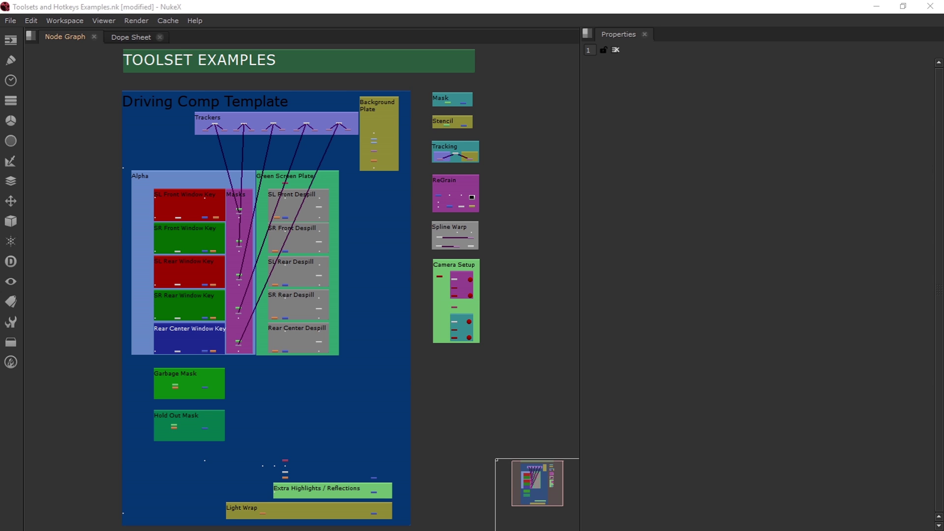
# - Look over the toolset examples in the node graph and open the Mask backdrop's properties
pyautogui.scroll(-4, 383, 222)
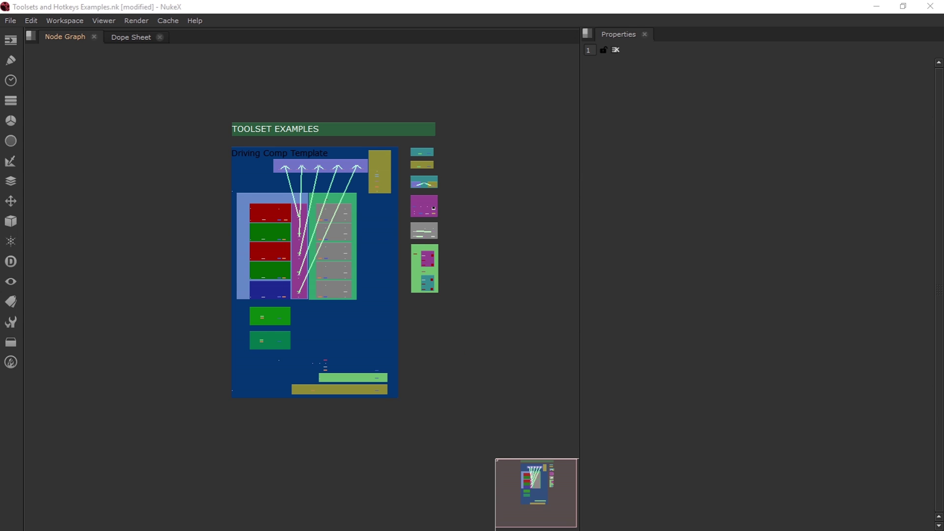
pyautogui.scroll(6, 432, 127)
pyautogui.press('f')
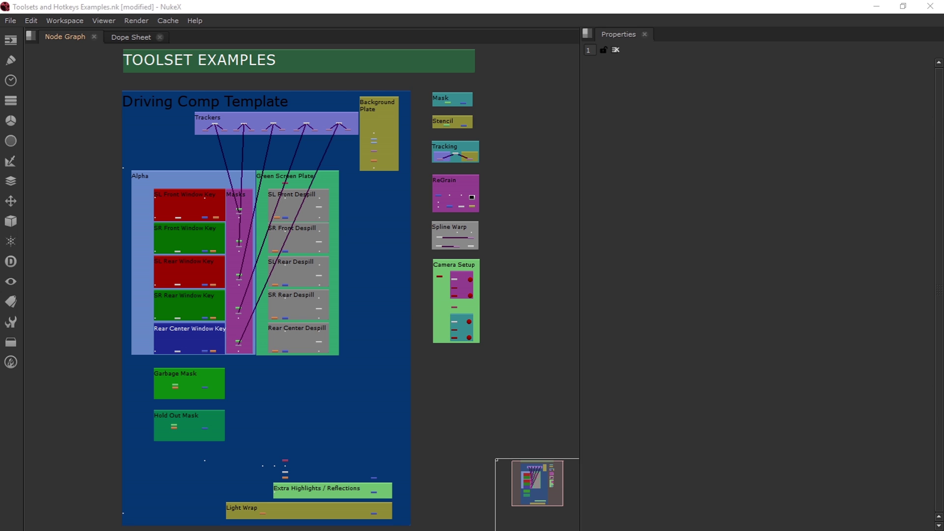
pyautogui.scroll(-3, 382, 223)
pyautogui.scroll(5, 432, 128)
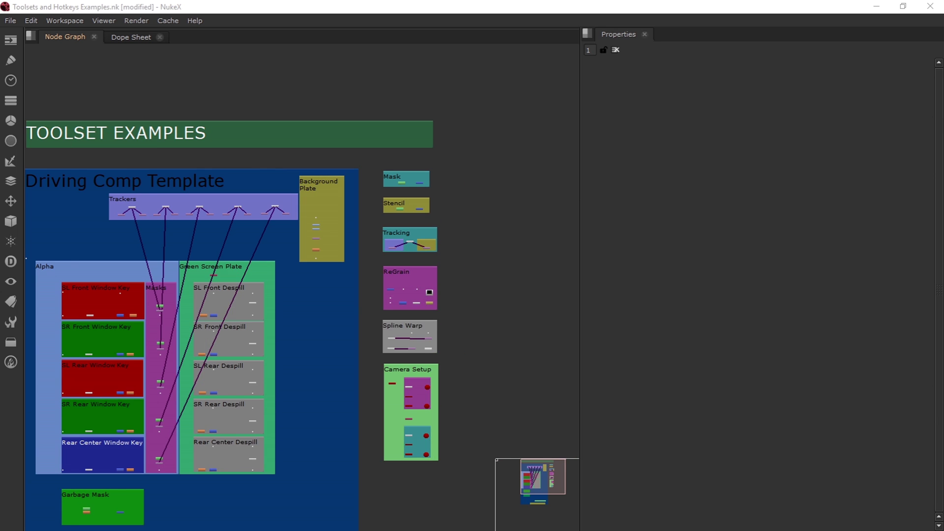
pyautogui.scroll(9, 422, 179)
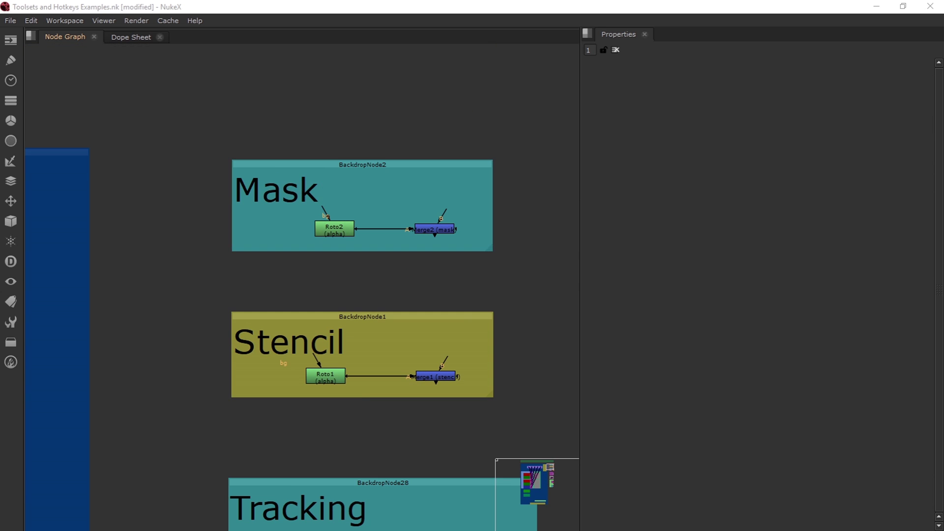
pyautogui.scroll(-3, 401, 174)
pyautogui.scroll(3, 391, 167)
pyautogui.doubleClick(376, 171)
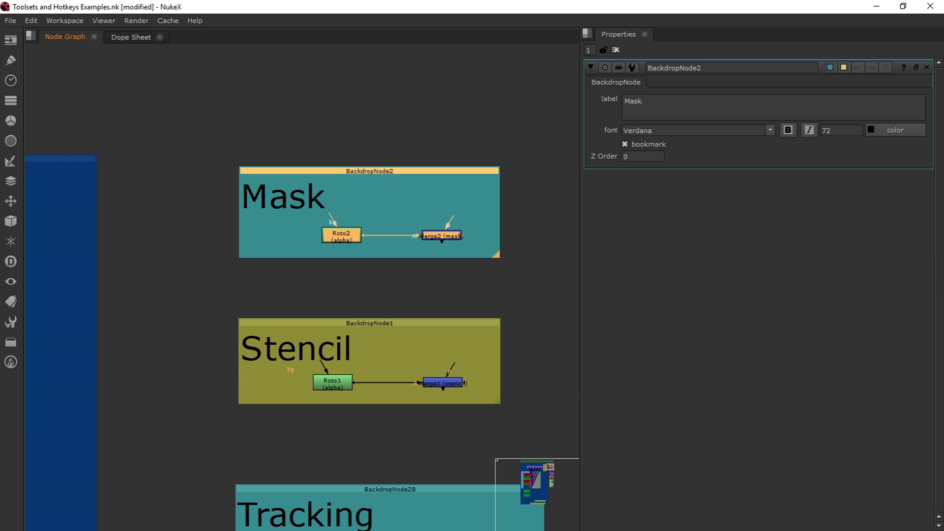
# - Add a trial Roto node in the Mask backdrop with its clip to option set to no clip, and delete it
pyautogui.click(372, 197)
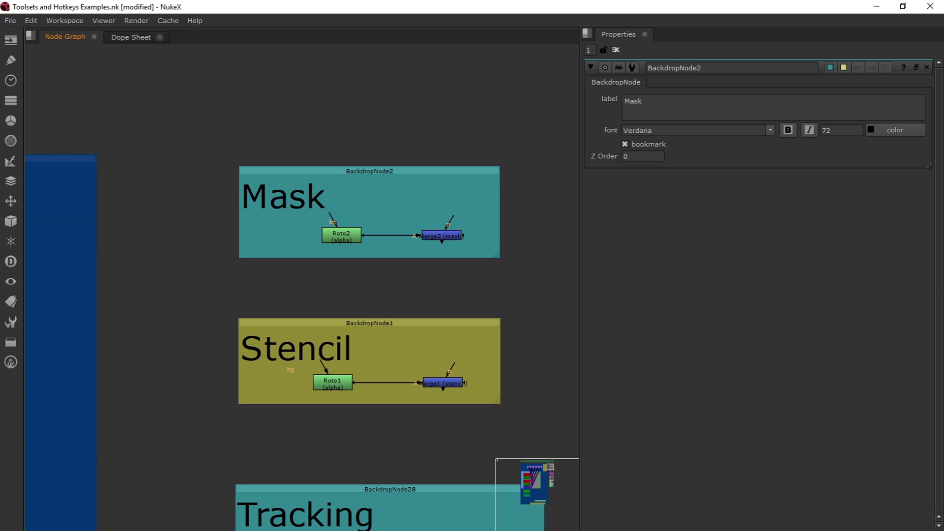
pyautogui.press('Tab')
pyautogui.write('roto')
pyautogui.press('Return')
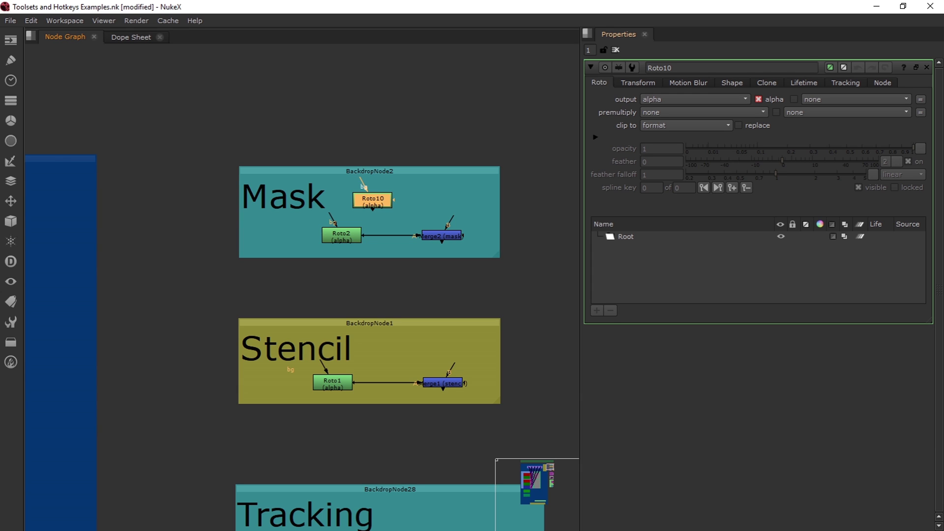
pyautogui.click(686, 125)
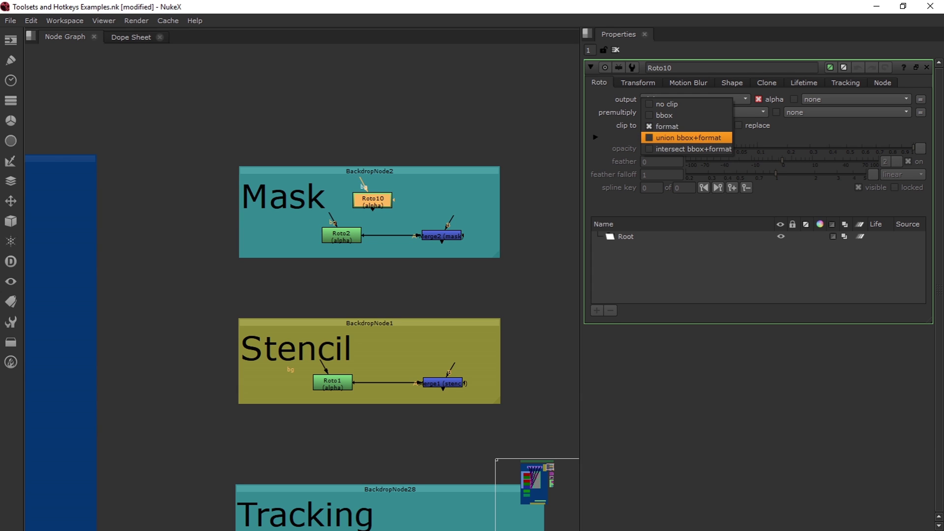
pyautogui.click(687, 104)
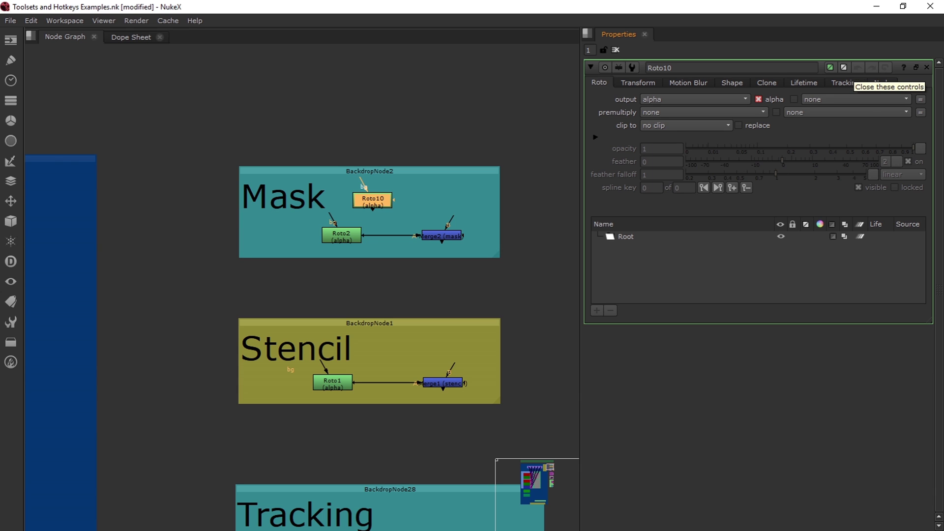
pyautogui.click(927, 67)
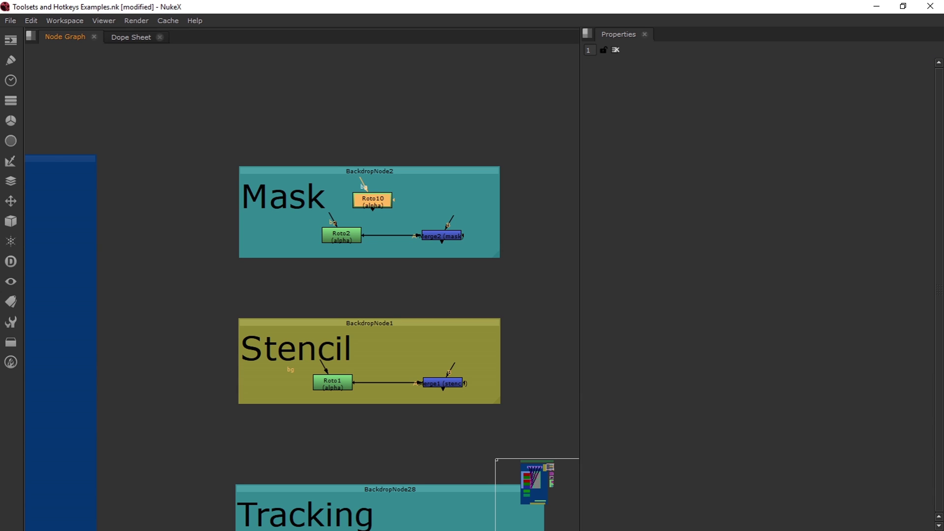
pyautogui.press('Delete')
# - Check the settings of the Mask backdrop's existing Roto node and close its properties
pyautogui.doubleClick(341, 236)
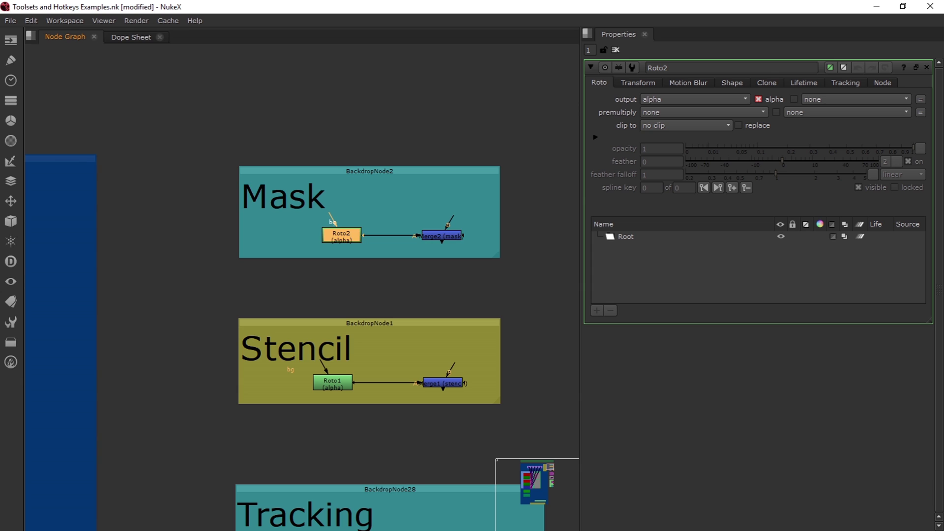
pyautogui.click(442, 235)
pyautogui.click(926, 67)
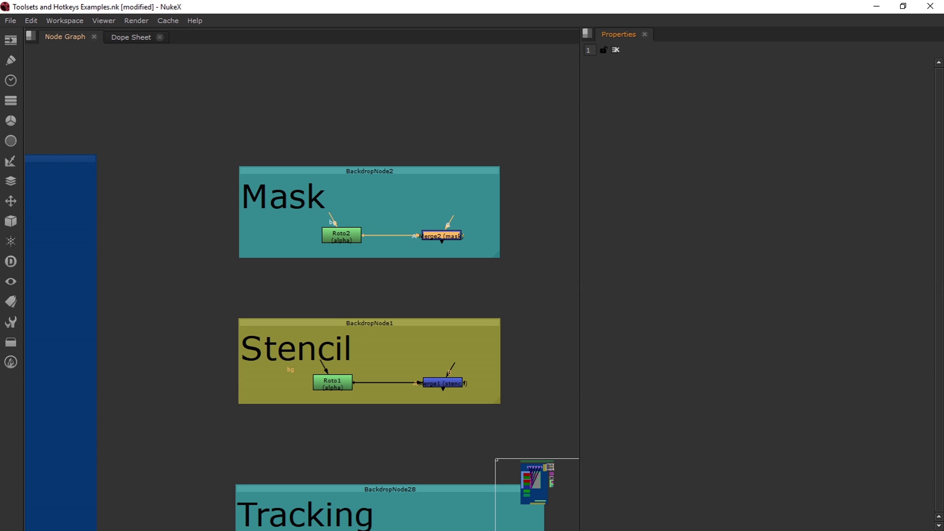
# - Create a root-level toolset named Mask Setup from the Mask backdrop and its nodes
pyautogui.click(393, 148)
pyautogui.click(369, 171)
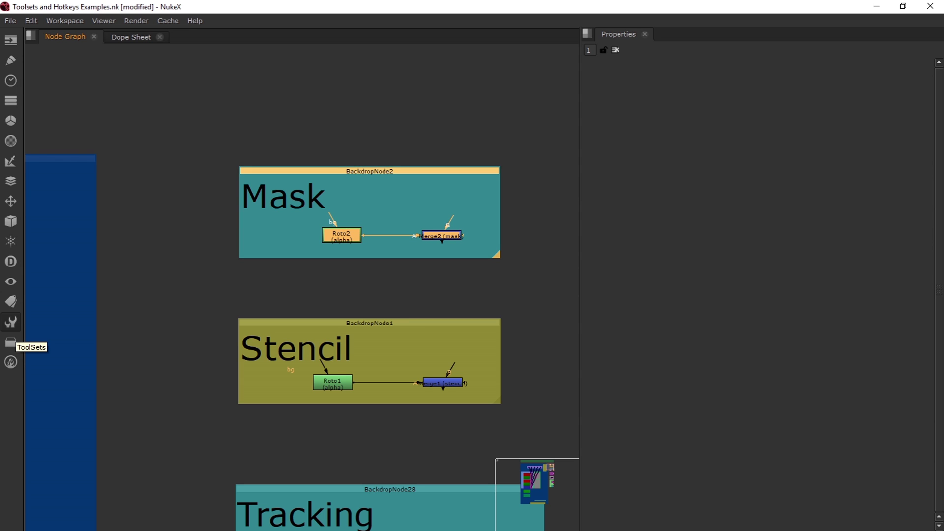
pyautogui.click(10, 322)
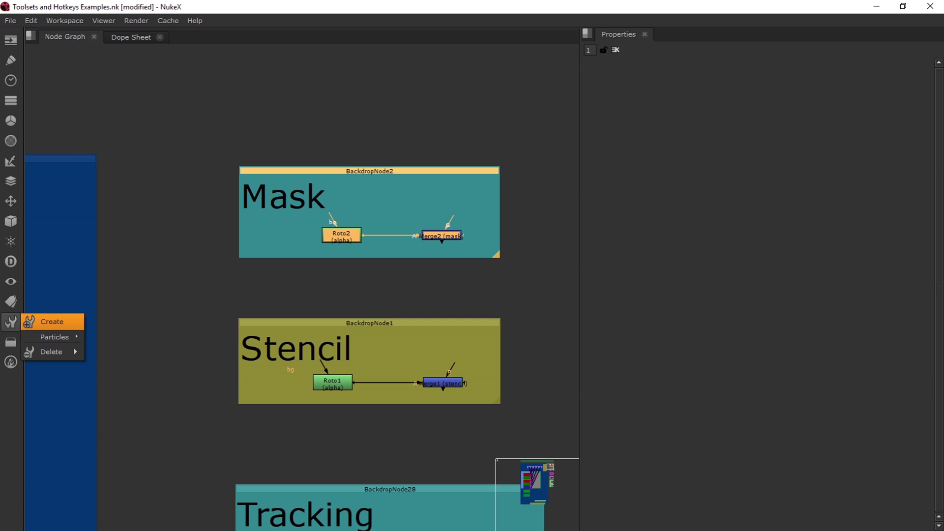
pyautogui.click(52, 321)
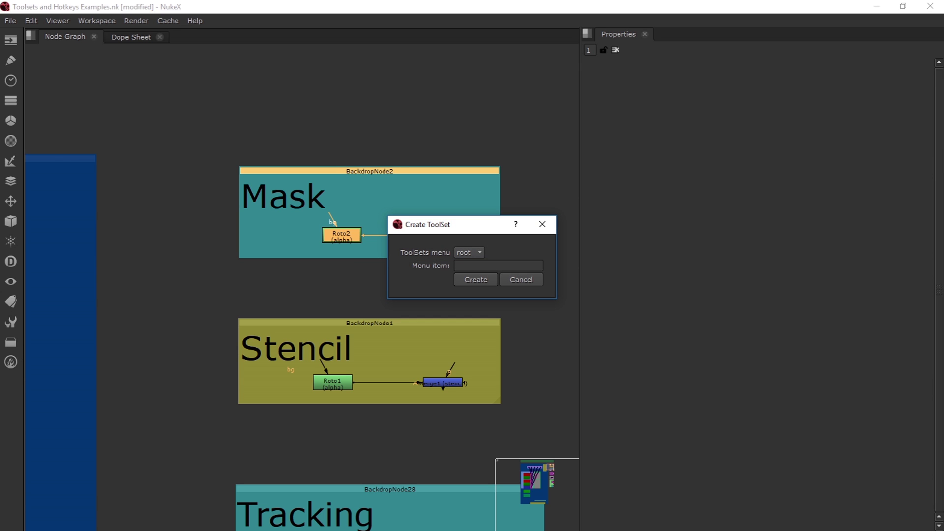
pyautogui.click(498, 265)
pyautogui.write('Mas')
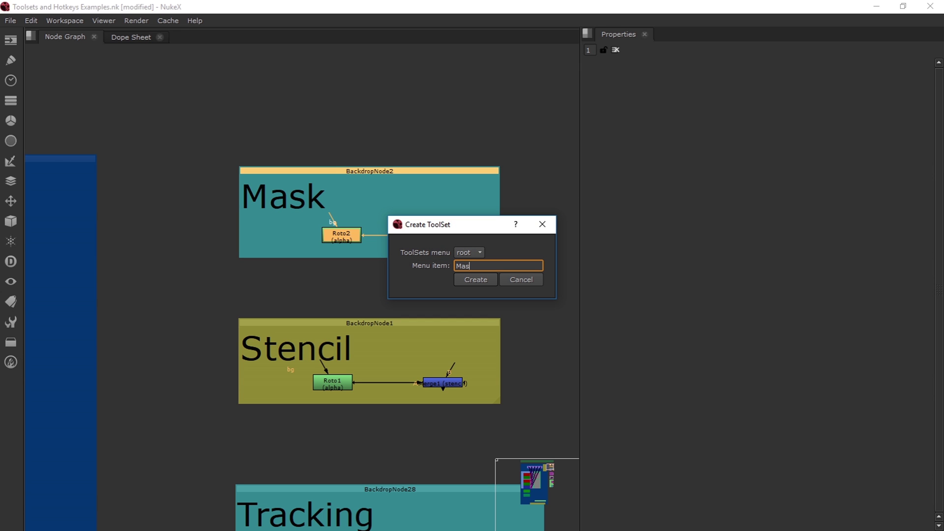
pyautogui.write('k Setup')
pyautogui.press('Return')
# - Insert the Mask Setup toolset in the empty area beside the original Mask backdrop
pyautogui.scroll(-6, 239, 212)
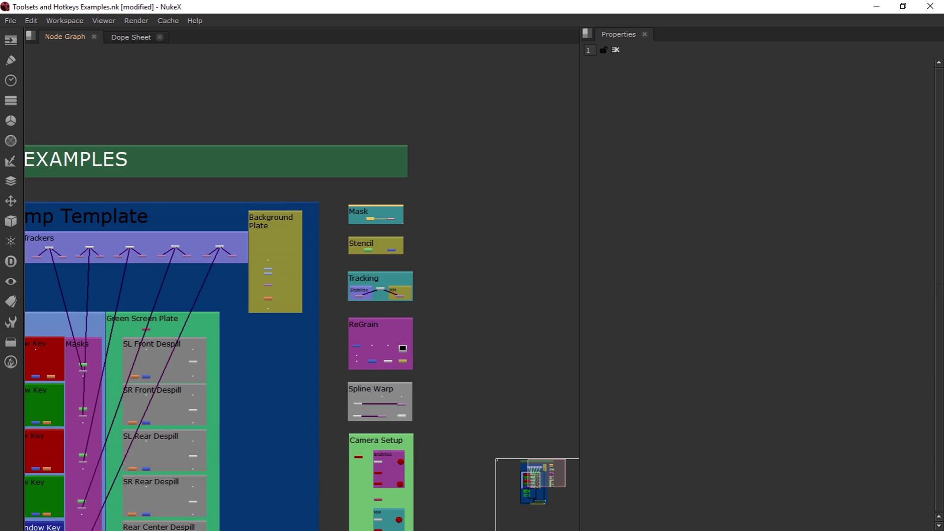
pyautogui.scroll(3, 468, 227)
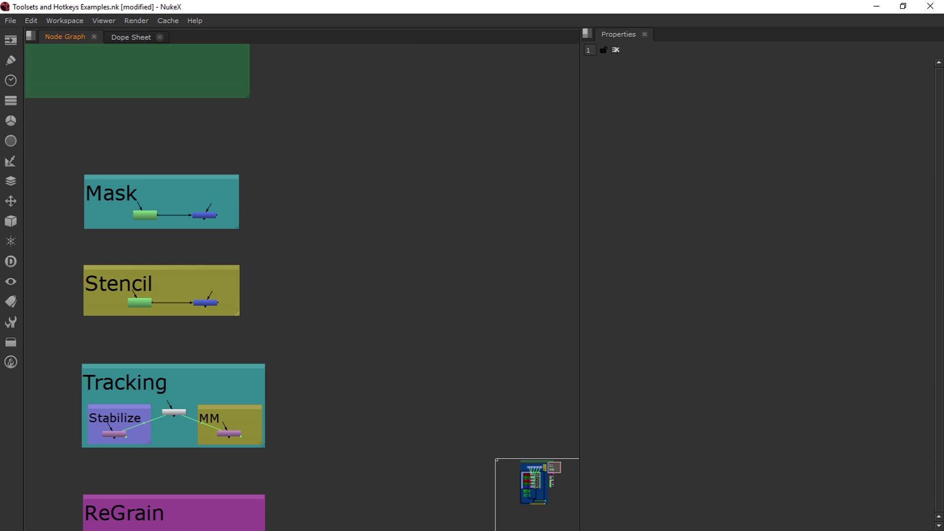
pyautogui.press('Tab')
pyautogui.write('mask')
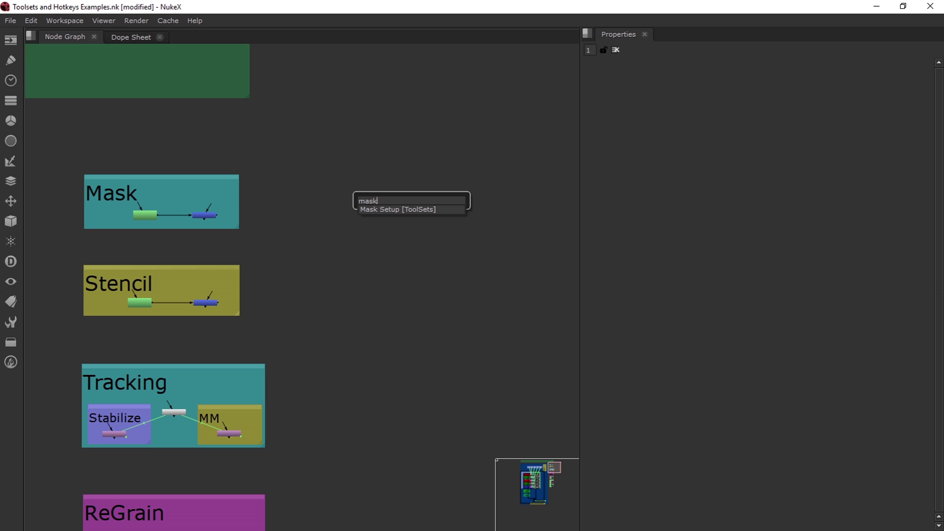
pyautogui.press('Return')
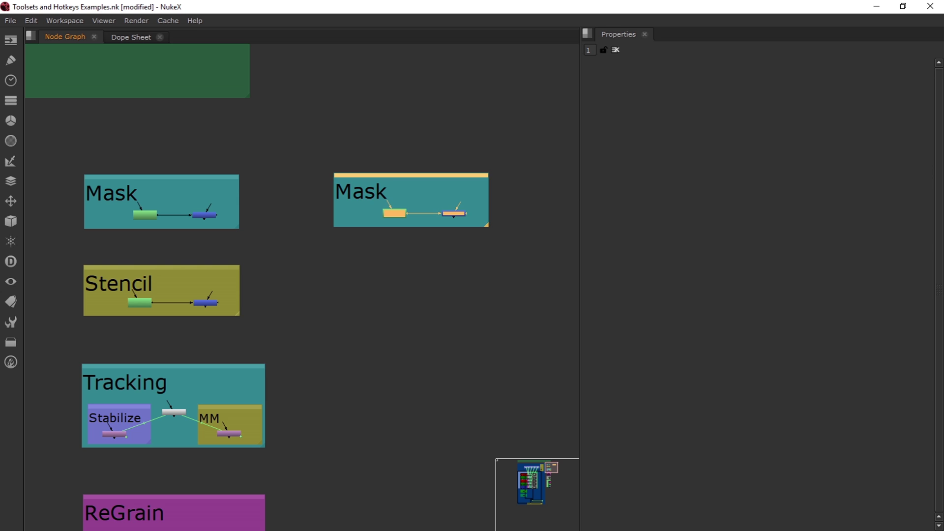
# - Check the Roto settings in the inserted Mask Setup copy, and delete the copy
pyautogui.doubleClick(394, 213)
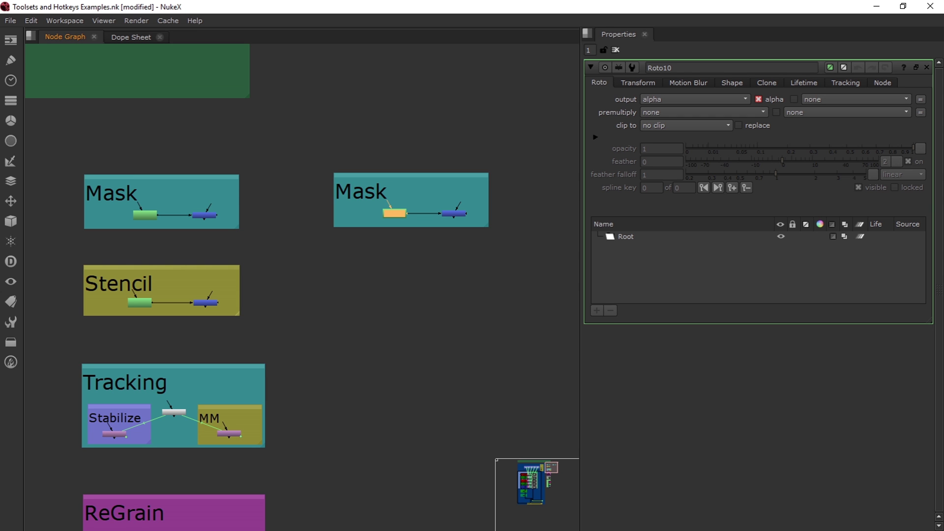
pyautogui.click(411, 175)
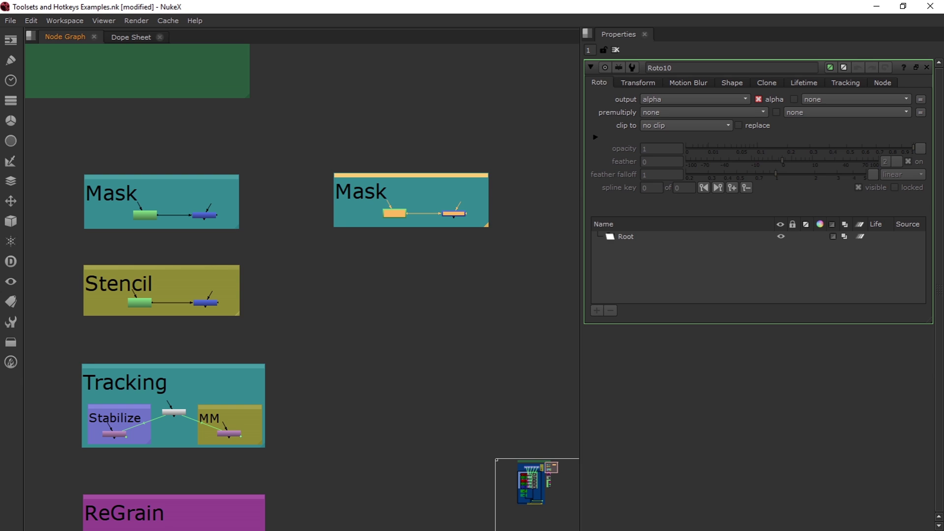
pyautogui.press('Delete')
# - Examine the settings of the Roto node in the Stencil backdrop
pyautogui.scroll(-5, 295, 142)
pyautogui.scroll(8, 295, 184)
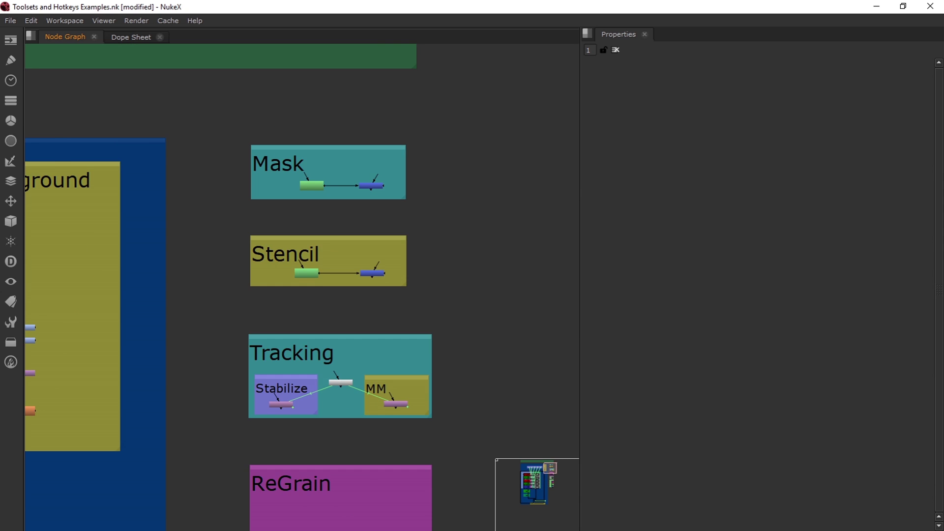
pyautogui.click(335, 260)
pyautogui.scroll(-2, 329, 292)
pyautogui.scroll(5, 344, 296)
pyautogui.click(344, 290)
pyautogui.doubleClick(252, 314)
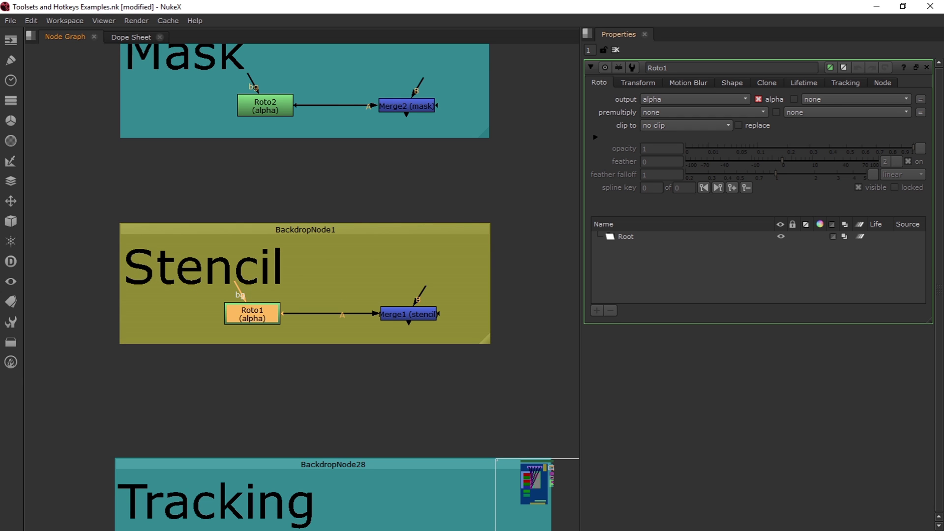
# - Create a root-level toolset named Stencil Setup from the Stencil backdrop and its nodes
pyautogui.click(305, 230)
pyautogui.click(10, 322)
pyautogui.click(52, 321)
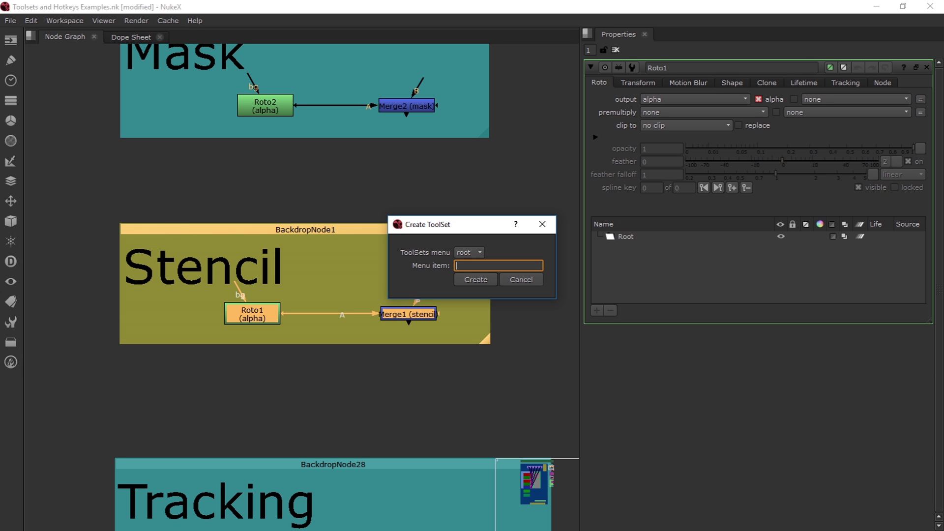
pyautogui.write('Stencil Setup')
pyautogui.click(475, 280)
pyautogui.click(455, 253)
# - Open the Tracker node in the Tracking backdrop and add one track to it
pyautogui.scroll(-5, 455, 253)
pyautogui.scroll(-5, 452, 249)
pyautogui.scroll(5, 475, 350)
pyautogui.scroll(4, 372, 251)
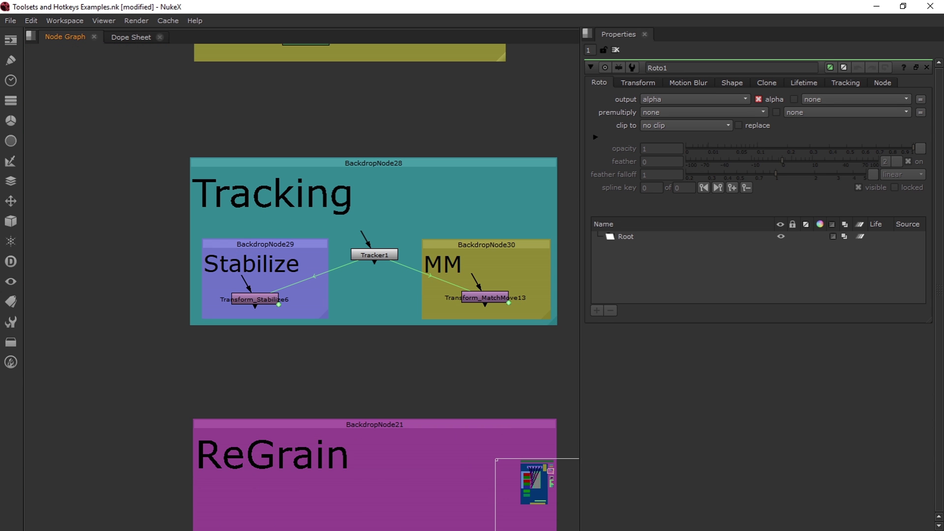
pyautogui.doubleClick(374, 163)
pyautogui.click(380, 217)
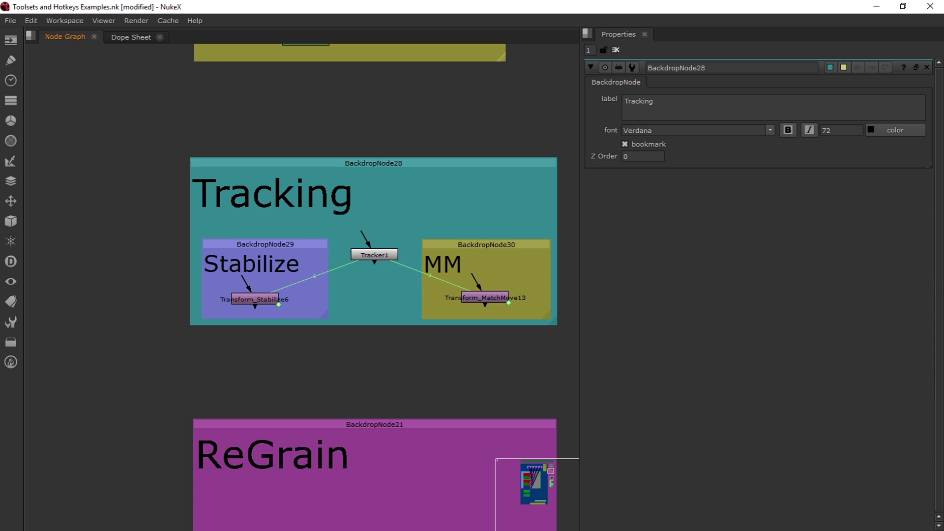
pyautogui.doubleClick(374, 254)
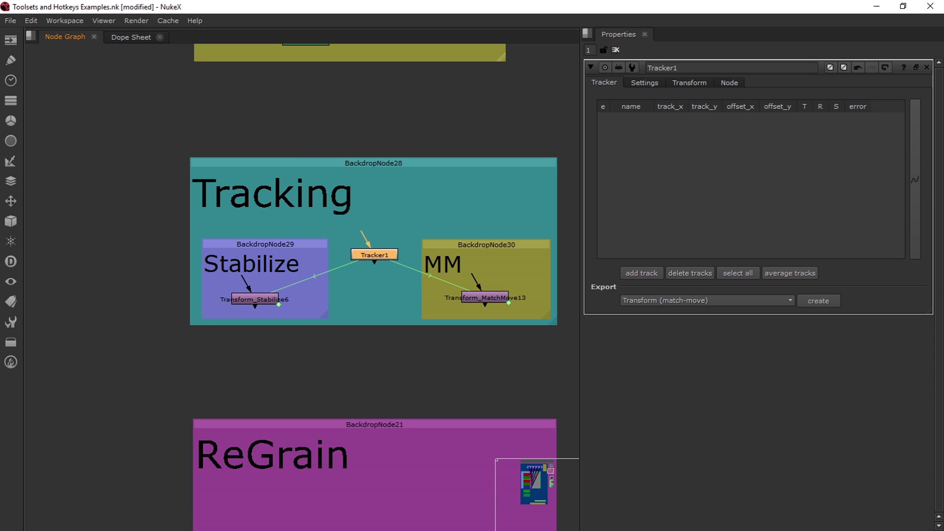
pyautogui.click(642, 272)
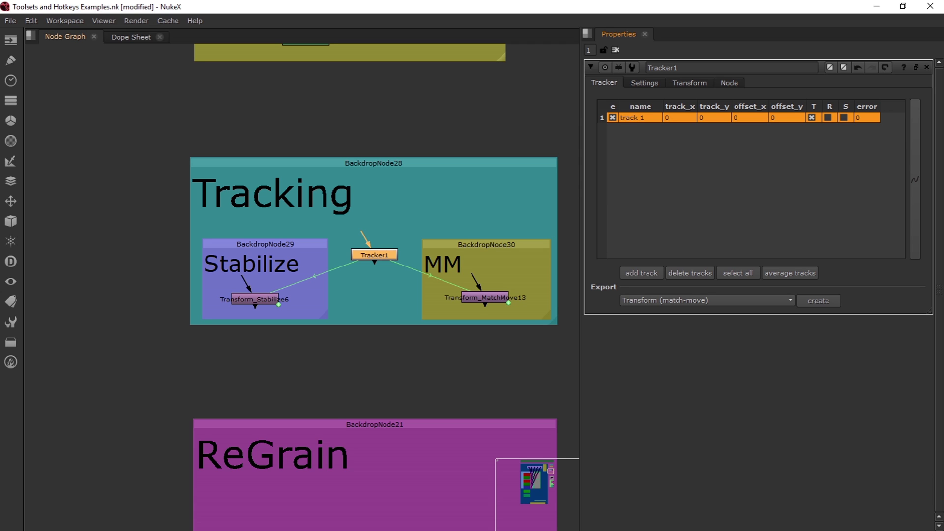
# - Examine the settings of the match-move transform inside the MM backdrop
pyautogui.click(485, 297)
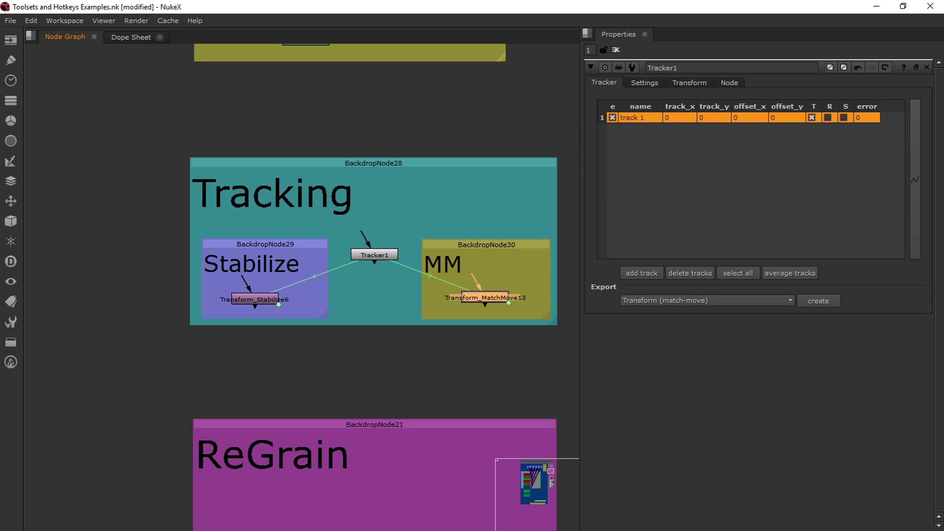
pyautogui.click(486, 245)
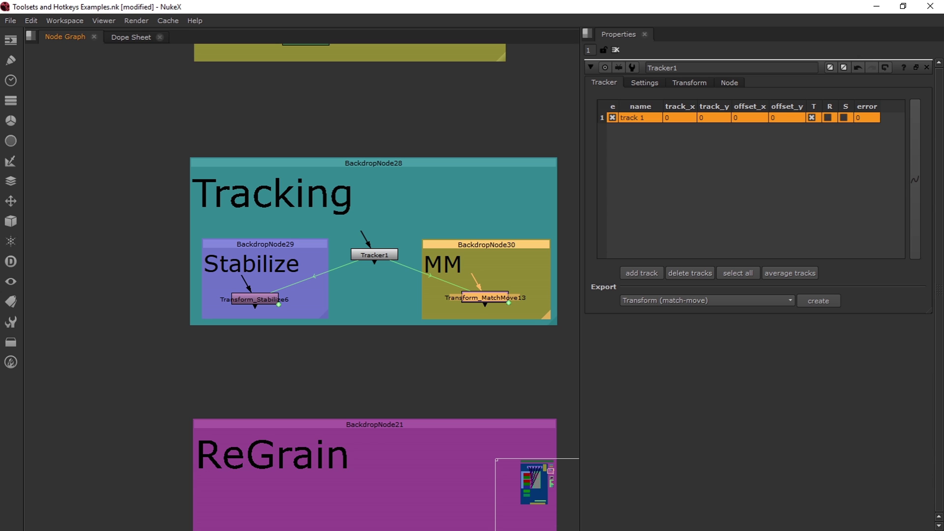
pyautogui.doubleClick(479, 299)
pyautogui.click(492, 266)
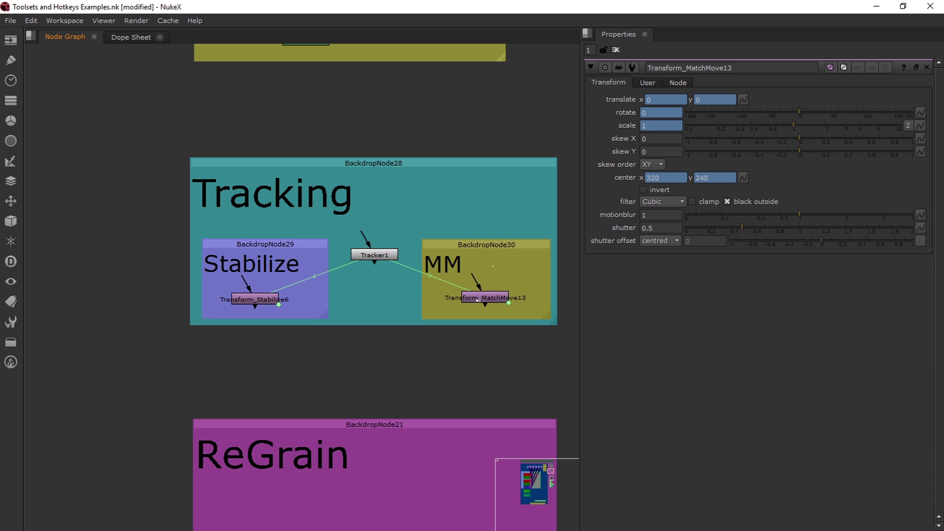
# - Export a Transform (match-move) node from the tracker and place it at the Tracking backdrop's lower edge
pyautogui.doubleClick(374, 255)
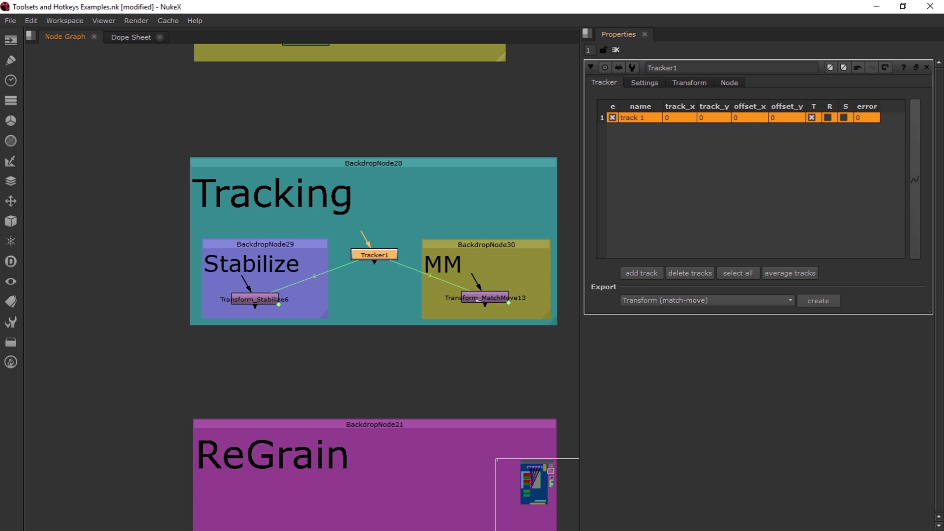
pyautogui.click(818, 301)
pyautogui.moveTo(444, 279); pyautogui.dragTo(381, 334)
# - Check the shutter offset options of the newly exported match-move transform below the Tracking backdrop and delete that node
pyautogui.doubleClick(382, 334)
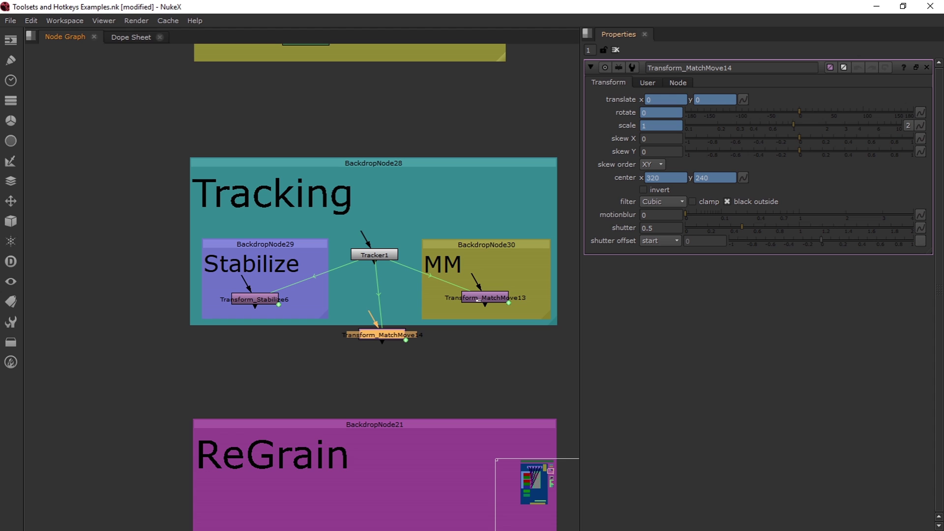
pyautogui.click(660, 241)
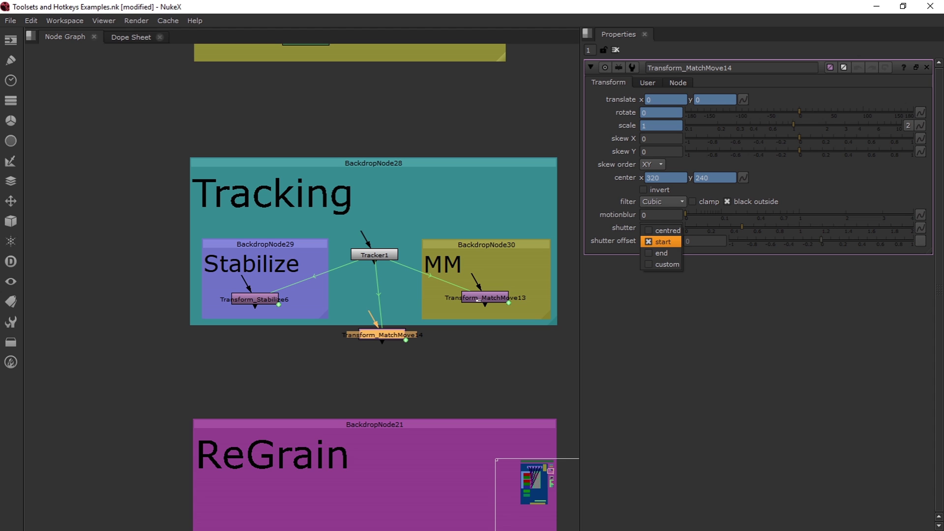
pyautogui.click(660, 241)
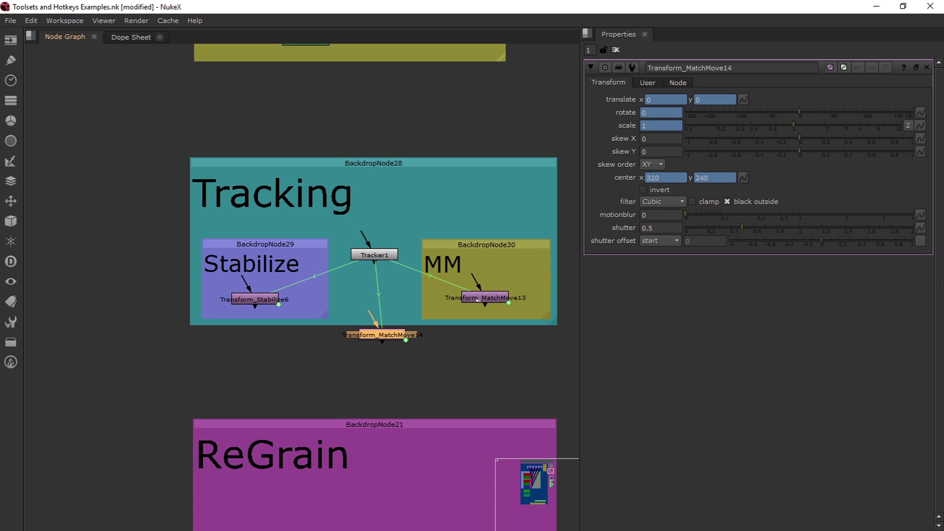
pyautogui.press('Delete')
# - Review the motion blur and shutter offset settings of the match-move transform inside the MM backdrop
pyautogui.doubleClick(478, 299)
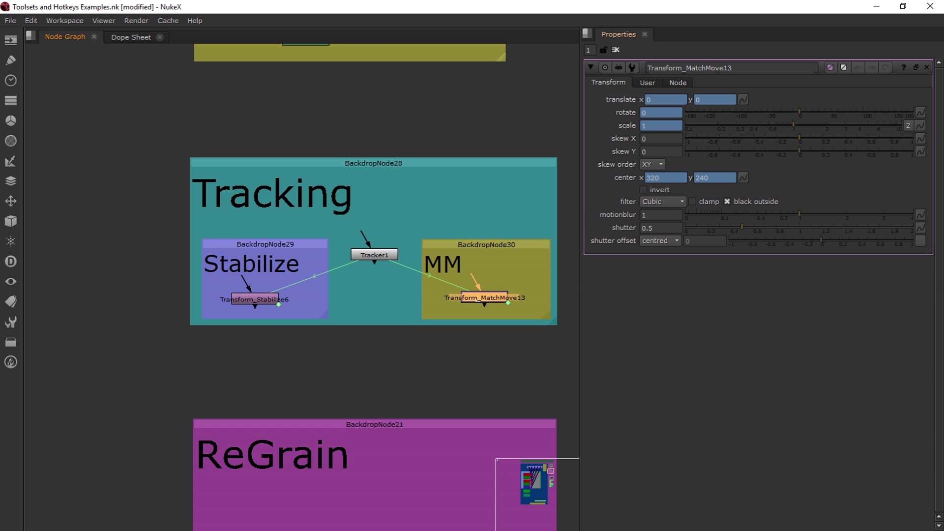
pyautogui.click(381, 298)
pyautogui.click(254, 299)
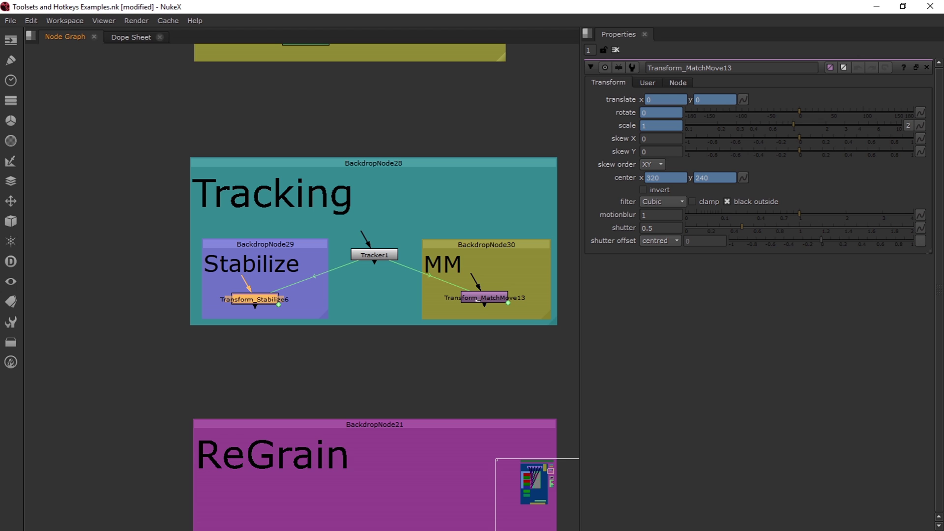
# - Create a root-level toolset named Tracking Setup from the Tracking backdrop and all its nodes
pyautogui.doubleClick(373, 163)
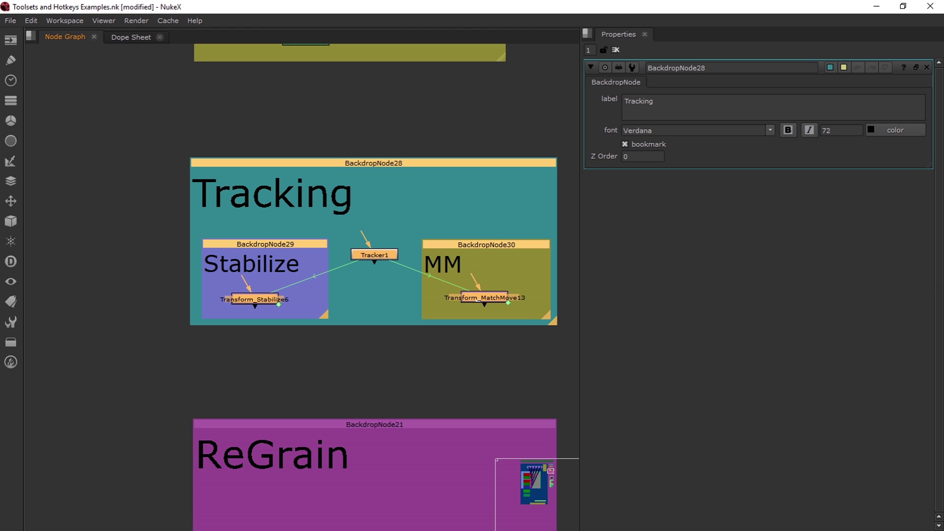
pyautogui.click(11, 322)
pyautogui.click(38, 320)
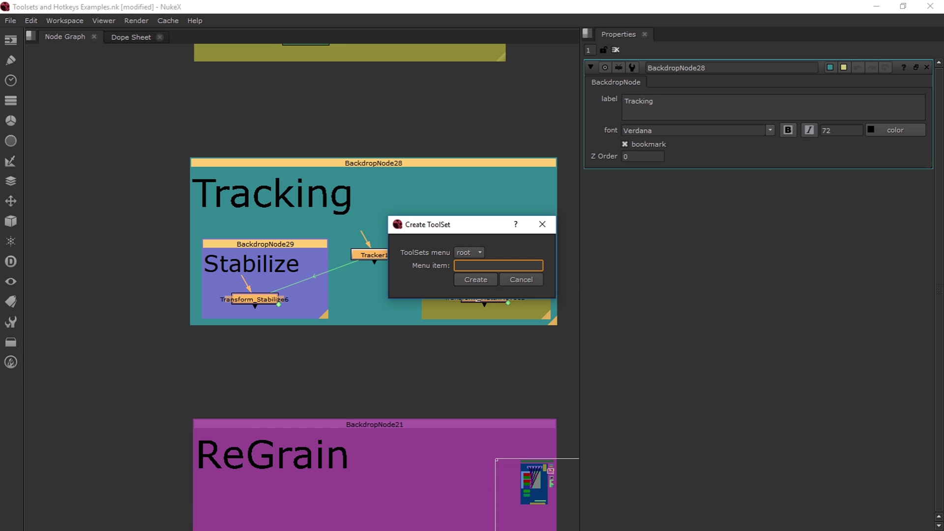
pyautogui.write('Tracking Setup')
pyautogui.press('Return')
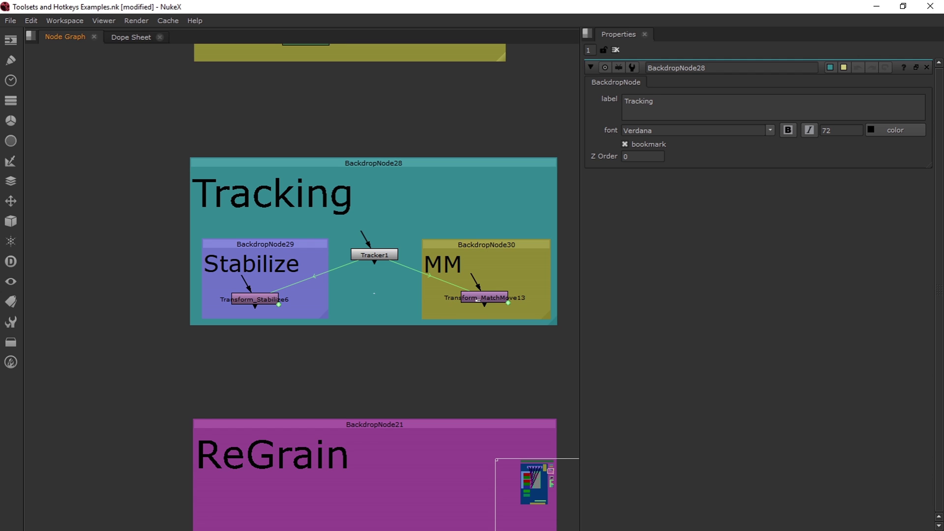
# - Examine the ReGrain backdrop's node network, including its source input, PostageStamp, FrameHold and F_ReGrain nodes
pyautogui.scroll(-7, 409, 159)
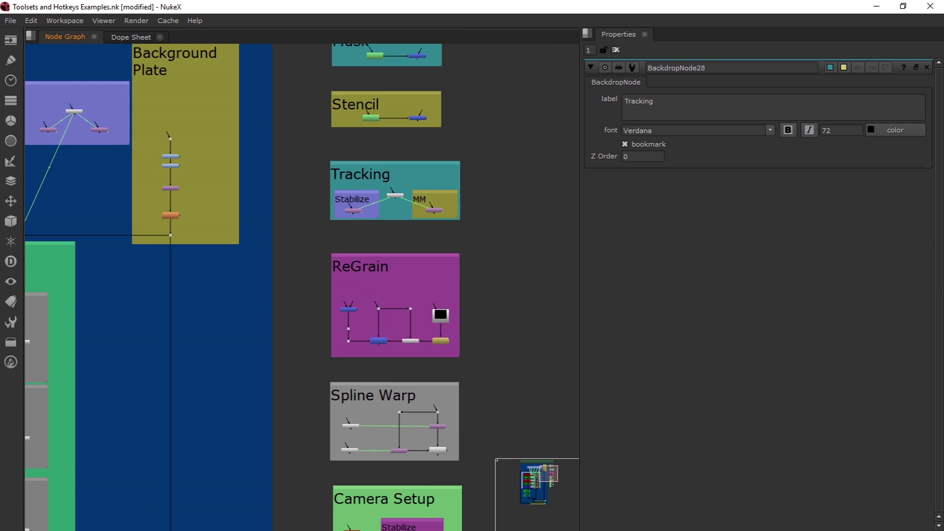
pyautogui.scroll(6, 425, 275)
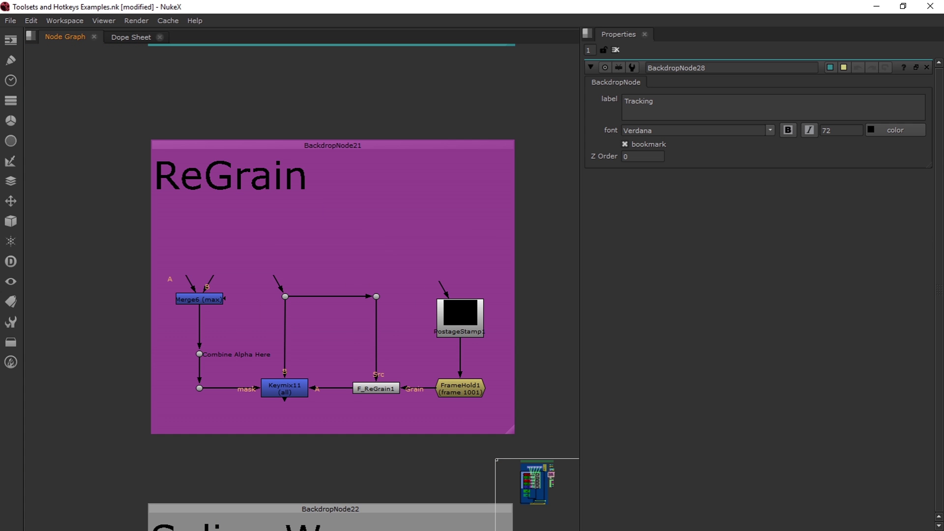
pyautogui.doubleClick(333, 145)
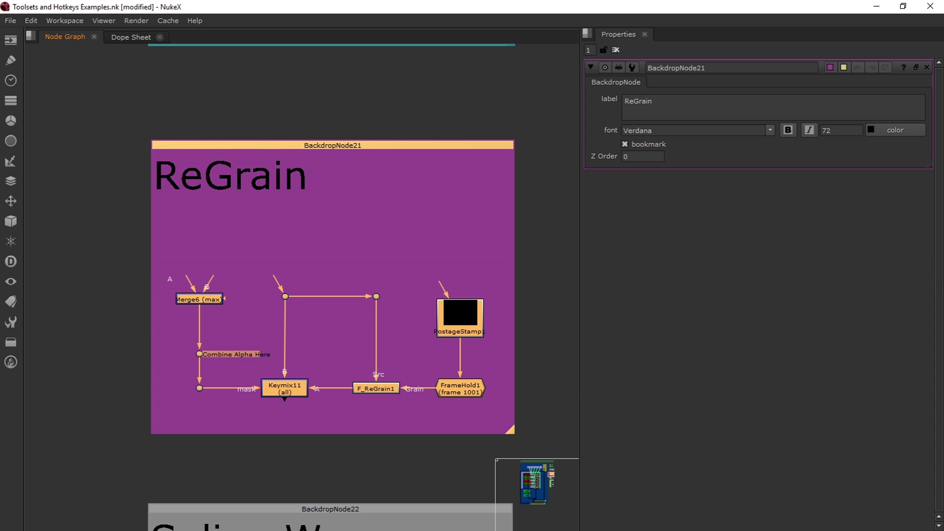
pyautogui.click(400, 315)
pyautogui.scroll(1, 399, 315)
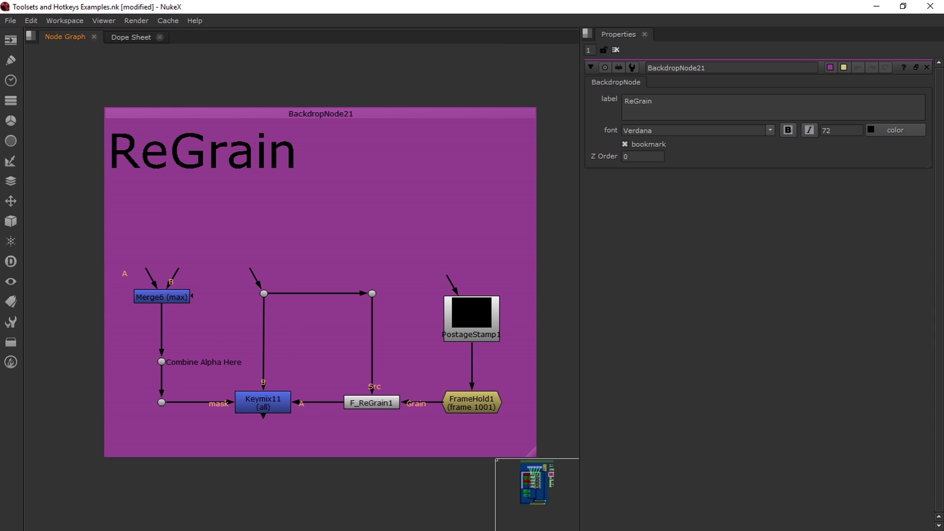
pyautogui.moveTo(250, 271); pyautogui.dragTo(268, 107)
pyautogui.click(471, 320)
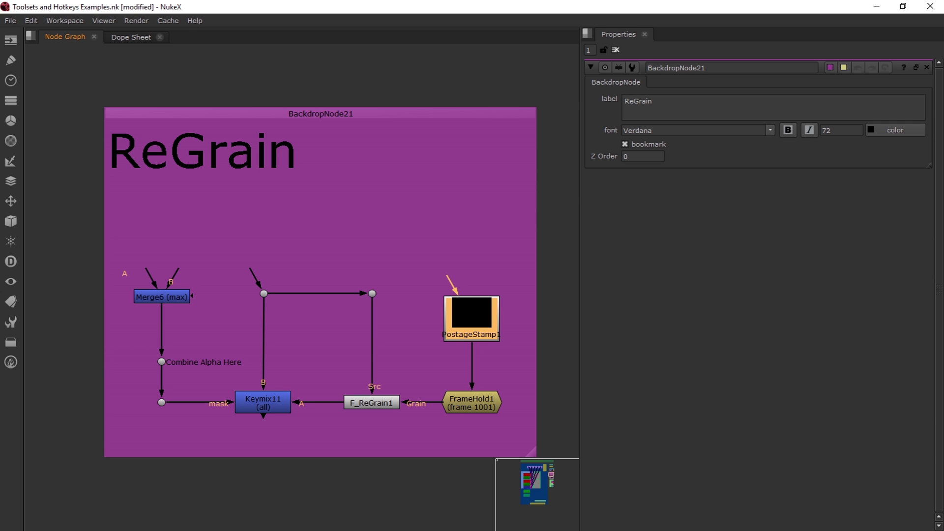
pyautogui.click(471, 403)
pyautogui.click(372, 403)
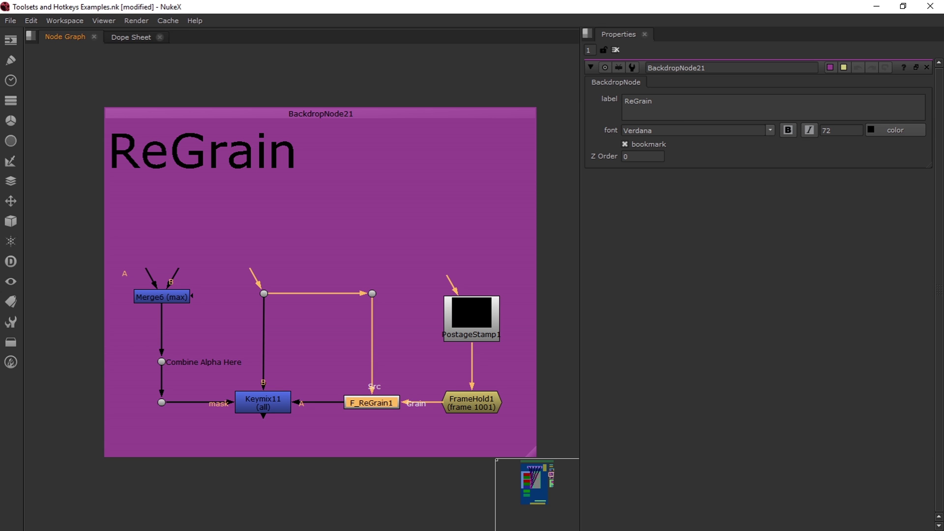
# - Review the settings of the F_ReGrain node and the Keymix node in the ReGrain backdrop
pyautogui.doubleClick(372, 402)
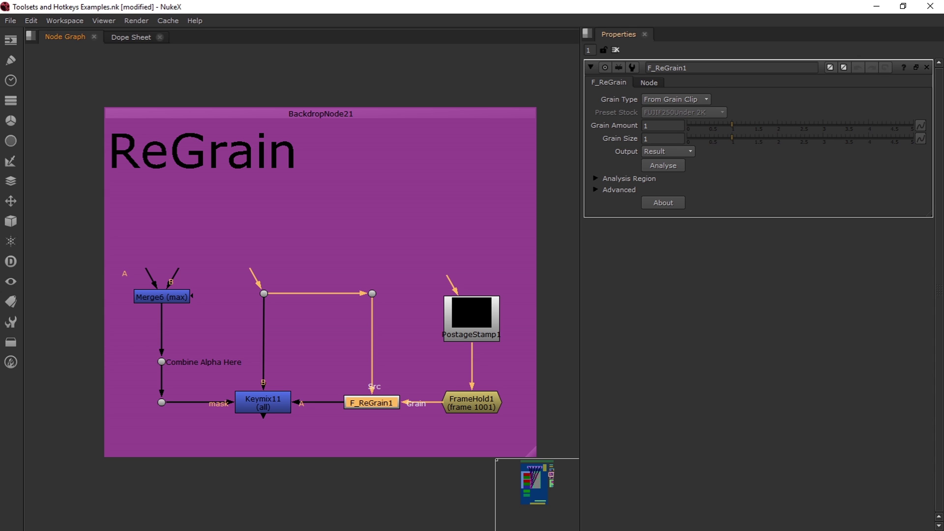
pyautogui.doubleClick(263, 403)
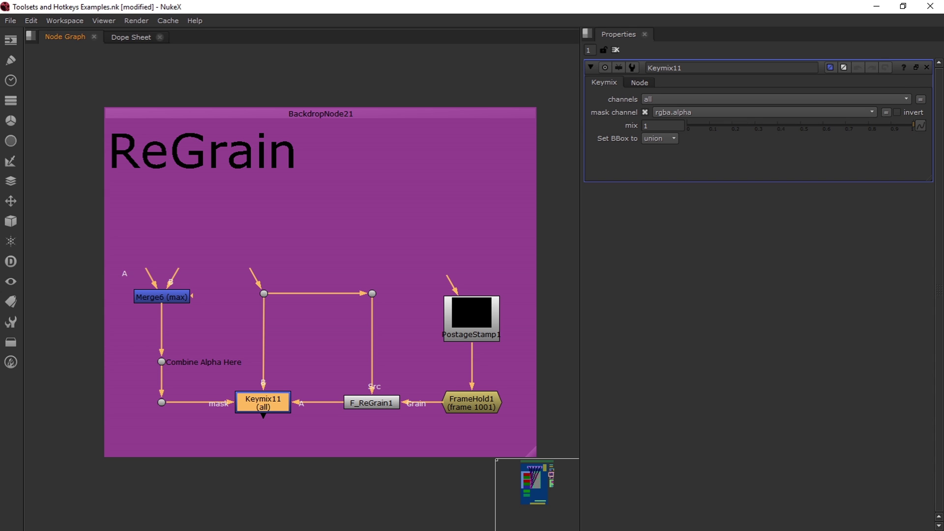
pyautogui.moveTo(913, 125)
pyautogui.mouseDown()
pyautogui.moveTo(687, 125)
pyautogui.moveTo(911, 125)
pyautogui.mouseUp()
pyautogui.hotkey('ctrl', 'z')
pyautogui.click(387, 230)
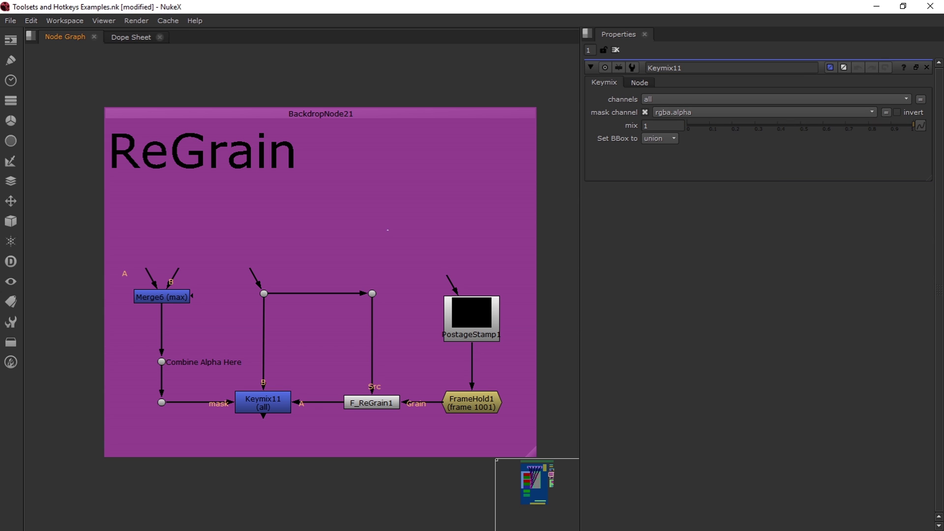
# - Nudge the ReGrain backdrop's Merge (max) node slightly upward and save the backdrop with its nodes as a root-level toolset named Regrain Setup
pyautogui.moveTo(161, 297); pyautogui.dragTo(162, 291)
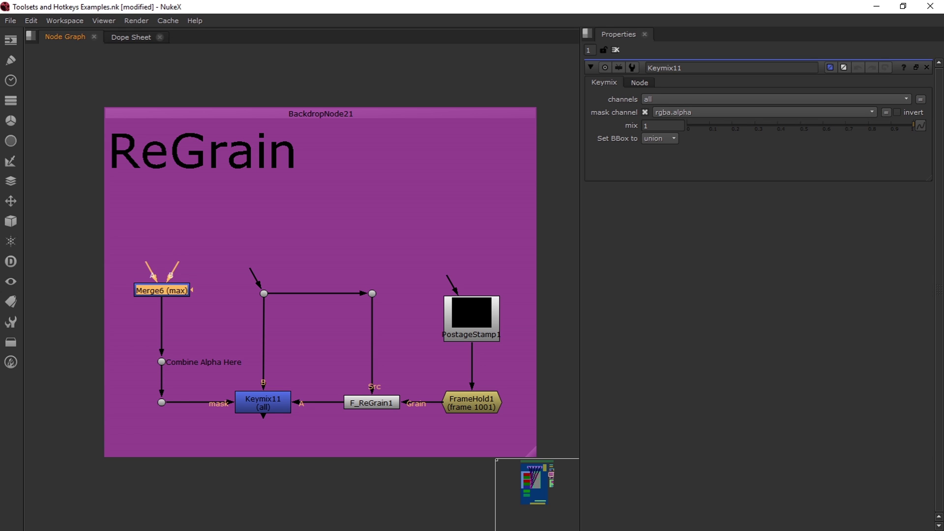
pyautogui.hotkey('ctrl', 'a')
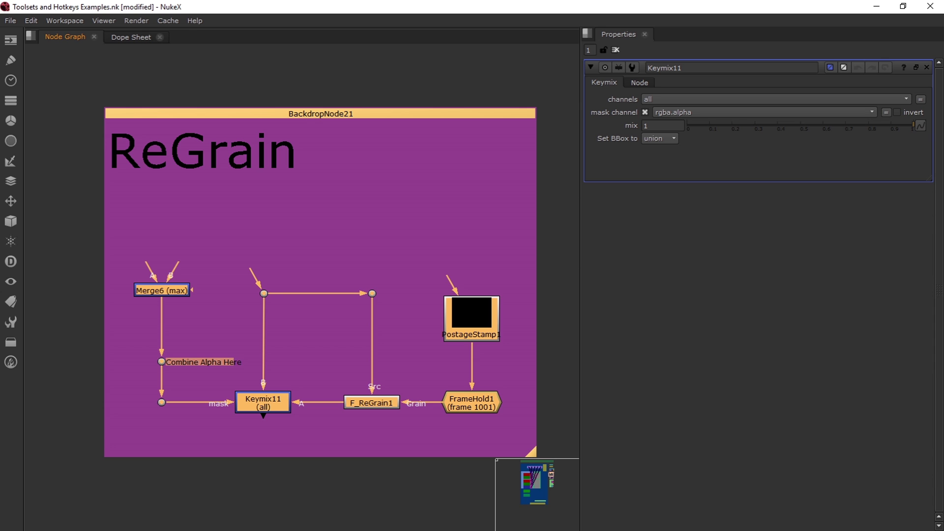
pyautogui.click(11, 322)
pyautogui.click(50, 321)
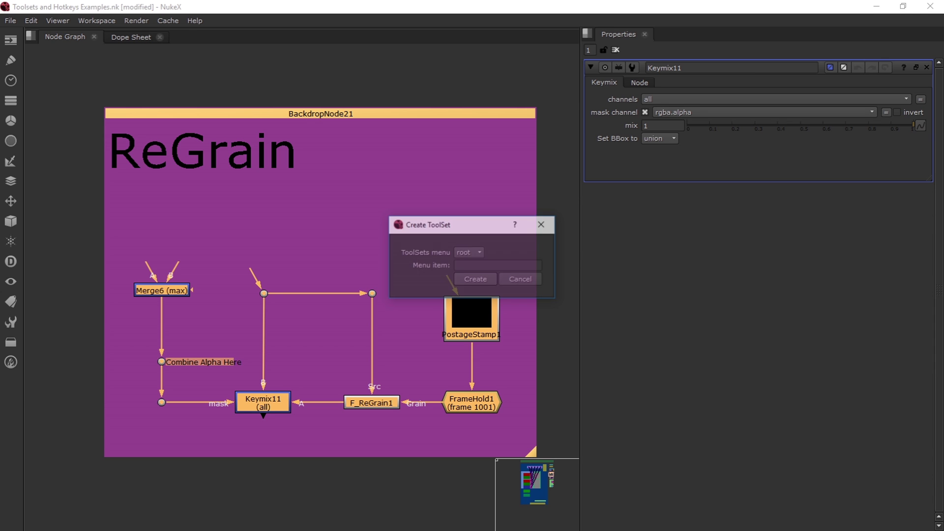
pyautogui.click(498, 265)
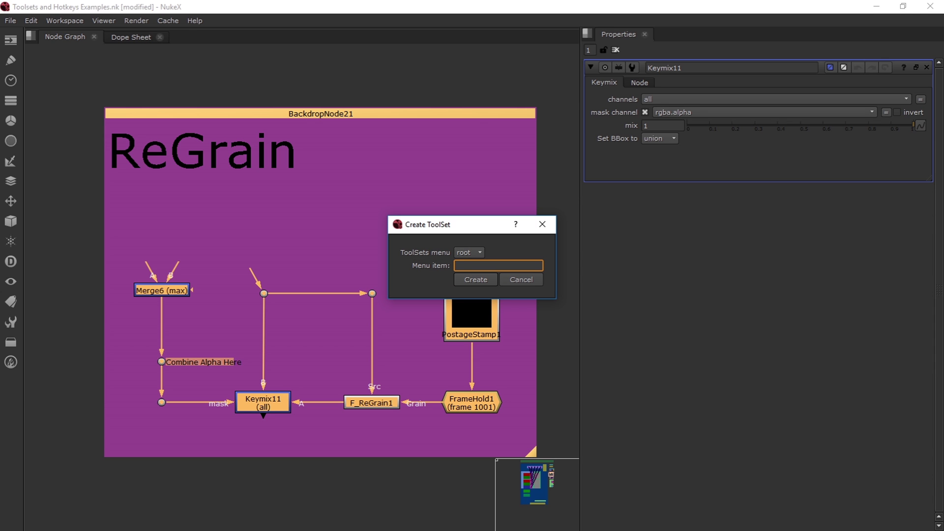
pyautogui.write('Regrain Setup')
pyautogui.click(476, 279)
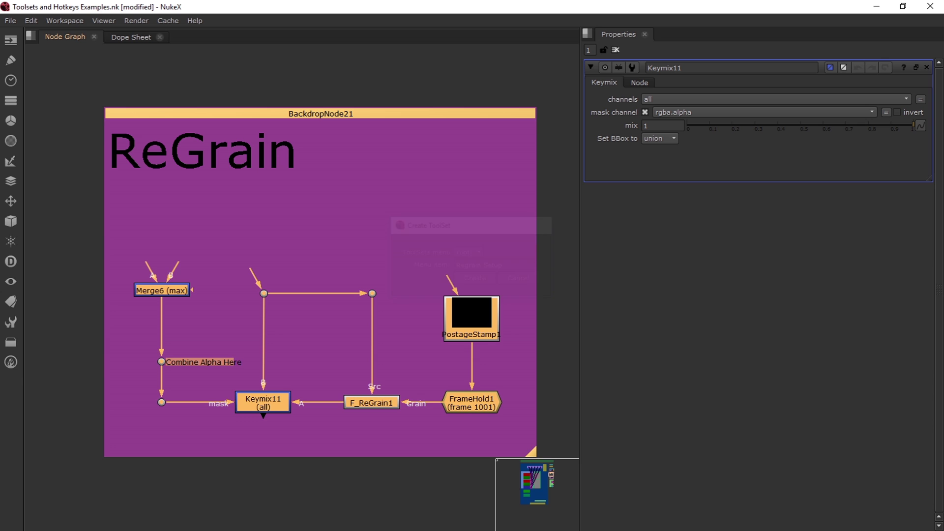
# - Examine the Spline Warp backdrop's node layout and its Top_Track and Bottom_Track trackers
pyautogui.click(386, 212)
pyautogui.scroll(-8, 385, 219)
pyautogui.moveTo(390, 335); pyautogui.dragTo(356, 272, button='middle')
pyautogui.scroll(7, 355, 272)
pyautogui.click(295, 185)
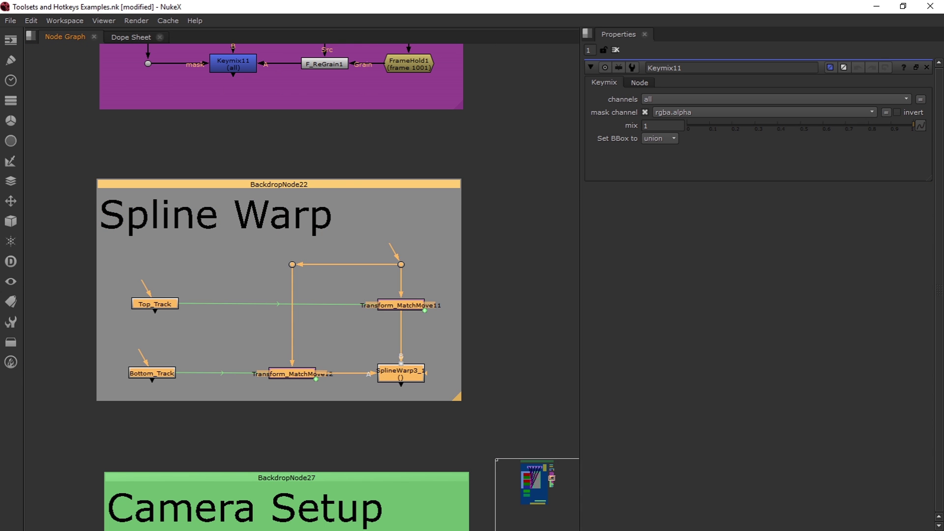
pyautogui.scroll(-1, 295, 241)
pyautogui.moveTo(295, 241); pyautogui.dragTo(374, 240, button='middle')
pyautogui.scroll(1, 374, 240)
pyautogui.click(373, 241)
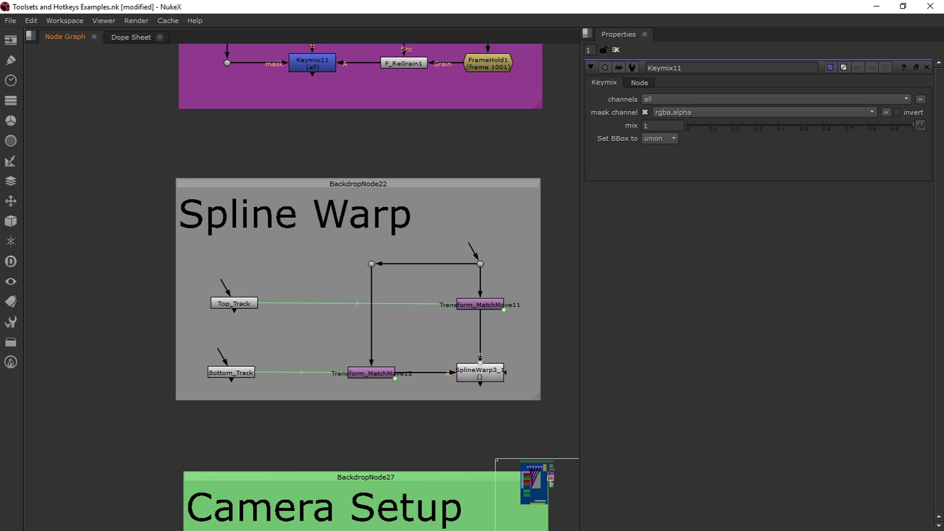
pyautogui.scroll(2, 431, 305)
pyautogui.scroll(-1, 425, 300)
pyautogui.click(197, 303)
pyautogui.click(193, 384)
pyautogui.click(196, 303)
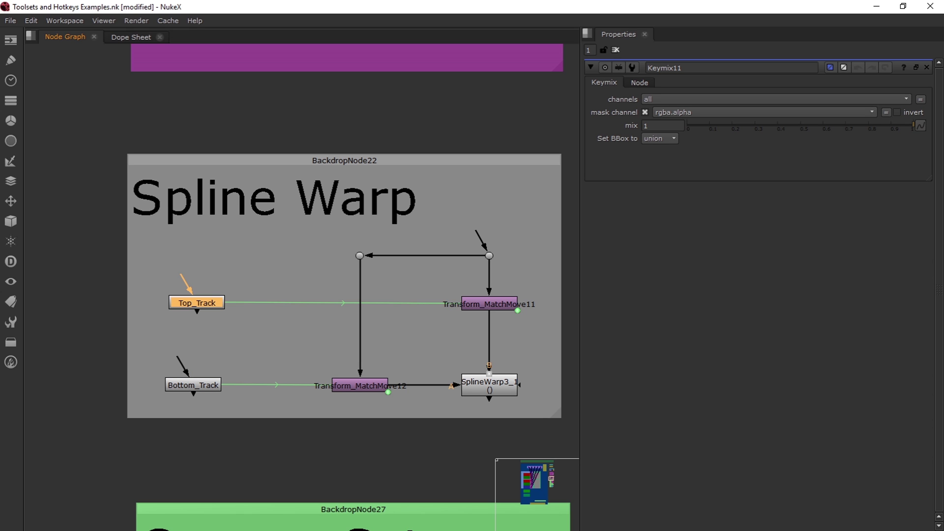
pyautogui.moveTo(182, 278); pyautogui.dragTo(209, 240)
pyautogui.click(193, 385)
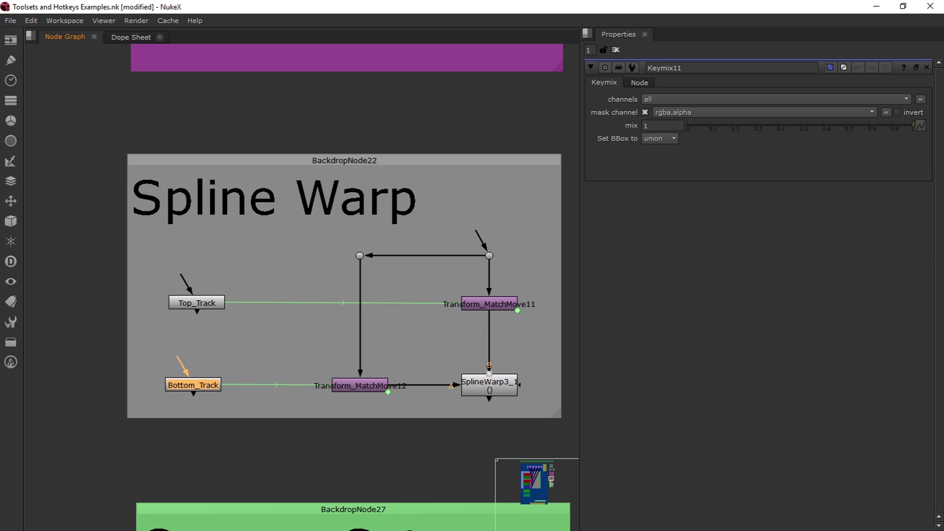
# - Set the shutter offset to centred on the match-move transform linked to Top_Track
pyautogui.click(489, 304)
pyautogui.press('Return')
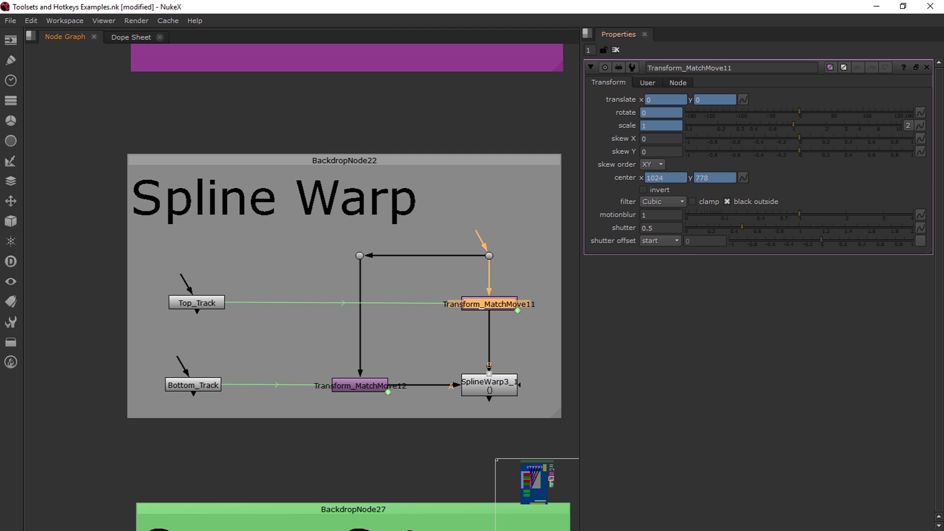
pyautogui.click(660, 241)
pyautogui.click(661, 230)
# - Set the shutter offset to centred on the match-move transform linked to Bottom_Track
pyautogui.doubleClick(360, 386)
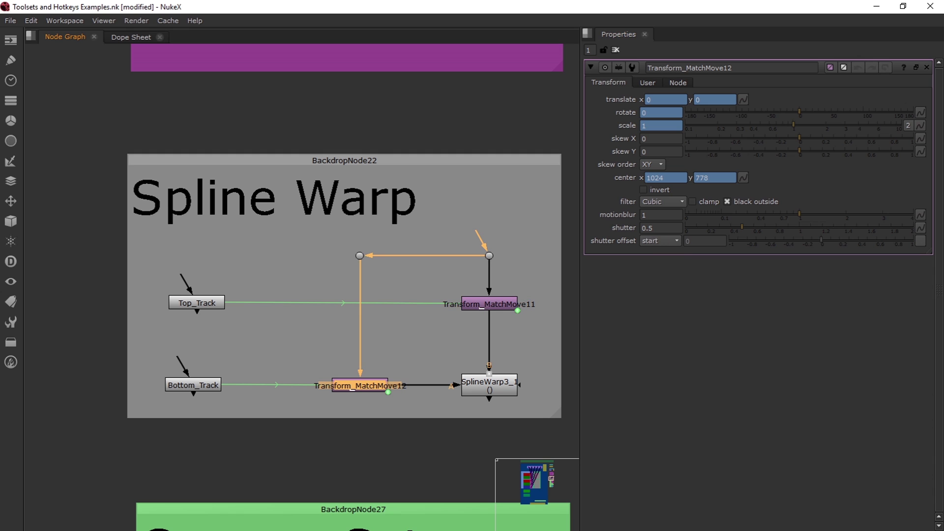
pyautogui.click(660, 240)
pyautogui.click(660, 230)
# - Review the settings of the SplineWarp node and the Top_Track tracker in the Spline Warp backdrop
pyautogui.click(489, 305)
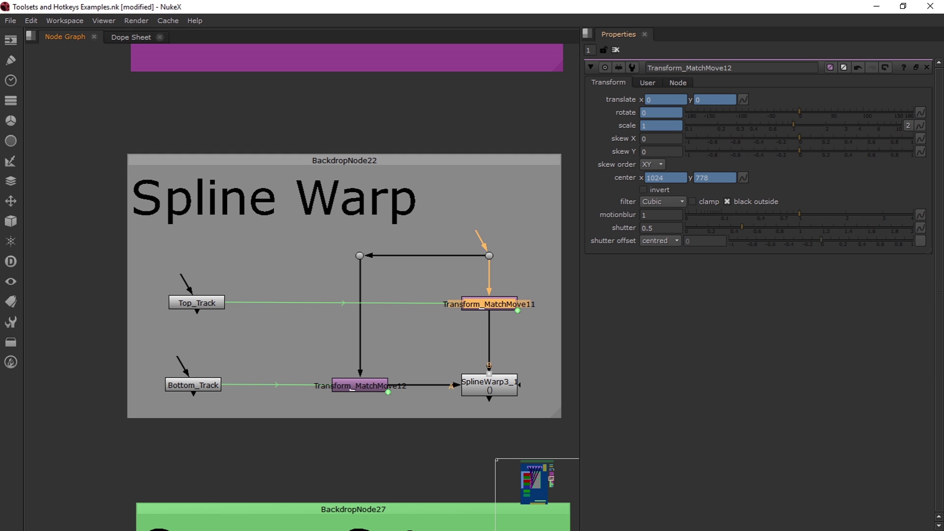
pyautogui.doubleClick(489, 385)
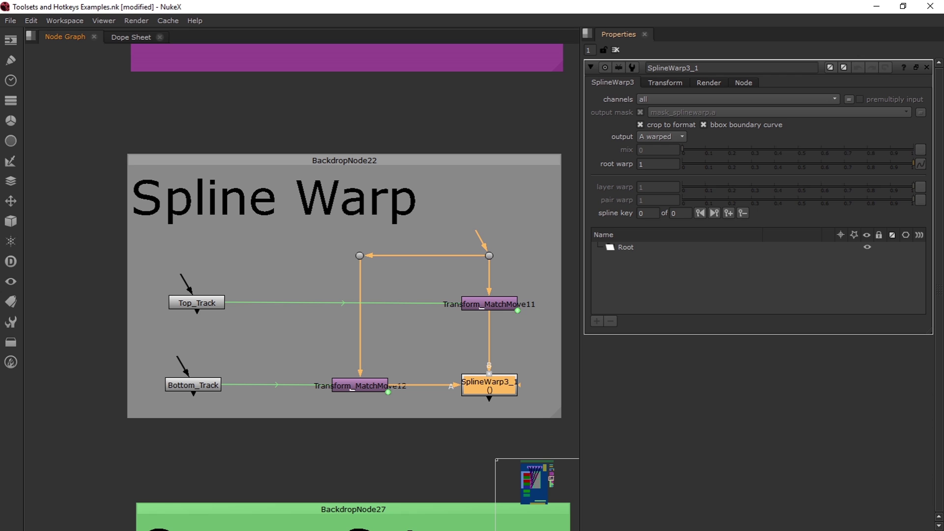
pyautogui.doubleClick(197, 303)
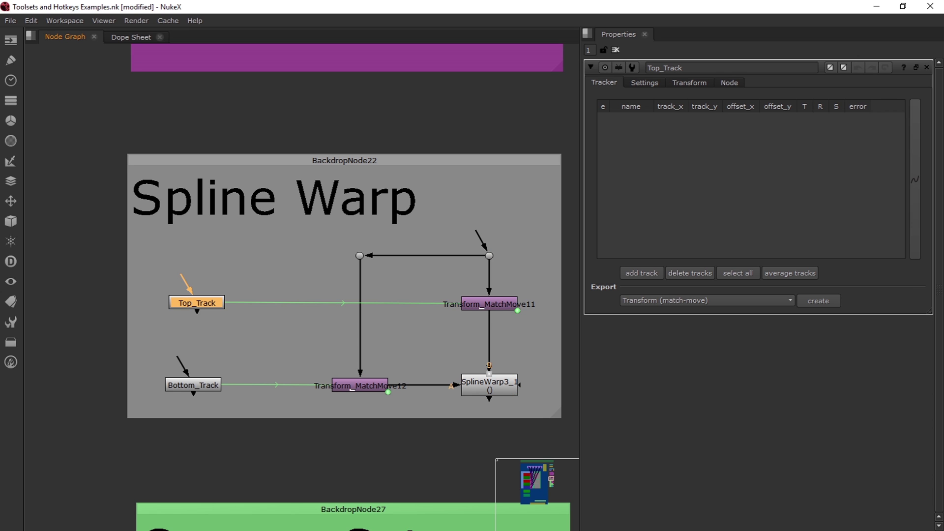
pyautogui.doubleClick(489, 386)
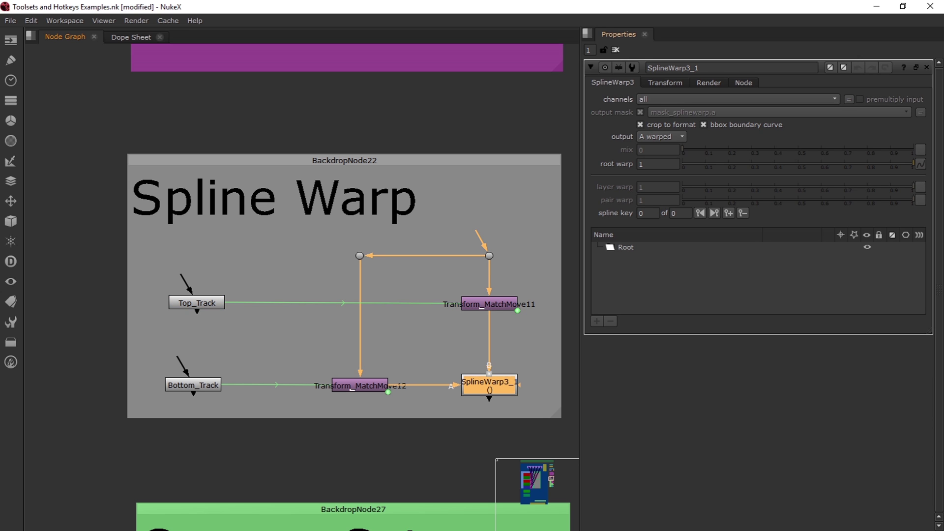
pyautogui.click(427, 339)
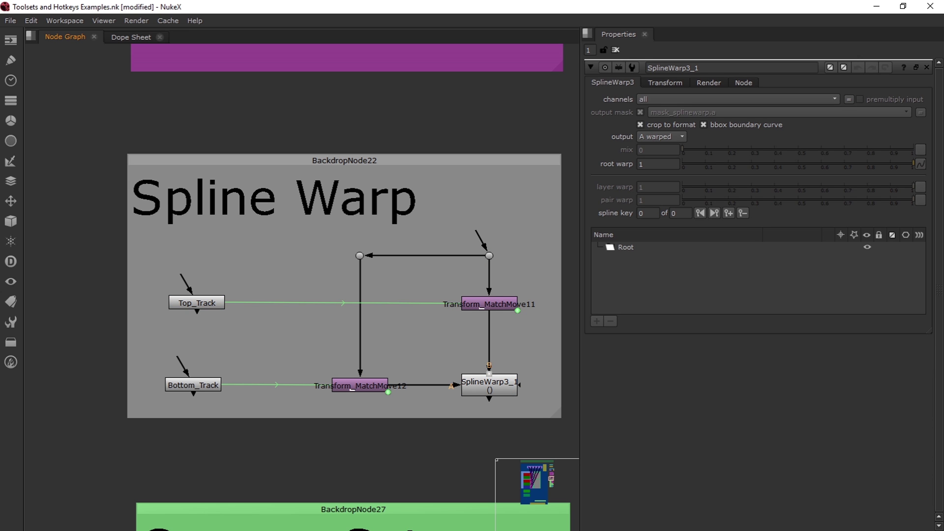
# - Save the Spline Warp backdrop with all its nodes as a toolset named "Splinewarp Setup" in the root toolsets menu
pyautogui.click(344, 160)
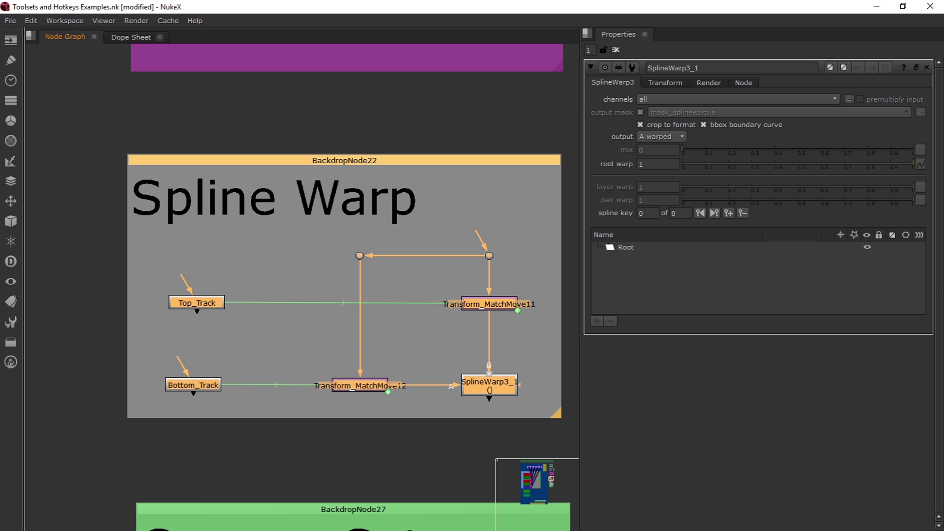
pyautogui.click(11, 322)
pyautogui.click(51, 320)
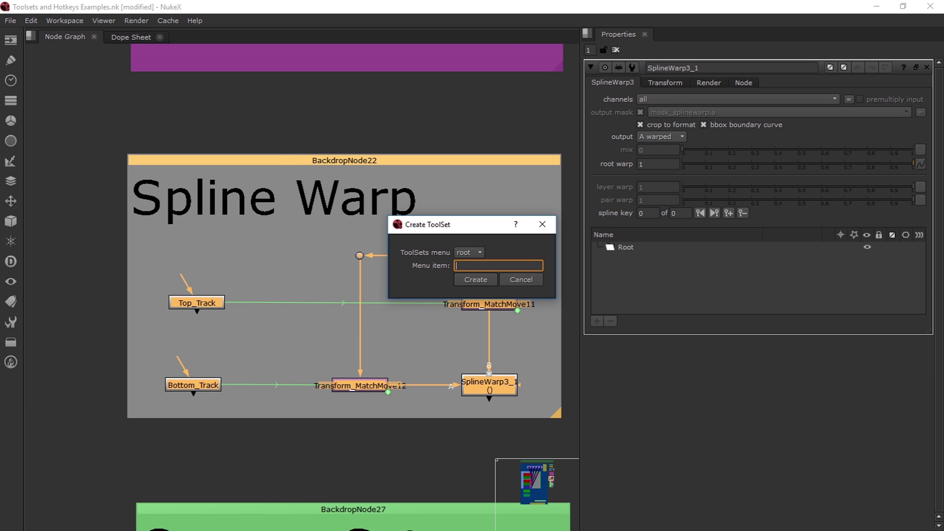
pyautogui.write('Spline')
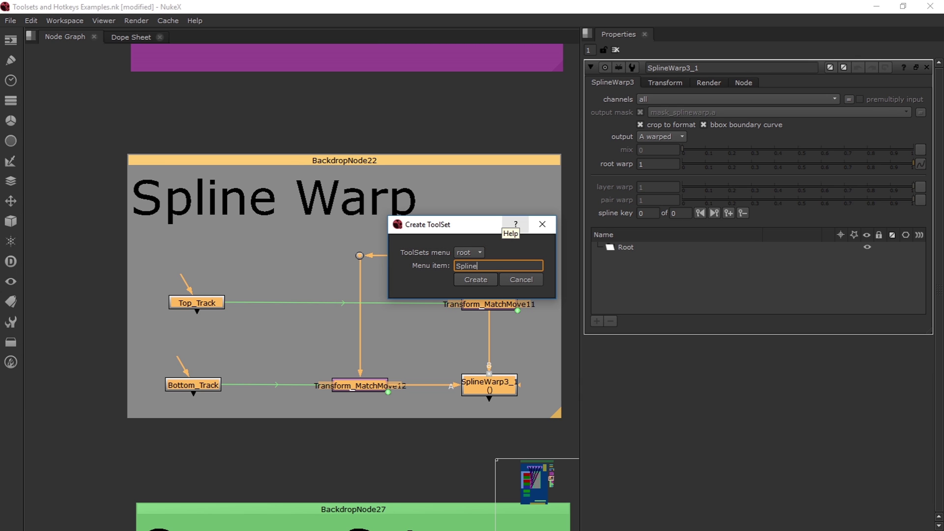
pyautogui.write('warp Setup')
pyautogui.click(475, 280)
pyautogui.click(421, 213)
# - Open the Camera Setup backdrop's properties and move the CameraTracker1 node slightly higher beside the Stabilize group
pyautogui.scroll(-1, 422, 213)
pyautogui.scroll(-11, 410, 222)
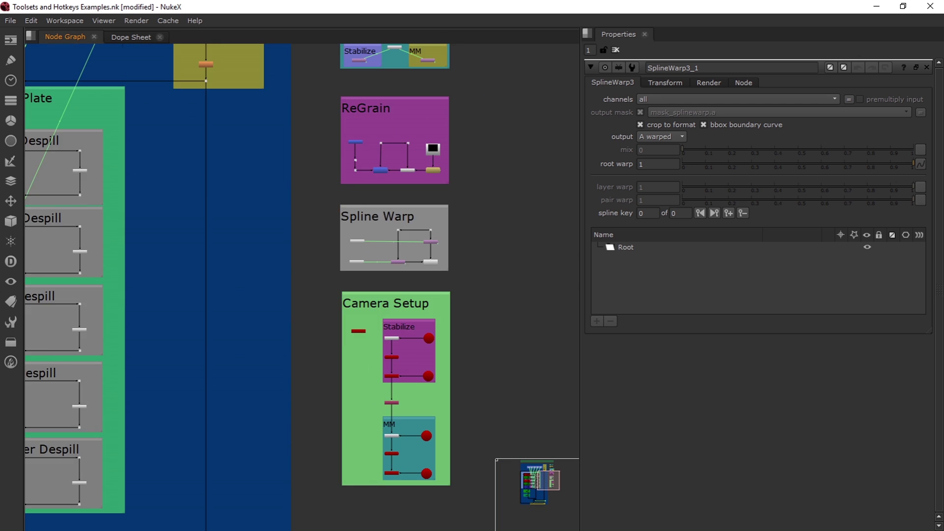
pyautogui.scroll(5, 399, 284)
pyautogui.moveTo(399, 284); pyautogui.dragTo(374, 124, button='middle')
pyautogui.scroll(3, 375, 123)
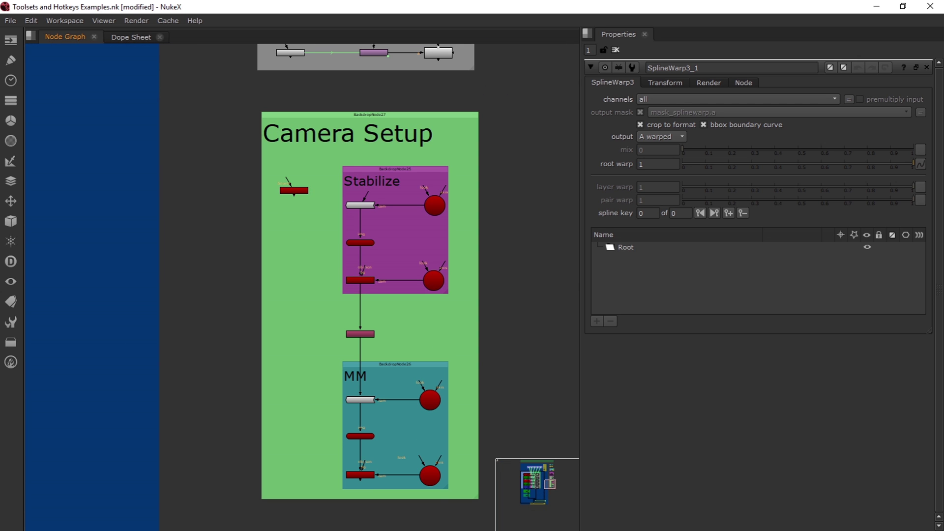
pyautogui.doubleClick(372, 115)
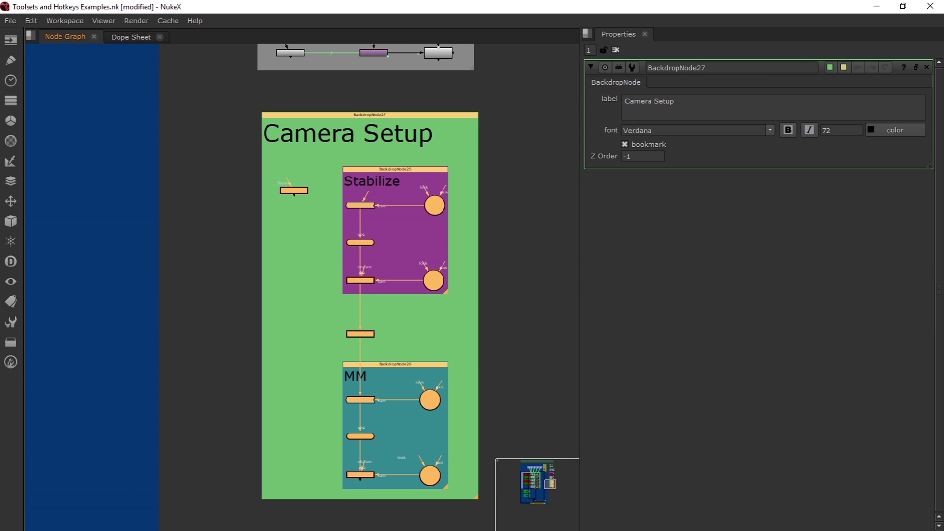
pyautogui.scroll(3, 362, 184)
pyautogui.click(361, 184)
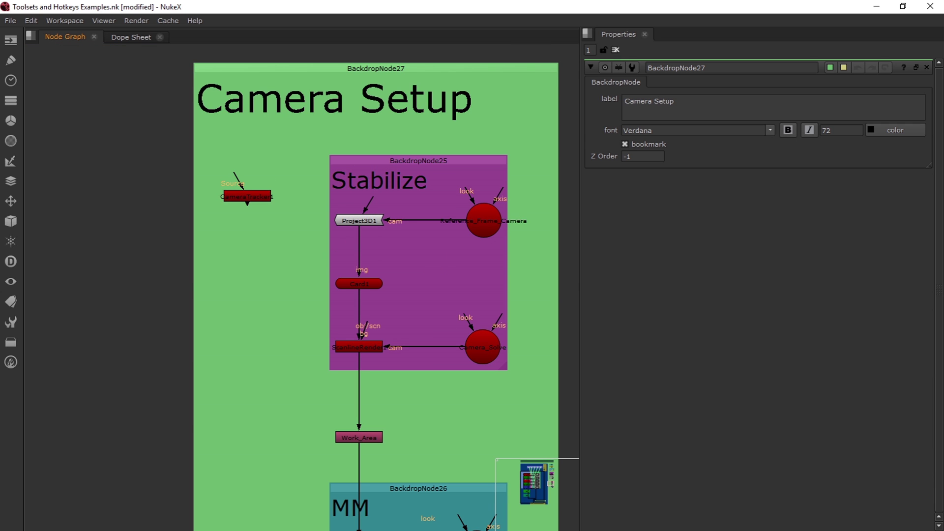
pyautogui.moveTo(247, 196); pyautogui.dragTo(254, 177)
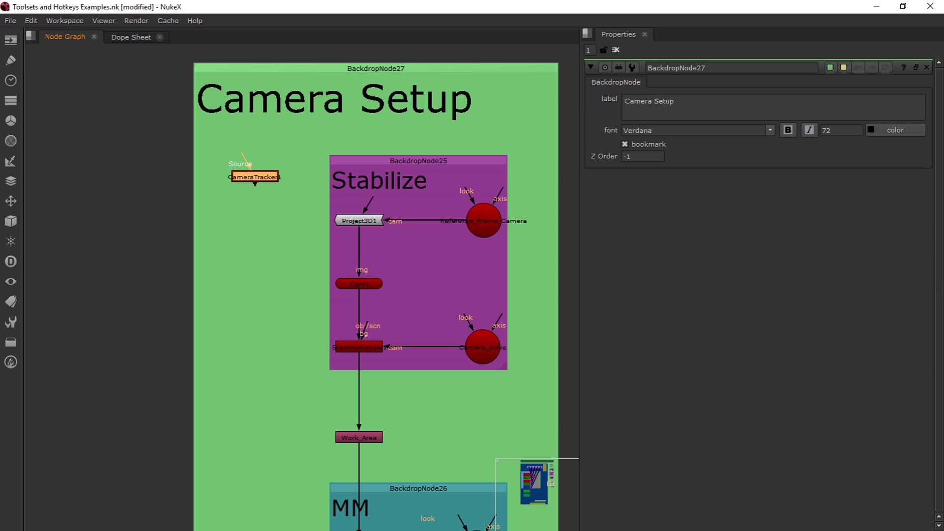
pyautogui.click(285, 219)
# - Examine the Camera Setup layout: the reference frame and solve cameras, the card, the camera tracker, and the Stabilize and MM groups
pyautogui.click(484, 220)
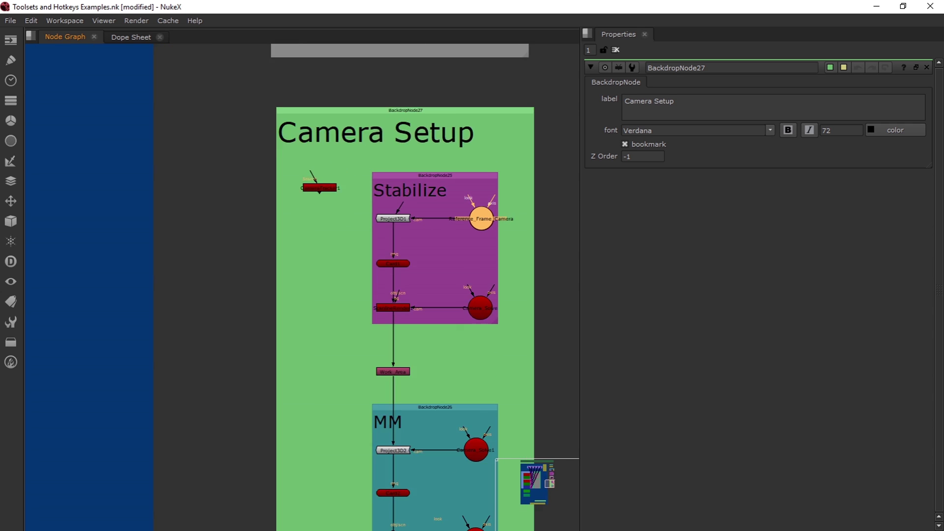
pyautogui.scroll(2, 481, 218)
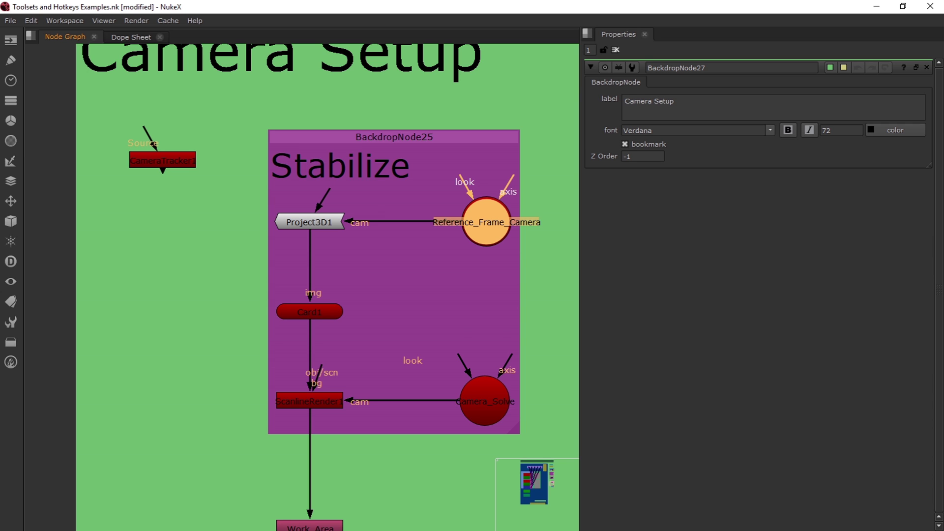
pyautogui.click(481, 393)
pyautogui.scroll(-4, 475, 379)
pyautogui.scroll(5, 475, 381)
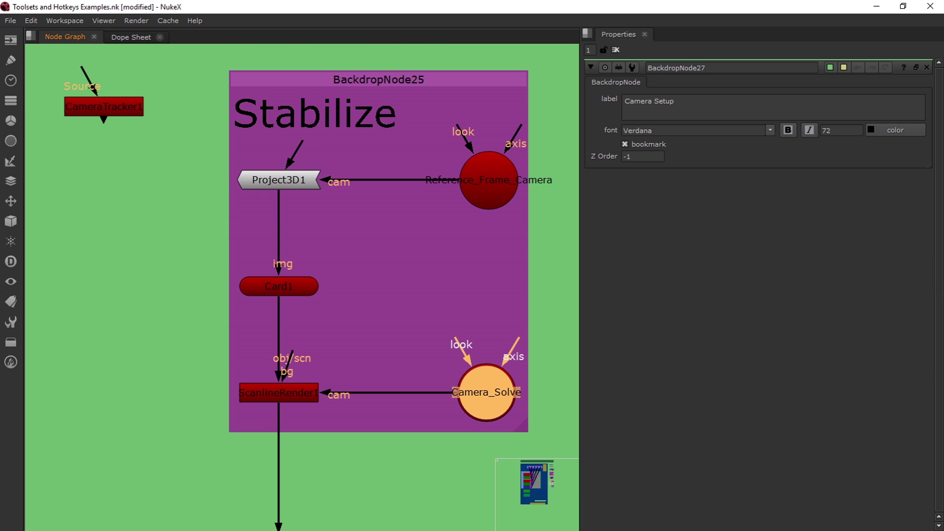
pyautogui.scroll(-4, 465, 292)
pyautogui.scroll(3, 410, 326)
pyautogui.click(346, 264)
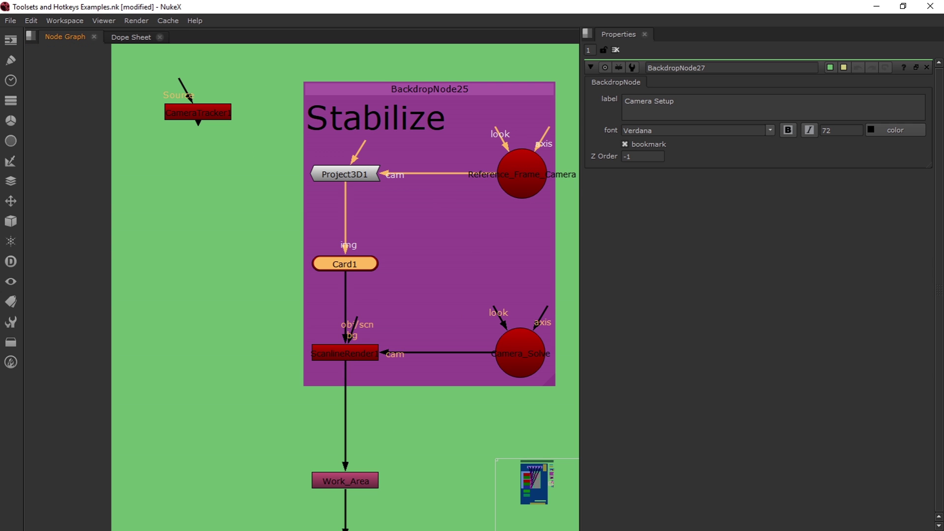
pyautogui.click(197, 113)
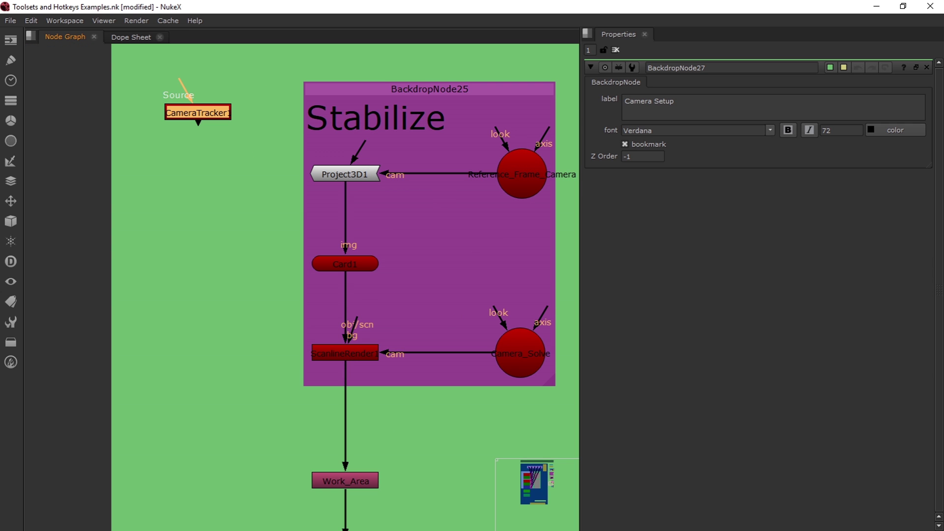
pyautogui.click(346, 264)
pyautogui.scroll(-8, 373, 250)
pyautogui.scroll(5, 371, 359)
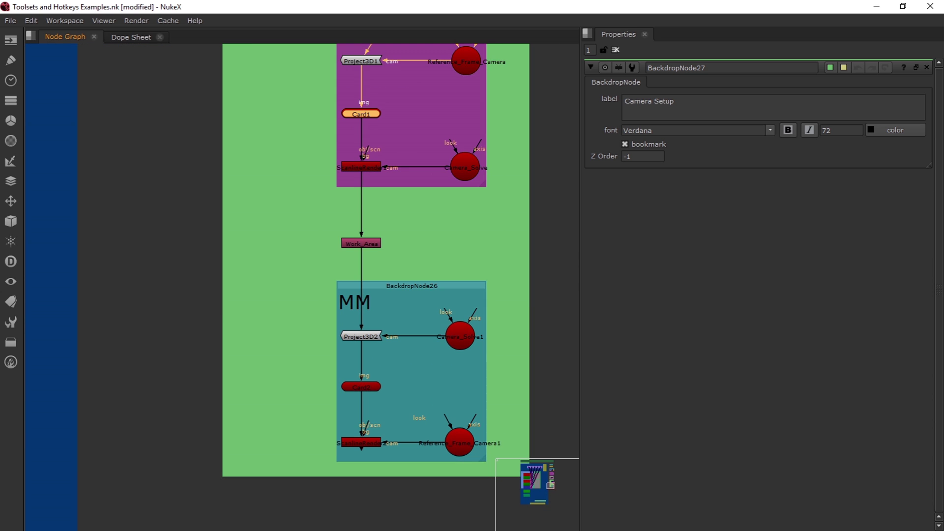
pyautogui.scroll(-4, 423, 257)
pyautogui.scroll(5, 432, 100)
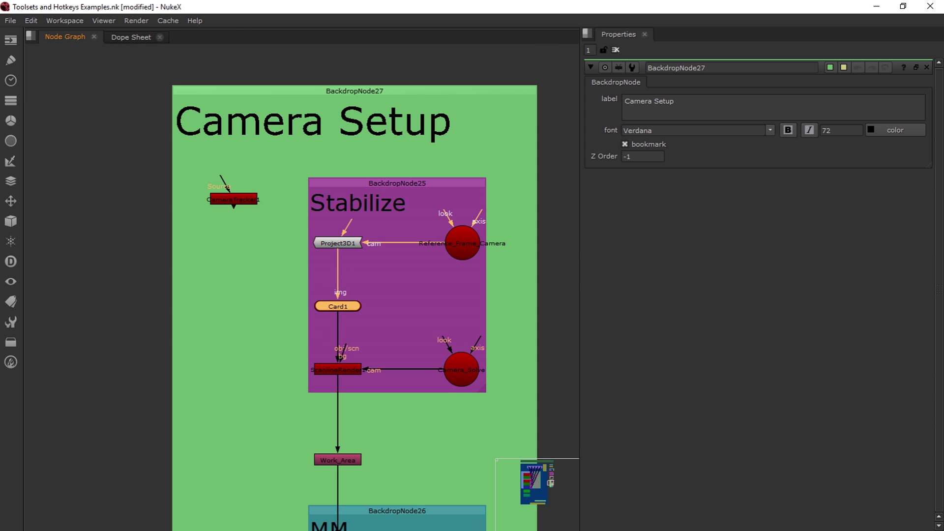
pyautogui.scroll(-6, 371, 210)
pyautogui.scroll(7, 371, 313)
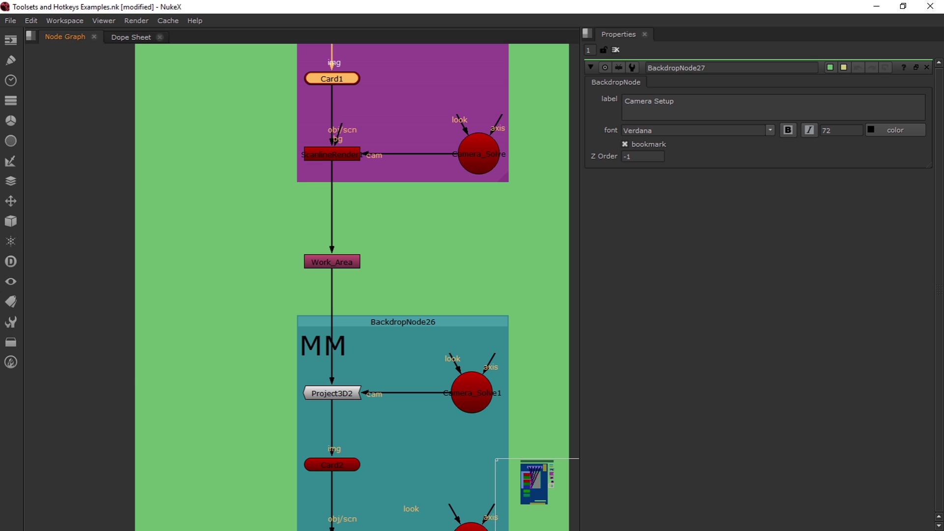
# - Detach the Work_Area node's input from ScanlineRender1 in the Stabilize group and reconnect it
pyautogui.press('Down')
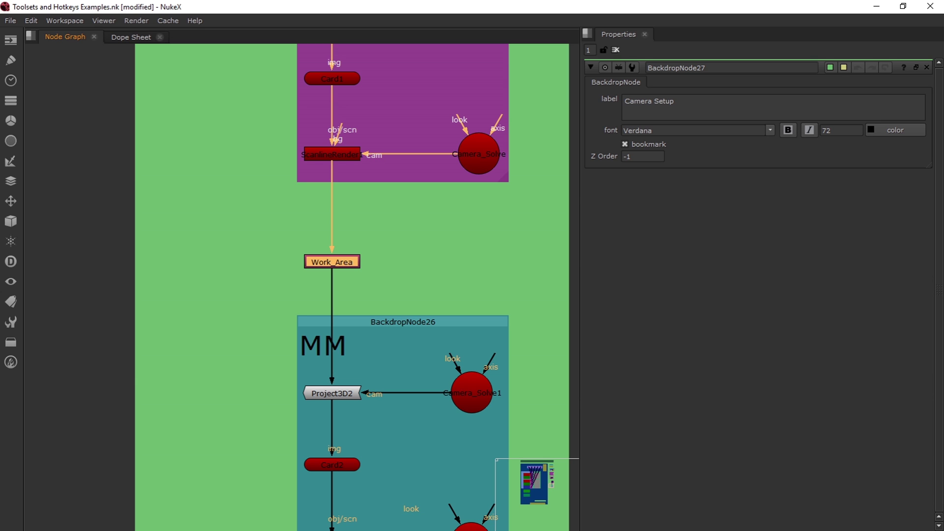
pyautogui.moveTo(332, 172); pyautogui.dragTo(294, 204)
pyautogui.click(294, 204)
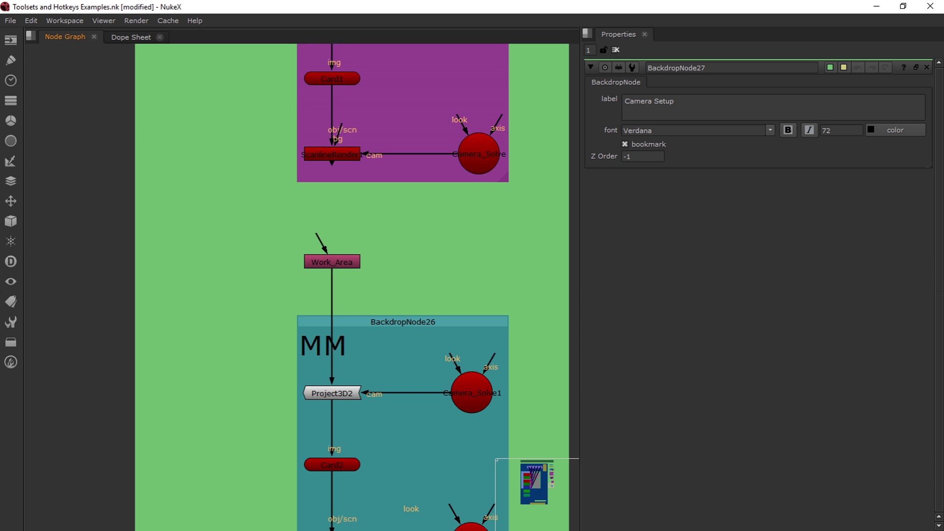
pyautogui.moveTo(317, 236); pyautogui.dragTo(331, 154)
# - Compare how the reference frame and solve cameras are placed in the Stabilize group and the MM group
pyautogui.scroll(-4, 405, 251)
pyautogui.scroll(2, 417, 192)
pyautogui.click(451, 100)
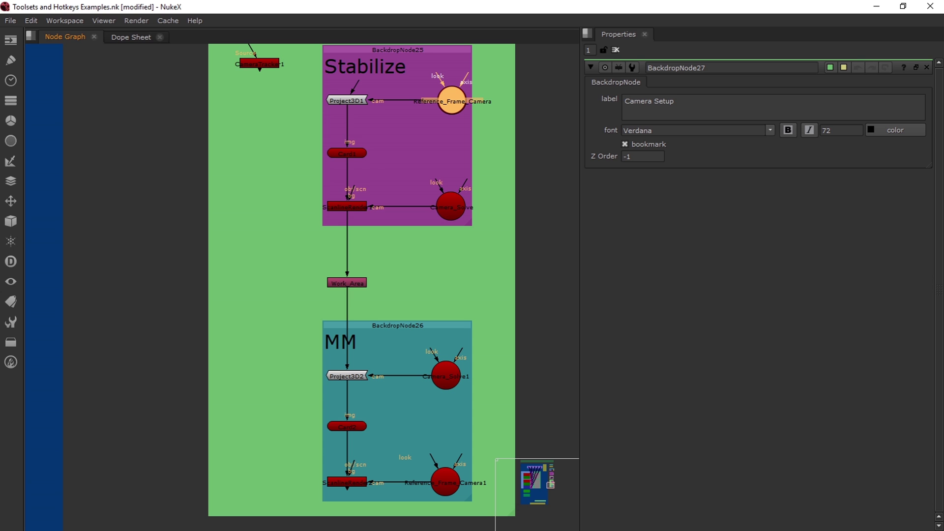
pyautogui.click(446, 481)
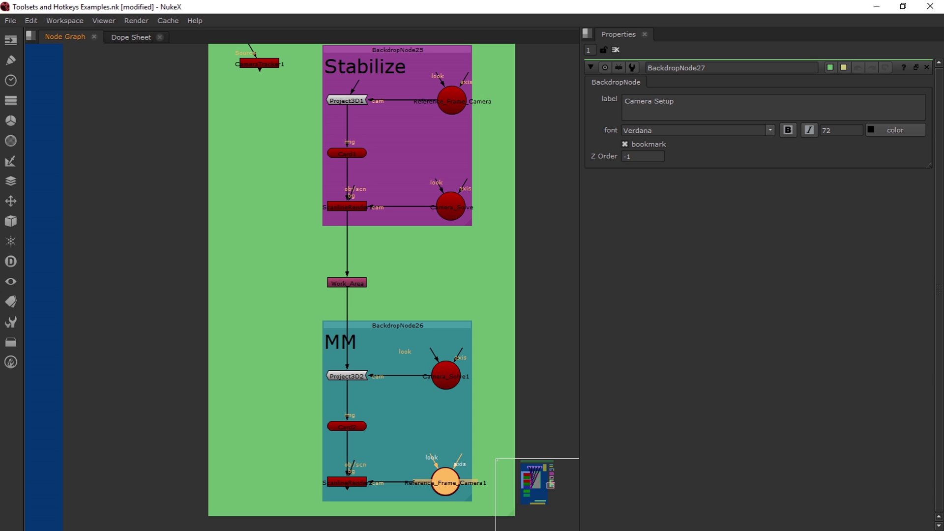
pyautogui.click(451, 207)
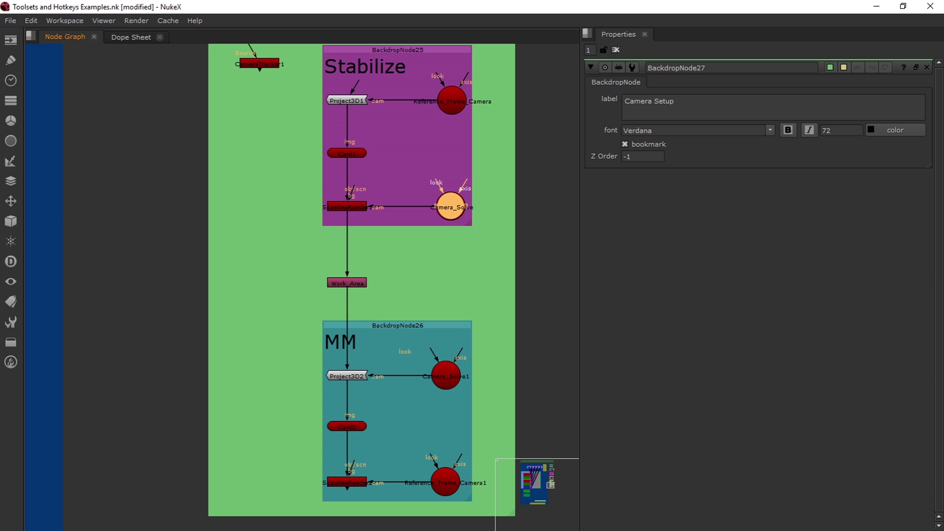
pyautogui.click(446, 375)
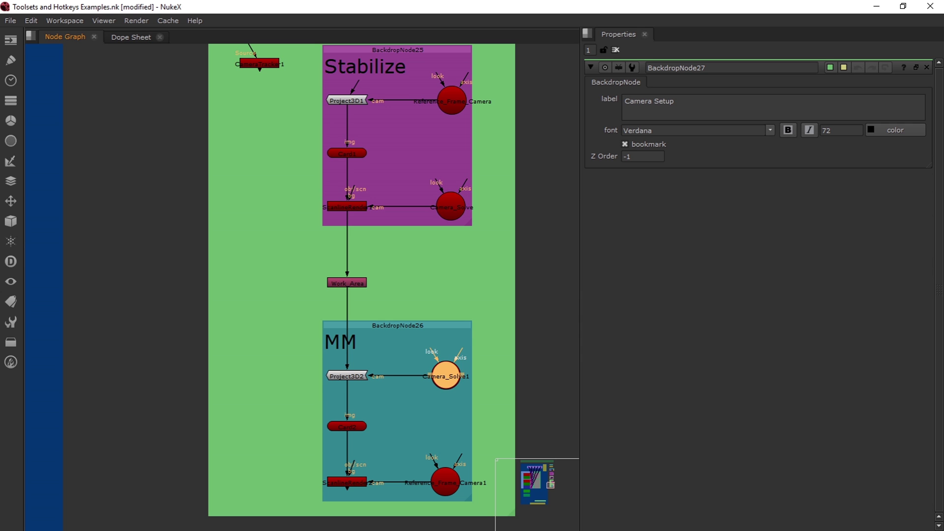
pyautogui.scroll(-4, 373, 309)
pyautogui.scroll(3, 366, 368)
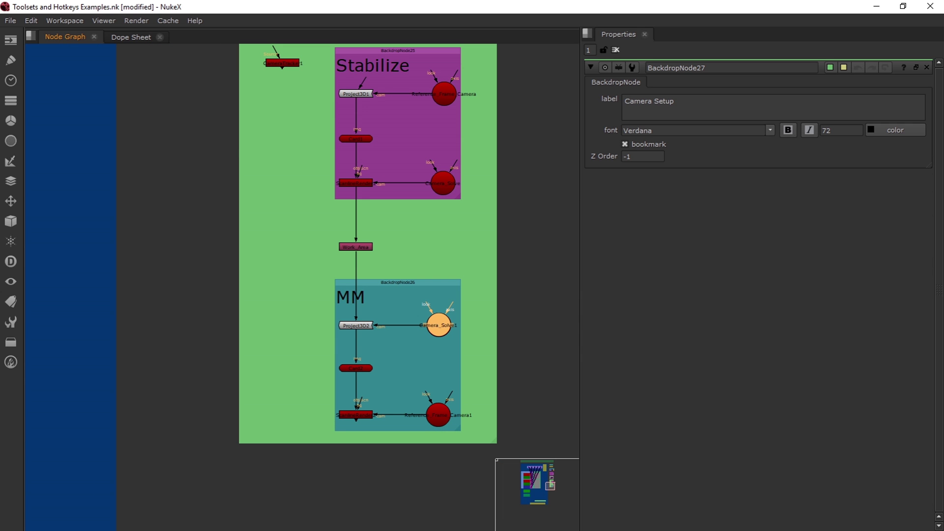
pyautogui.scroll(-3, 378, 246)
pyautogui.scroll(2, 378, 245)
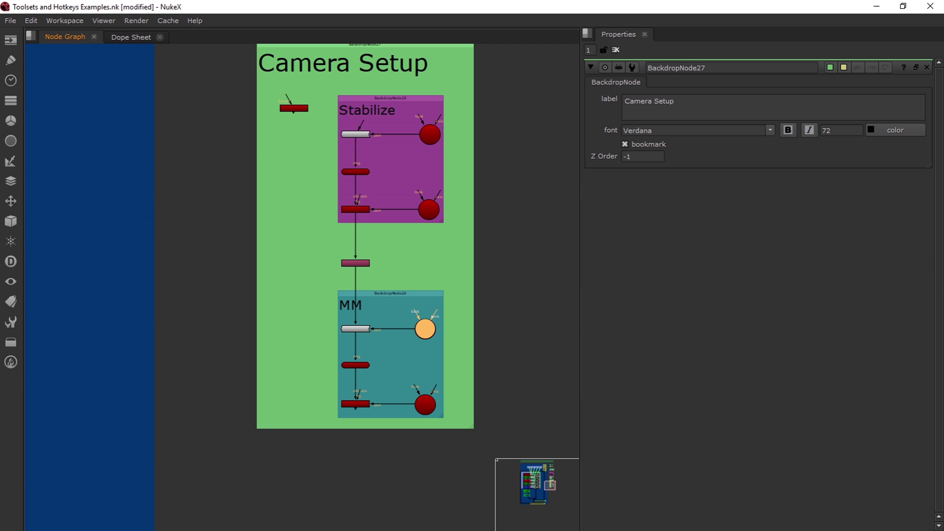
# - Save the Camera Setup backdrop with all its nodes as a toolset named "Camera Setup" in the root toolsets menu
pyautogui.click(393, 46)
pyautogui.scroll(-3, 413, 199)
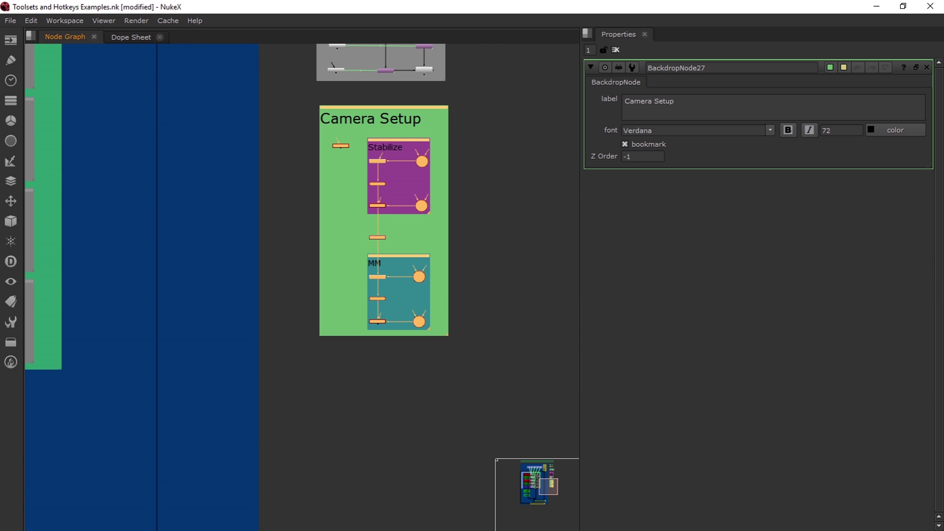
pyautogui.scroll(4, 406, 151)
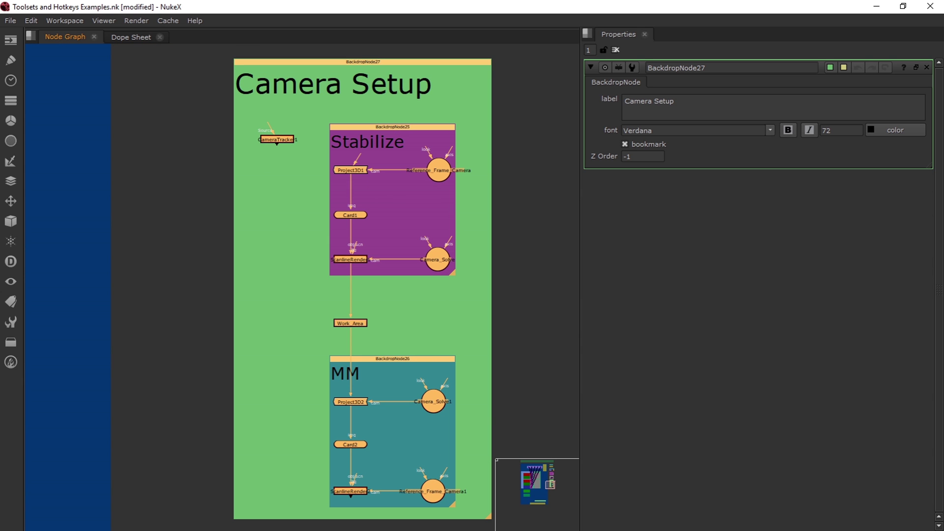
pyautogui.click(10, 321)
pyautogui.click(45, 320)
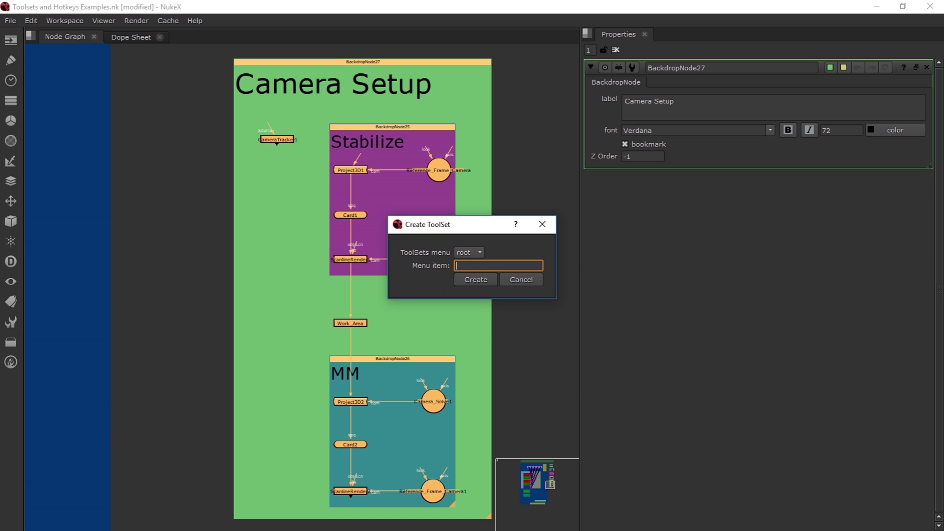
pyautogui.write('Camer')
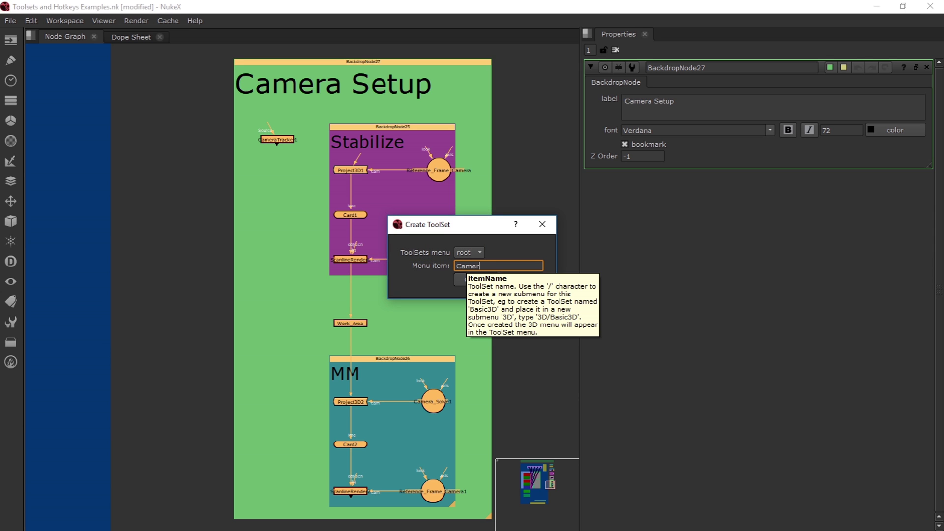
pyautogui.write('a Setup')
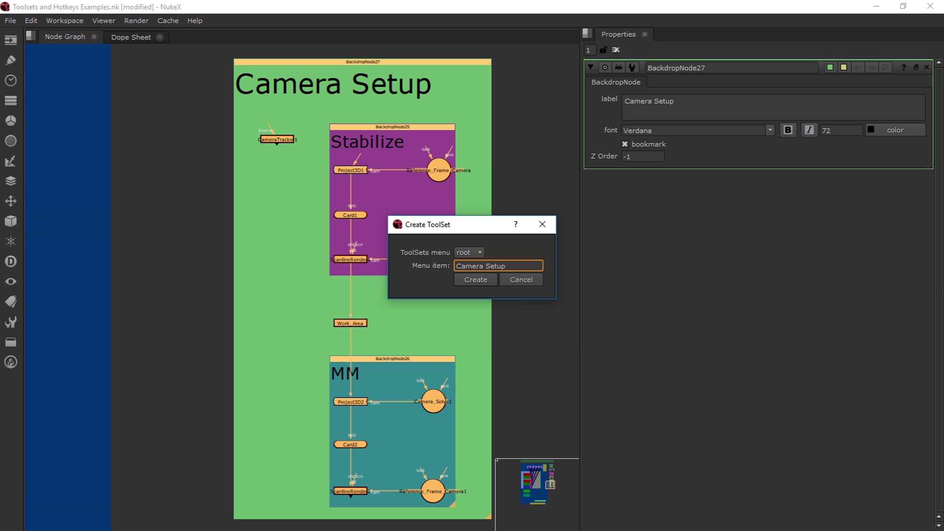
pyautogui.click(475, 279)
pyautogui.click(437, 324)
# - Look over the Driving Comp Template's overall layout and inspect the SL_Front_Tracker node in its Trackers group
pyautogui.scroll(-8, 437, 324)
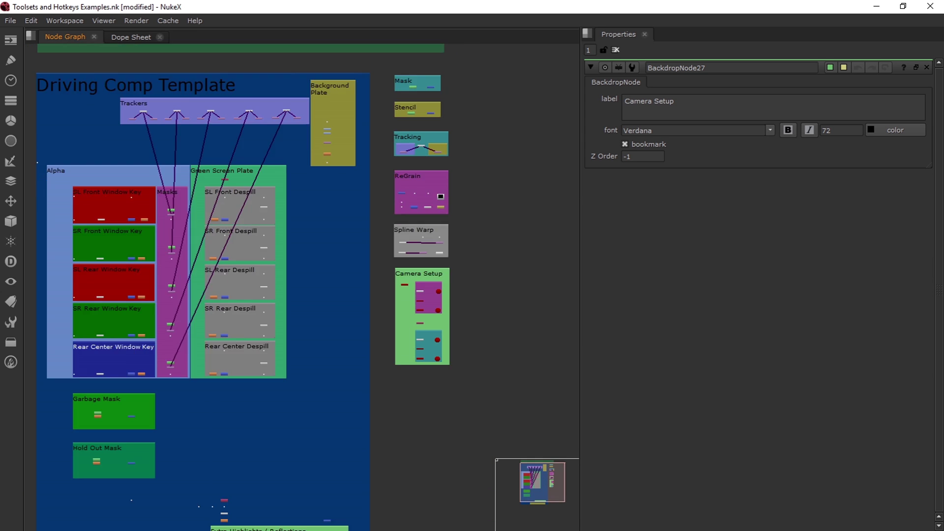
pyautogui.scroll(-3, 442, 339)
pyautogui.scroll(6, 303, 212)
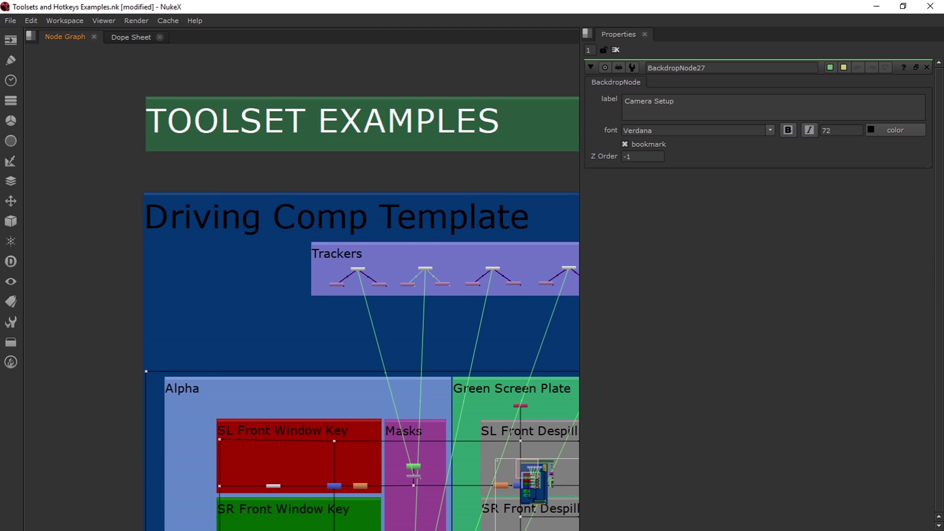
pyautogui.scroll(-3, 303, 212)
pyautogui.scroll(2, 303, 212)
pyautogui.scroll(2, 303, 212)
pyautogui.scroll(-4, 303, 212)
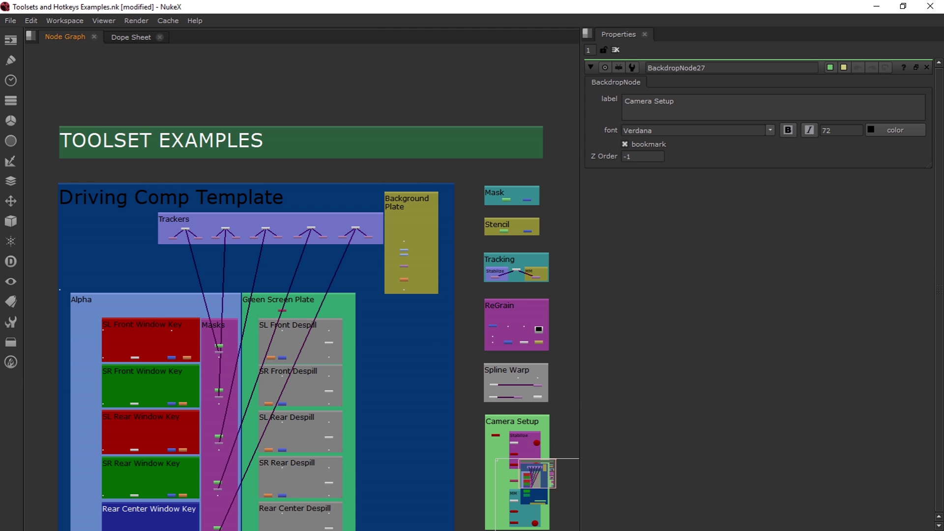
pyautogui.scroll(-4, 223, 237)
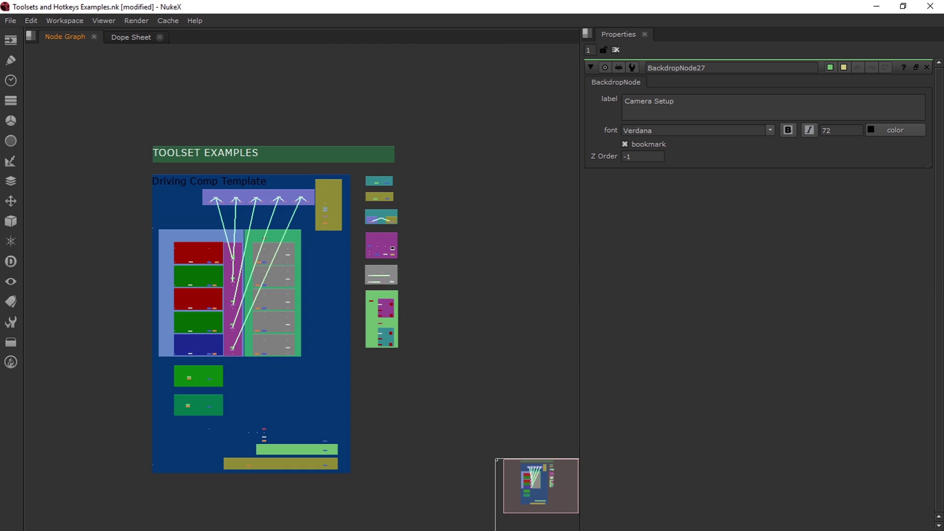
pyautogui.scroll(4, 253, 376)
pyautogui.scroll(-2, 228, 487)
pyautogui.scroll(6, 222, 138)
pyautogui.scroll(-4, 192, 163)
pyautogui.scroll(7, 212, 212)
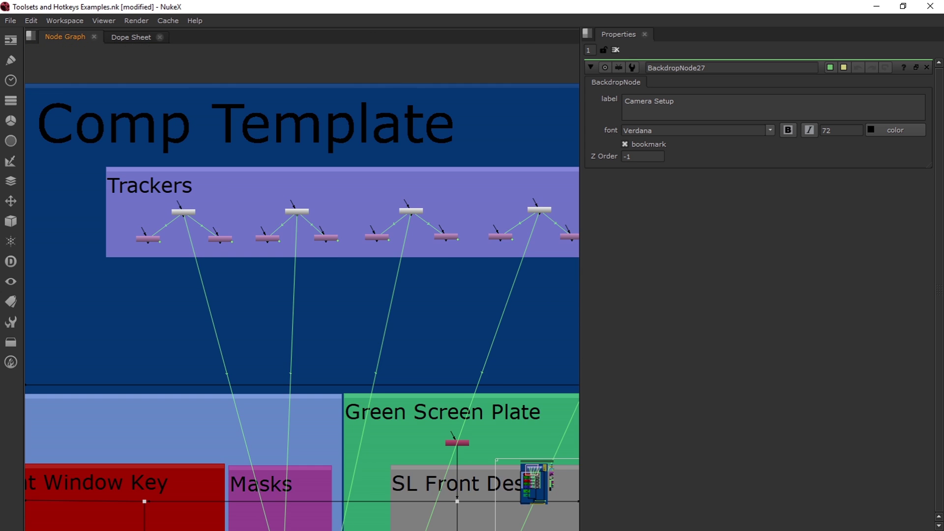
pyautogui.click(259, 210)
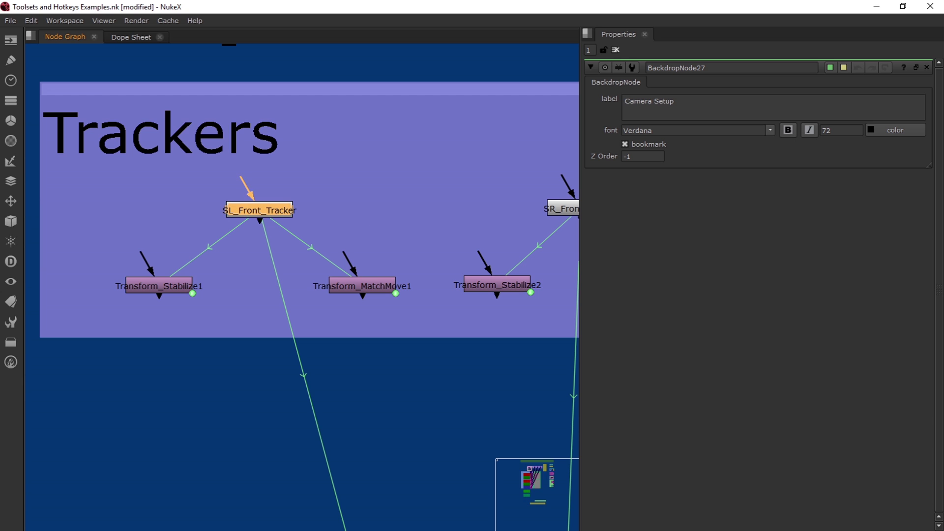
# - Look over the remaining tracker setups in the Trackers group and open the Transform_MatchMove5 node's settings
pyautogui.scroll(-4, 293, 229)
pyautogui.scroll(2, 251, 344)
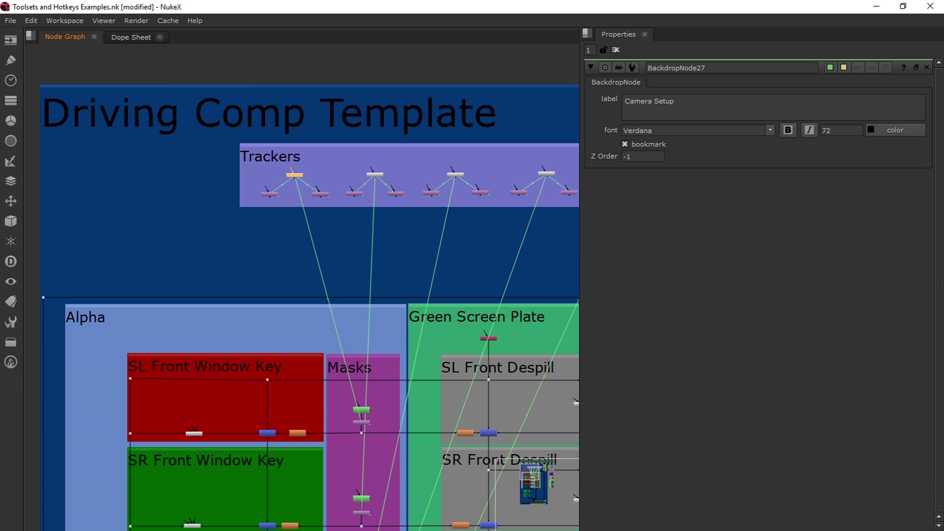
pyautogui.click(373, 174)
pyautogui.scroll(5, 372, 174)
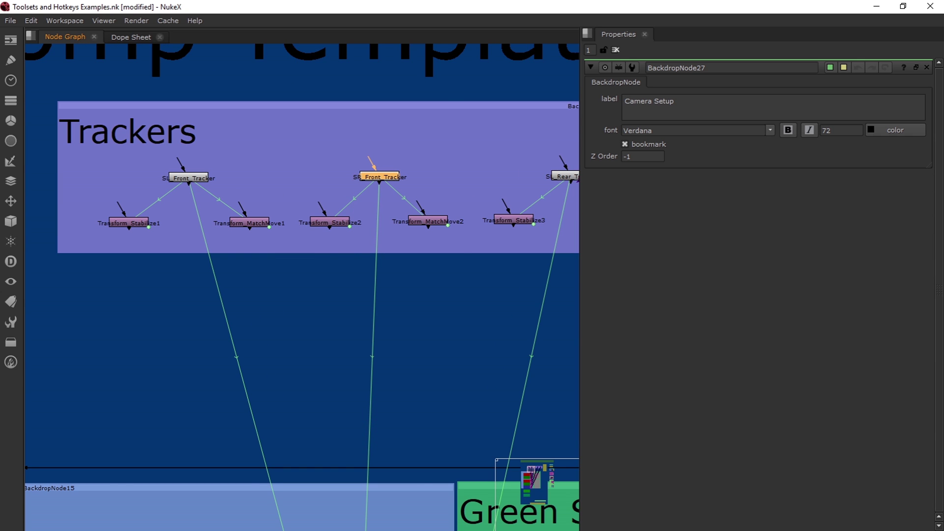
pyautogui.scroll(-5, 268, 195)
pyautogui.scroll(7, 462, 183)
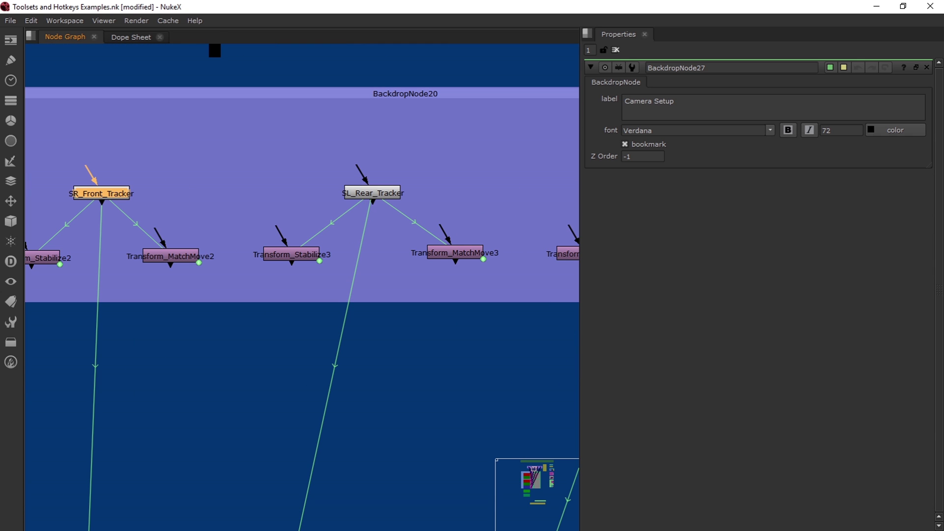
pyautogui.scroll(-3, 302, 285)
pyautogui.scroll(3, 302, 285)
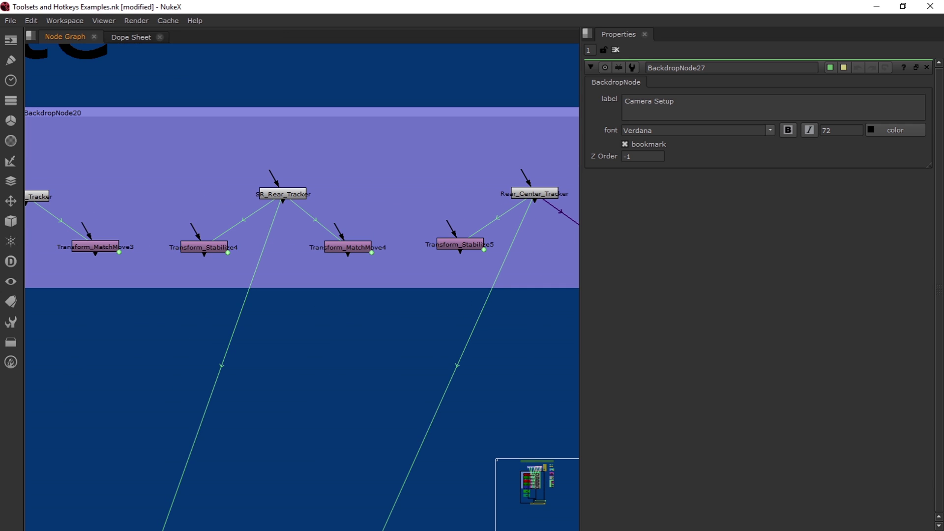
pyautogui.scroll(-3, 302, 285)
pyautogui.scroll(2, 302, 285)
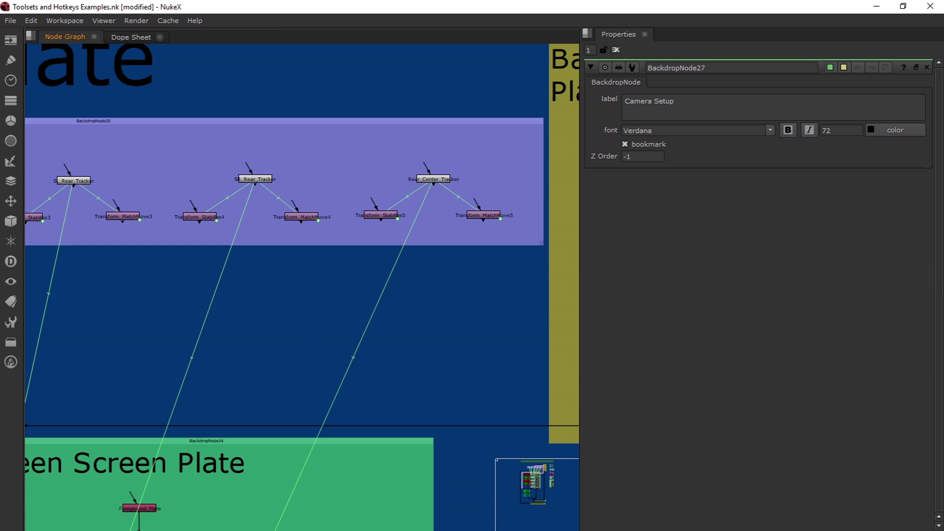
pyautogui.doubleClick(483, 215)
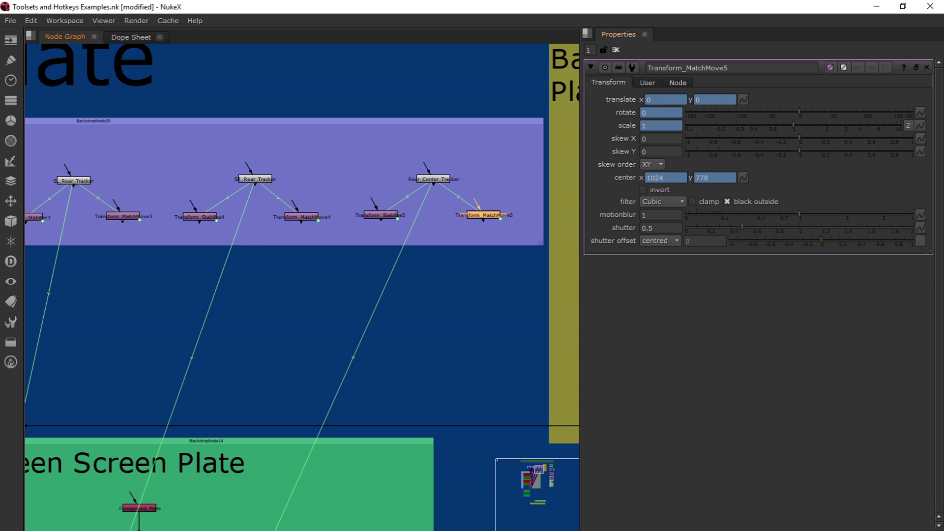
# - Inspect the settings of the Grade1, ColorCorrect1, Transform1 and Defocus1 nodes in the Background Plate group
pyautogui.scroll(-3, 442, 236)
pyautogui.scroll(3, 443, 236)
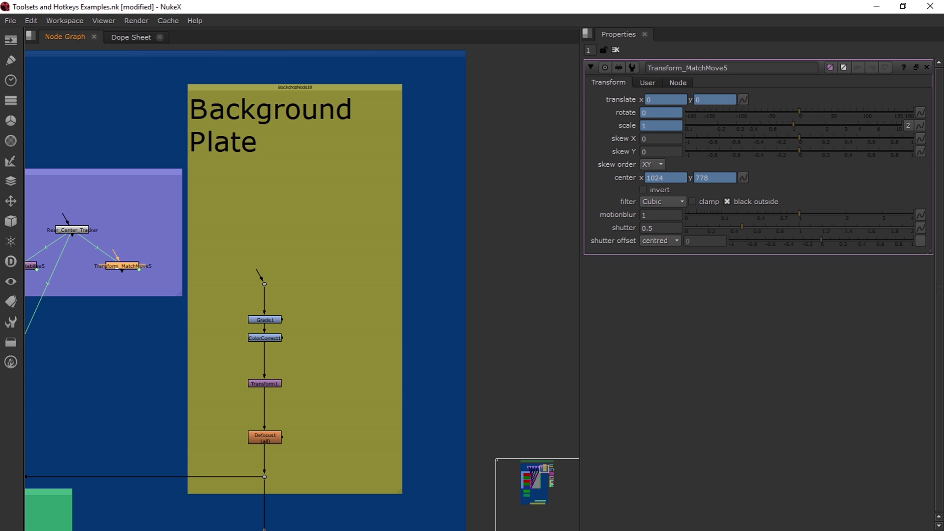
pyautogui.doubleClick(264, 320)
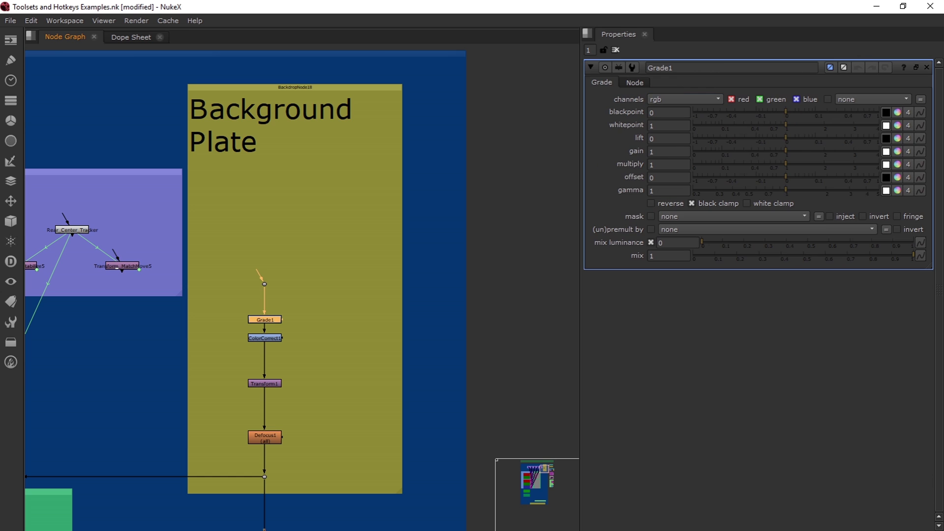
pyautogui.click(264, 338)
pyautogui.doubleClick(264, 338)
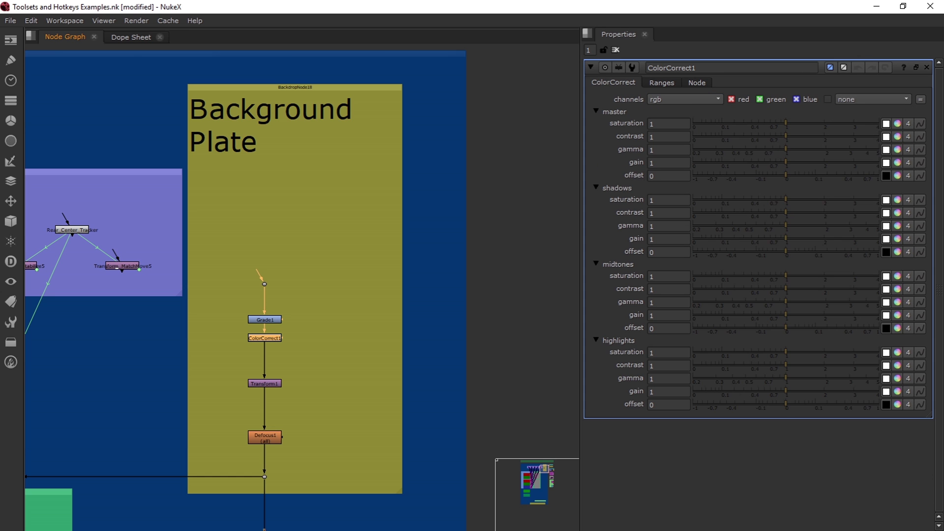
pyautogui.doubleClick(264, 384)
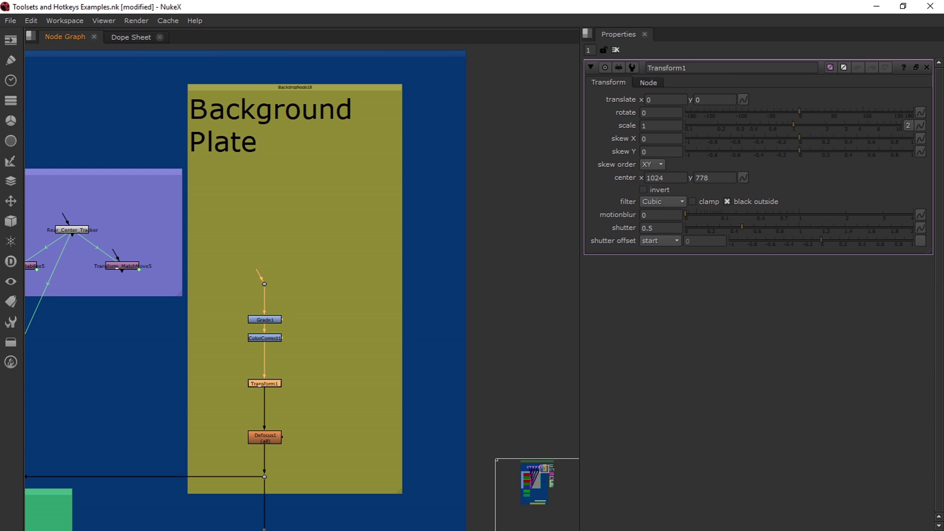
pyautogui.doubleClick(265, 437)
# - Examine how the Trackers, Alpha, Masks and Green Screen Plate groups are laid out and linked in the Driving Comp Template
pyautogui.scroll(-11, 322, 248)
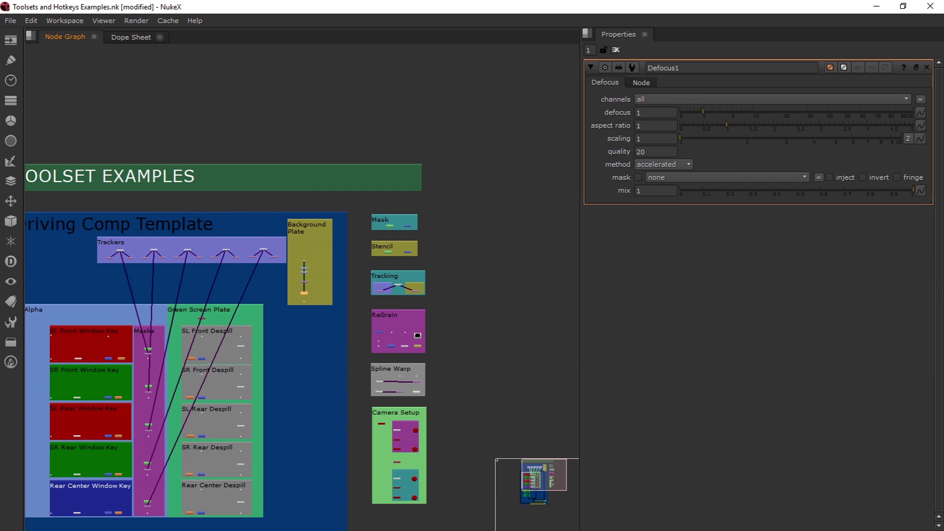
pyautogui.scroll(7, 202, 330)
pyautogui.scroll(2, 273, 283)
pyautogui.scroll(-3, 282, 274)
pyautogui.scroll(2, 521, 191)
pyautogui.scroll(-2, 256, 245)
pyautogui.scroll(2, 190, 219)
pyautogui.click(182, 200)
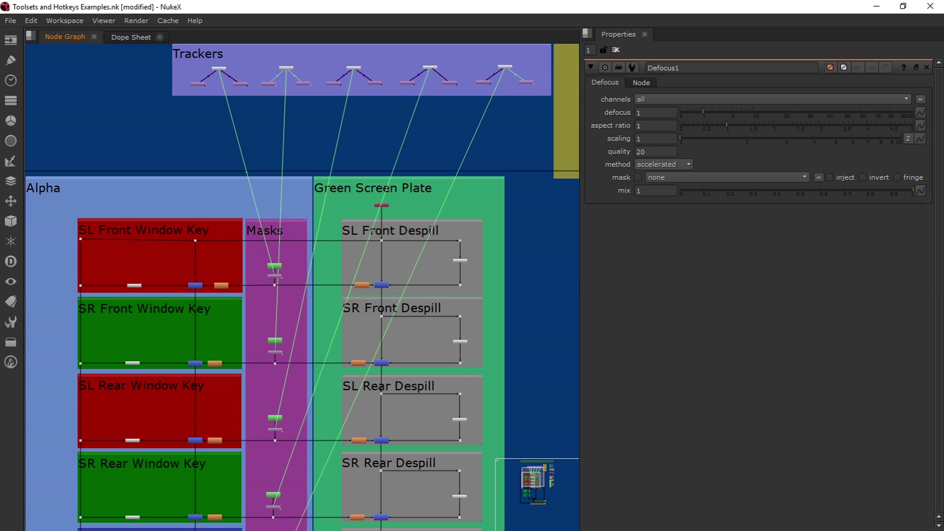
# - Inspect the Roto3 and Transform_MatchMove6 nodes in the Masks group and follow their connections to the window keys
pyautogui.scroll(7, 246, 291)
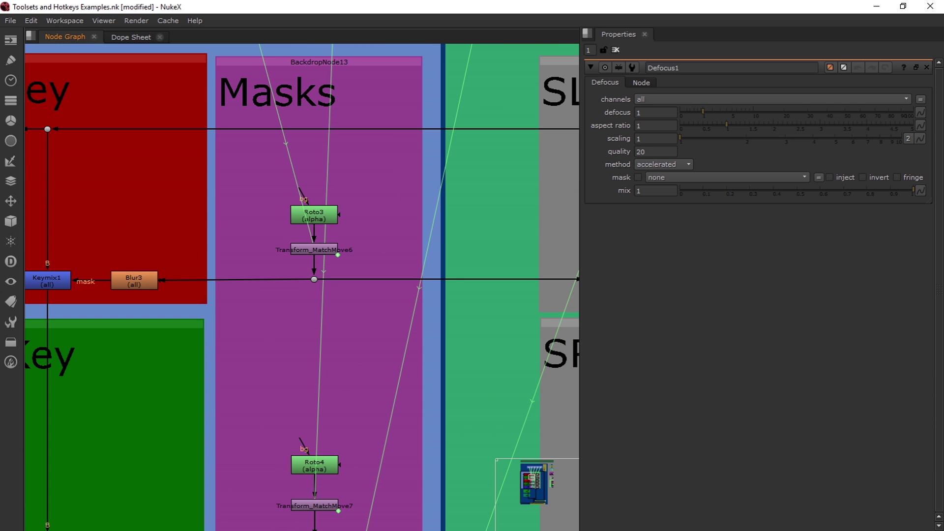
pyautogui.click(314, 215)
pyautogui.scroll(-3, 307, 216)
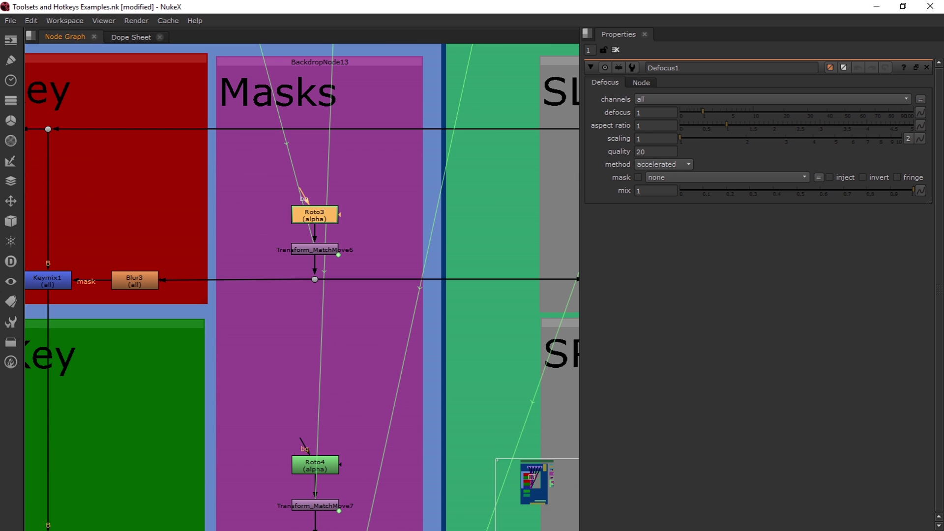
pyautogui.press('Return')
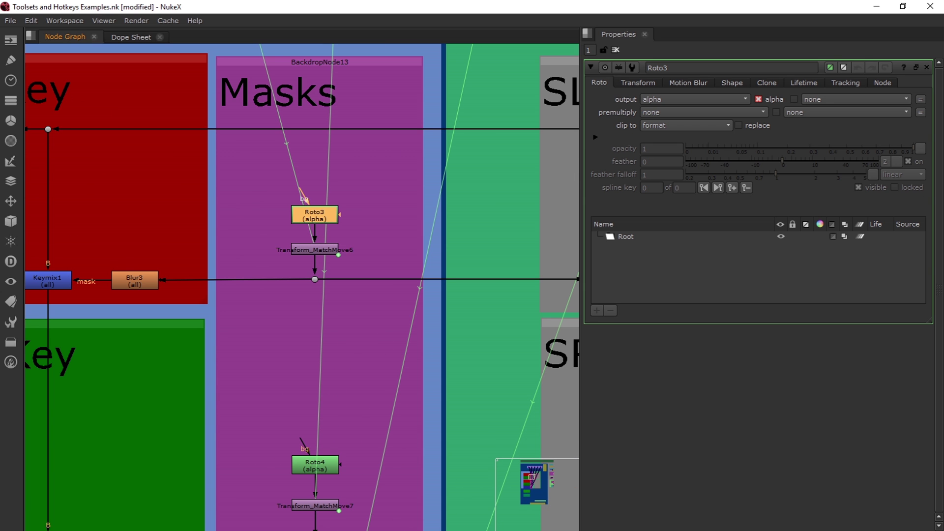
pyautogui.doubleClick(315, 249)
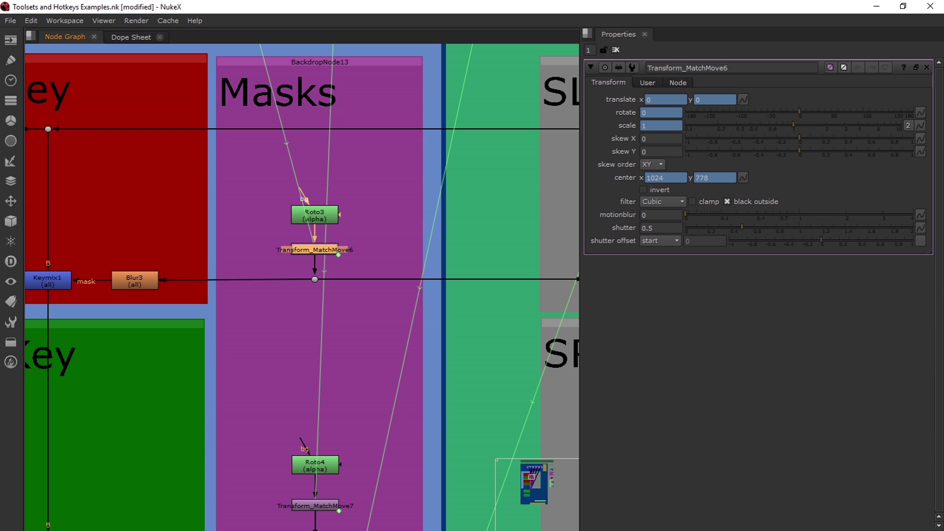
pyautogui.scroll(-6, 336, 247)
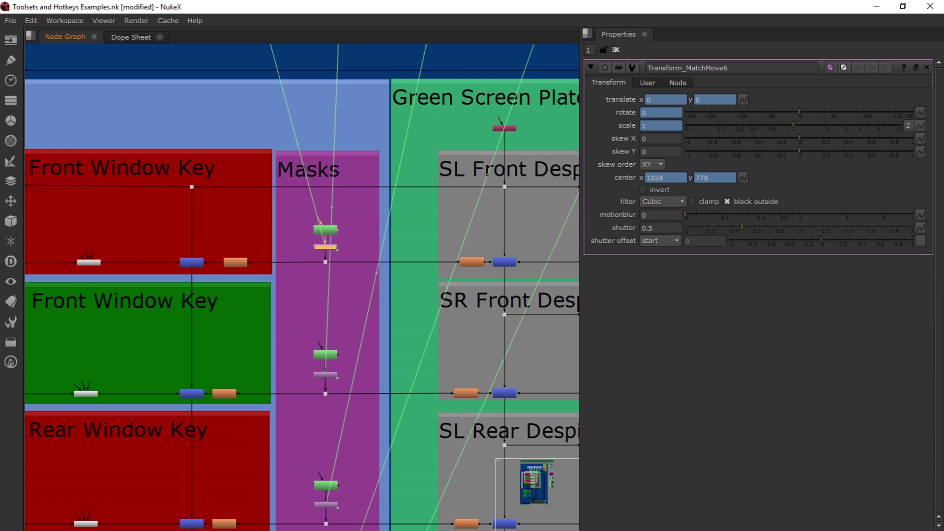
pyautogui.scroll(5, 272, 251)
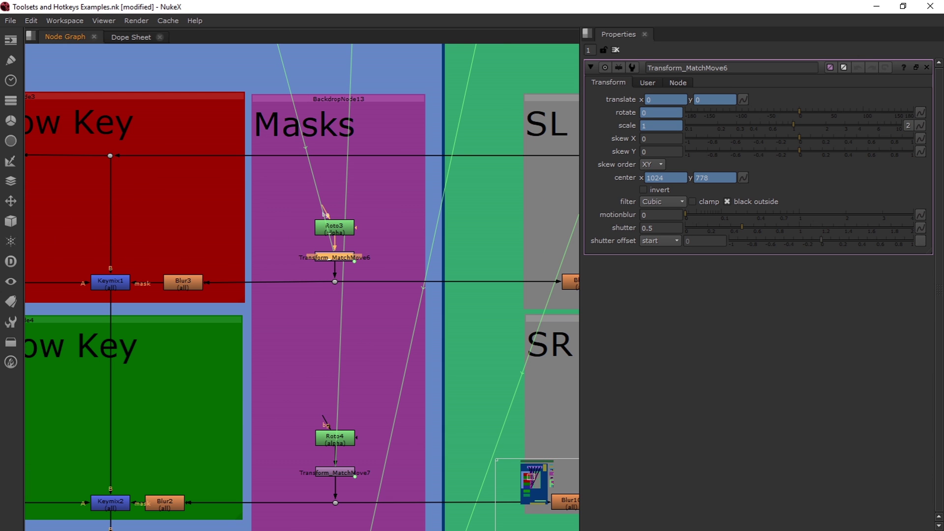
pyautogui.click(334, 228)
pyautogui.click(335, 257)
pyautogui.scroll(-5, 361, 227)
pyautogui.scroll(5, 290, 263)
# - Try a blur size of 20 on the Blur3 node in the SL Front Window Key group and undo it
pyautogui.doubleClick(339, 255)
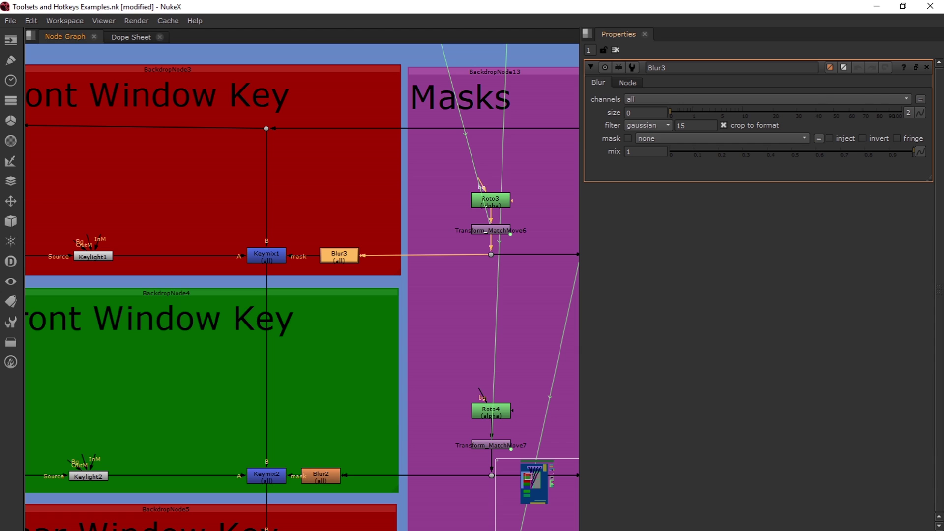
pyautogui.doubleClick(643, 113)
pyautogui.write('20')
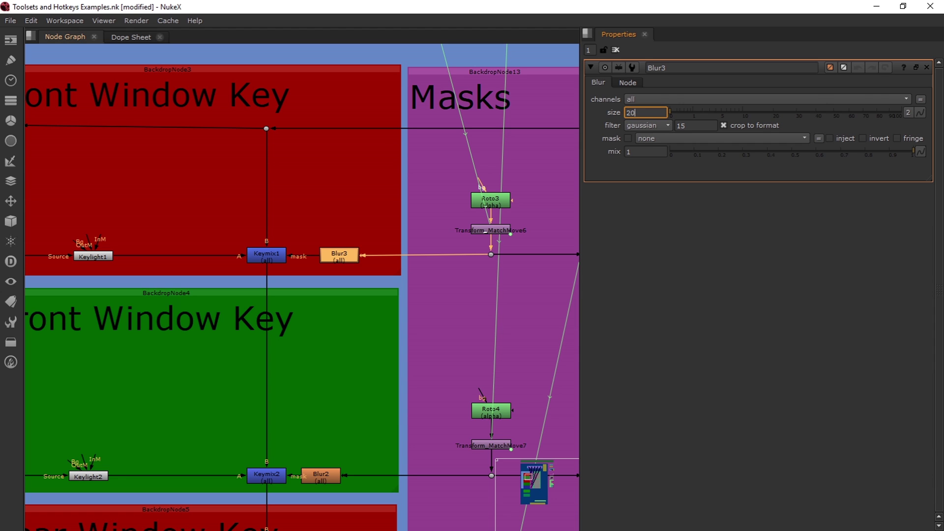
pyautogui.press('Return')
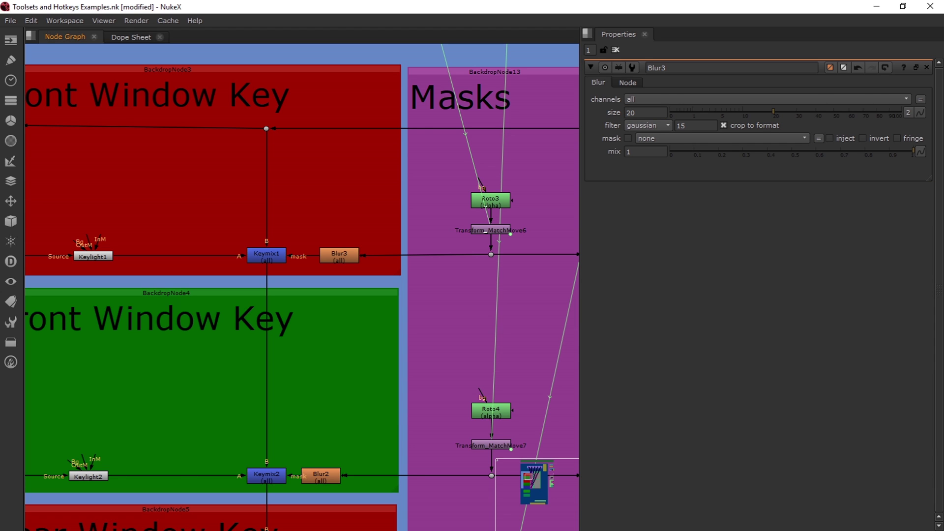
pyautogui.hotkey('ctrl', 'z')
# - Examine the Keymix1 and Keylight1 nodes and their connections in the SL Front Window Key group
pyautogui.scroll(-3, 306, 197)
pyautogui.scroll(4, 248, 212)
pyautogui.scroll(-4, 320, 241)
pyautogui.scroll(3, 228, 224)
pyautogui.click(378, 260)
pyautogui.click(205, 262)
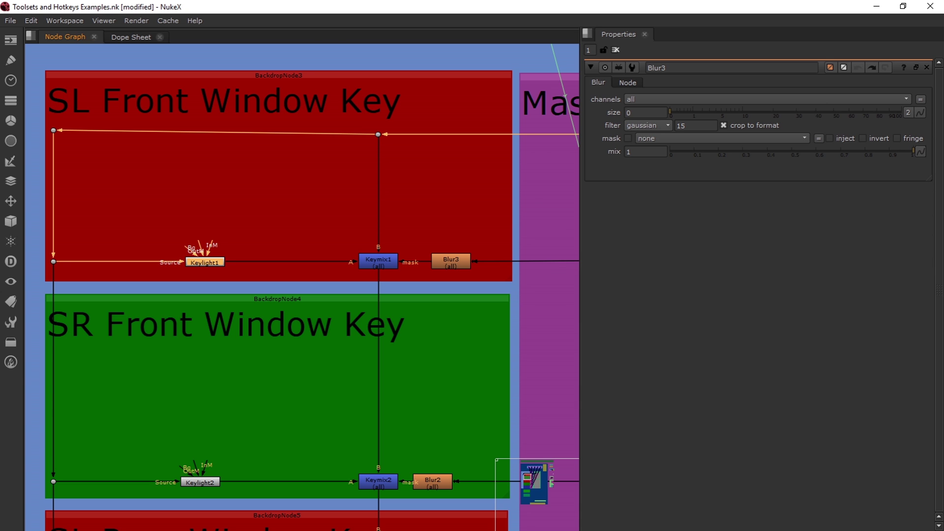
# - Set the size of the Blur6 node in the SL Front Despill group to 200
pyautogui.scroll(-10, 442, 258)
pyautogui.scroll(5, 461, 273)
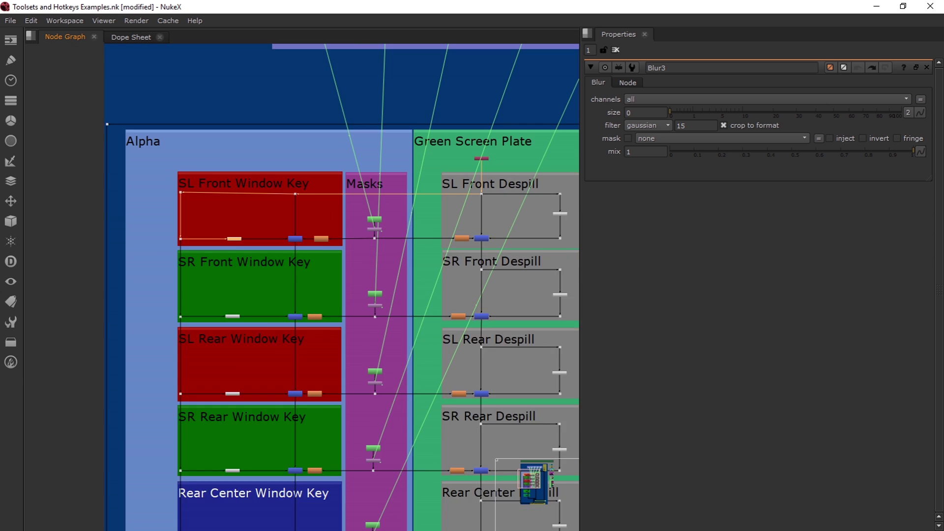
pyautogui.scroll(4, 453, 241)
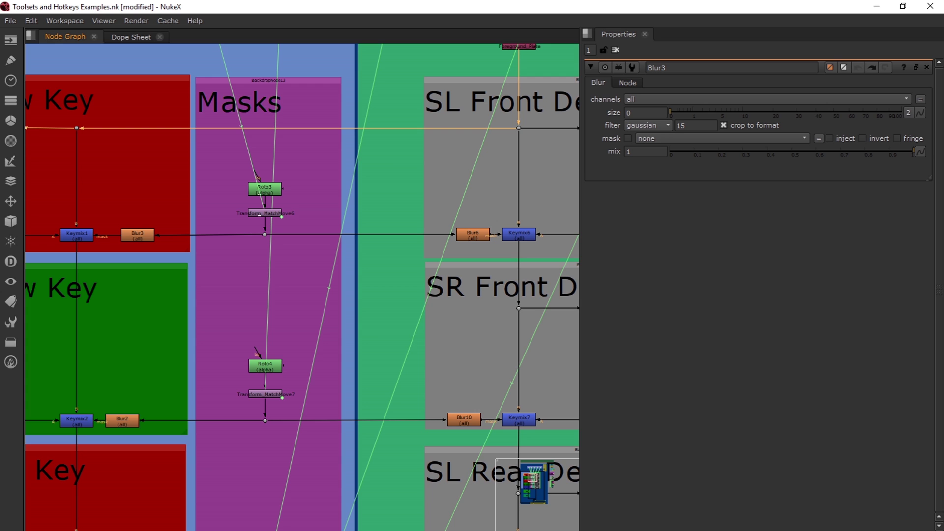
pyautogui.click(472, 234)
pyautogui.scroll(-3, 472, 234)
pyautogui.moveTo(472, 234); pyautogui.dragTo(341, 228, button='middle')
pyautogui.scroll(6, 407, 226)
pyautogui.doubleClick(222, 230)
pyautogui.doubleClick(640, 113)
pyautogui.write('200')
pyautogui.press('Return')
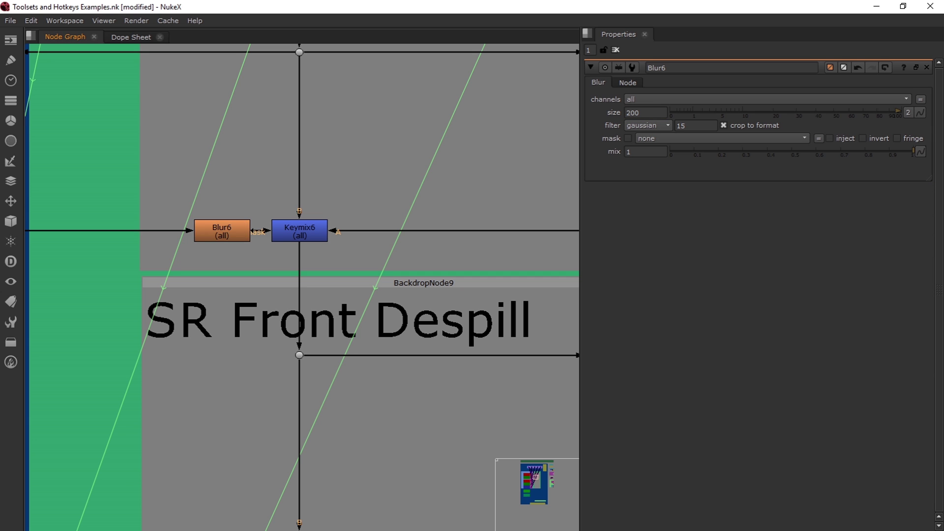
# - Try adding a HueCorrect node after Keylight6 in the SL Front Despill group and delete it again
pyautogui.scroll(-5, 267, 229)
pyautogui.scroll(4, 488, 194)
pyautogui.doubleClick(340, 183)
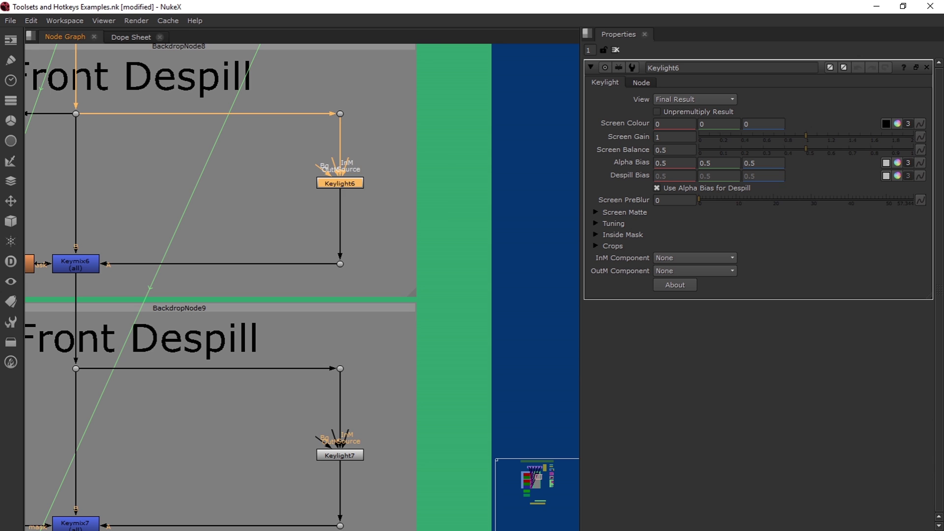
pyautogui.press('Tab')
pyautogui.write('huecorrect')
pyautogui.press('Return')
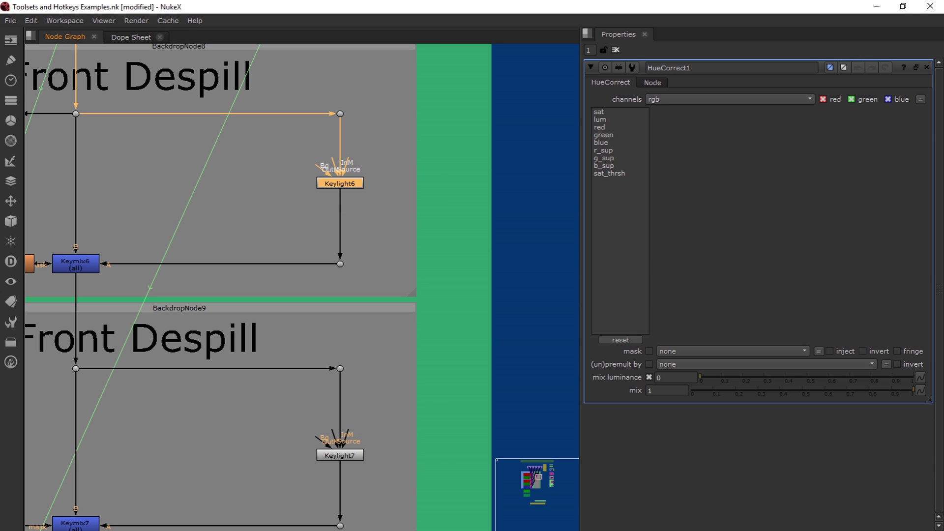
pyautogui.scroll(2, 320, 216)
pyautogui.scroll(-3, 332, 196)
pyautogui.scroll(3, 202, 181)
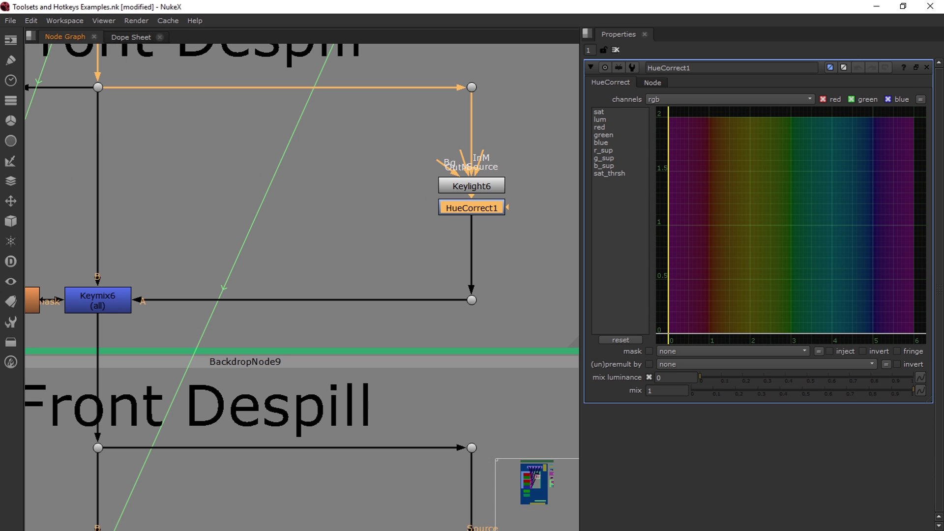
pyautogui.press('Delete')
pyautogui.press('Return')
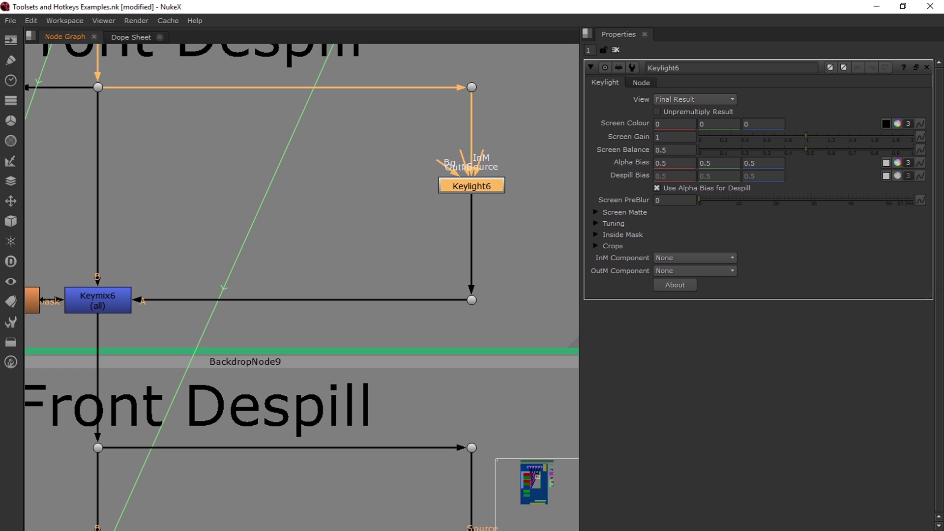
# - Compare the window key groups with their matching despill groups and review the whole Driving Comp Template
pyautogui.scroll(-3, 355, 211)
pyautogui.scroll(3, 178, 215)
pyautogui.scroll(-3, 330, 229)
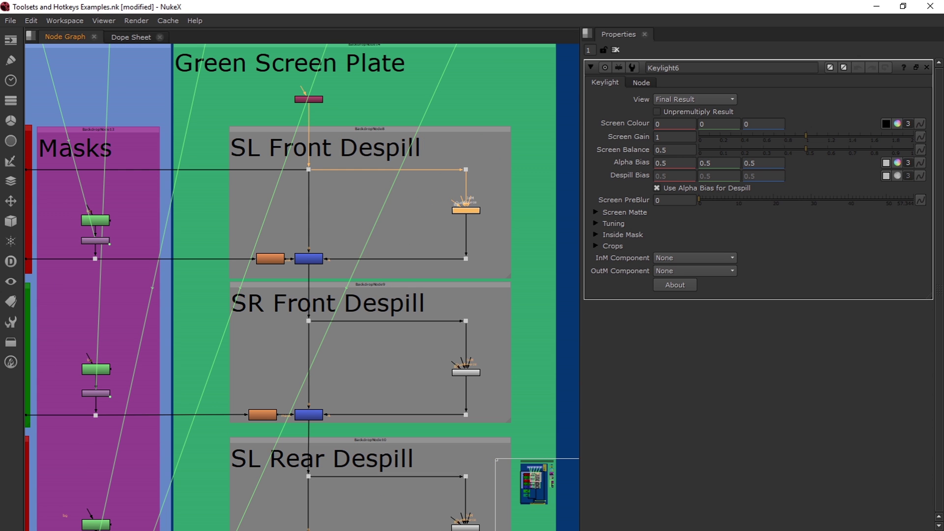
pyautogui.click(394, 215)
pyautogui.scroll(-4, 393, 215)
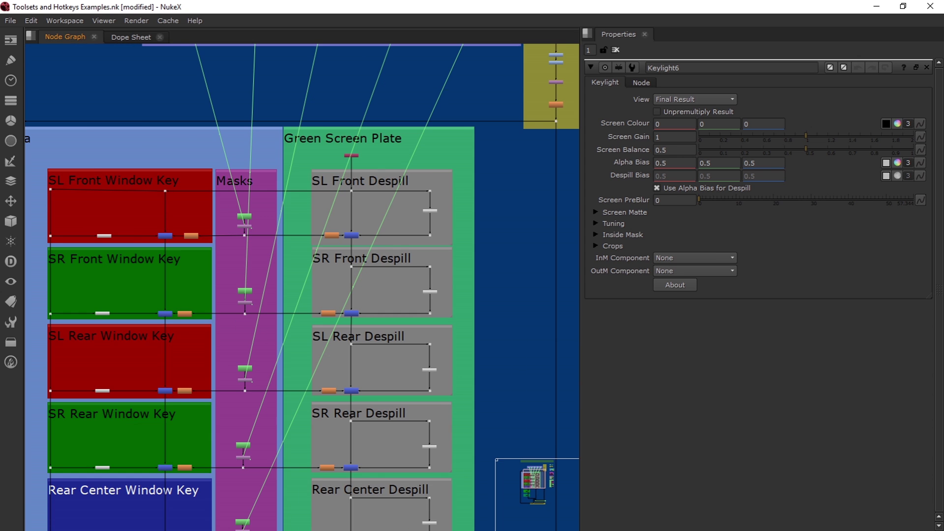
pyautogui.scroll(3, 229, 240)
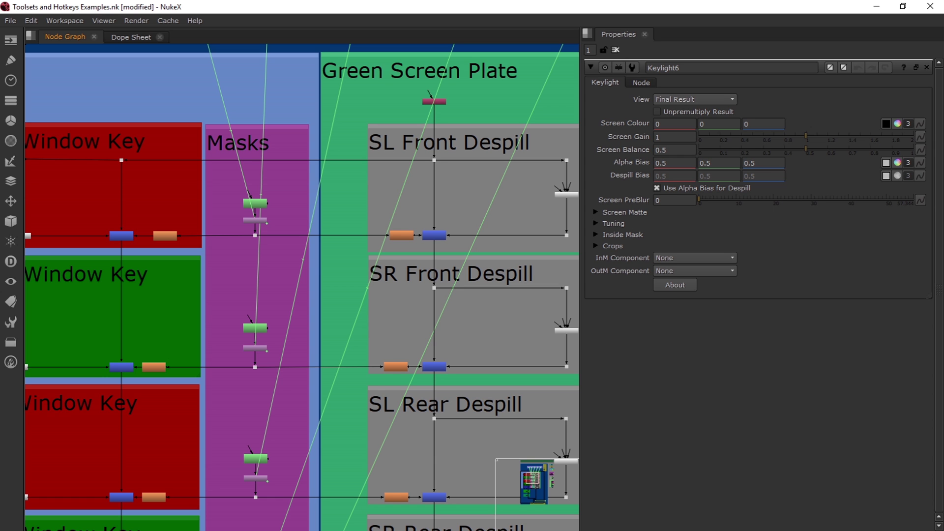
pyautogui.scroll(-3, 229, 176)
pyautogui.scroll(3, 132, 246)
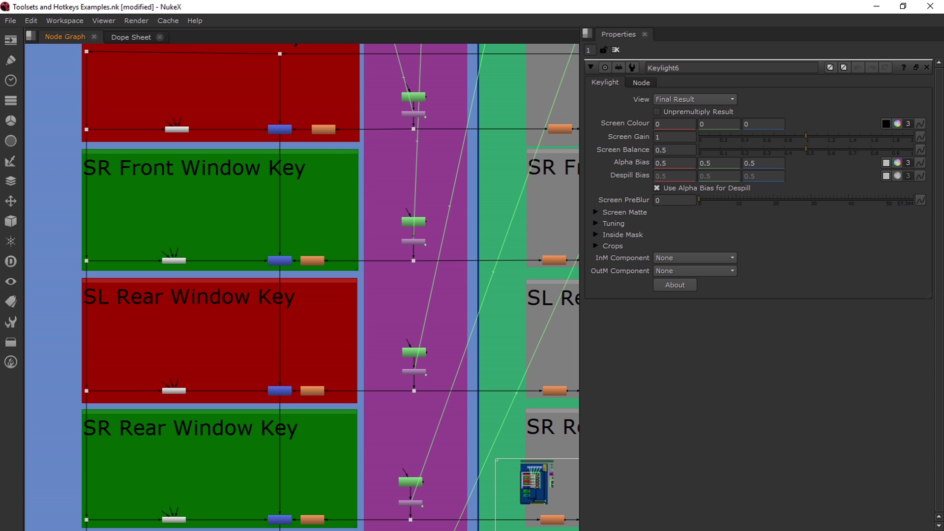
pyautogui.scroll(-2, 91, 89)
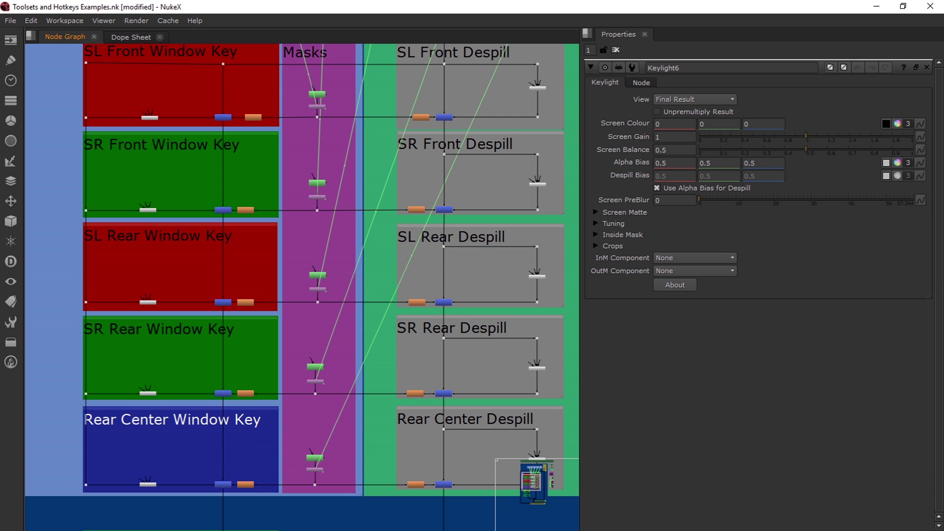
pyautogui.scroll(-6, 388, 169)
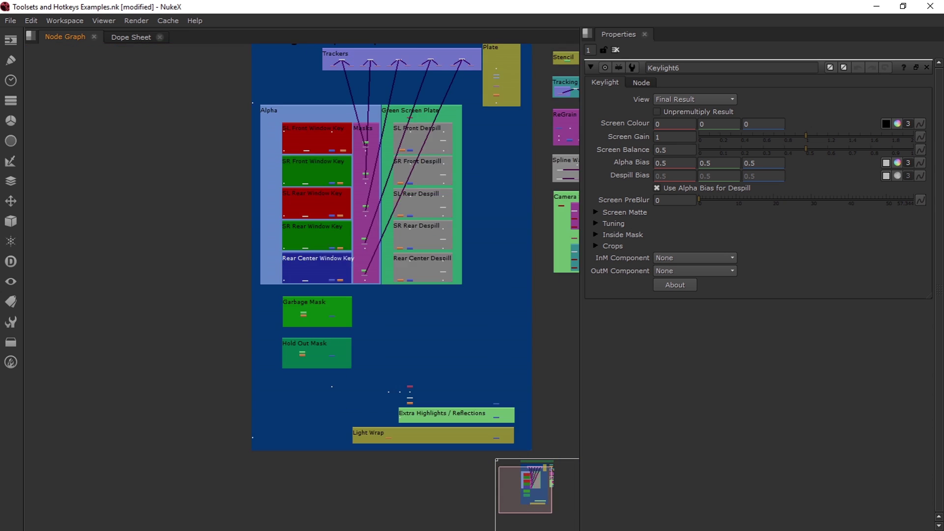
# - Insert a Keylight node into the pipe below Keymix10 of the Rear Center Despill group and name it Subtle_Despill
pyautogui.scroll(7, 418, 289)
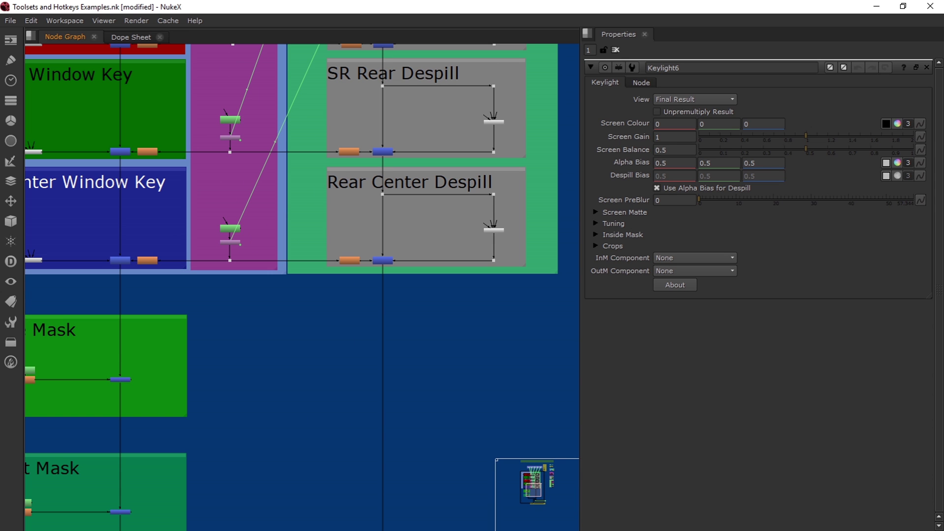
pyautogui.scroll(-5, 376, 391)
pyautogui.scroll(6, 387, 178)
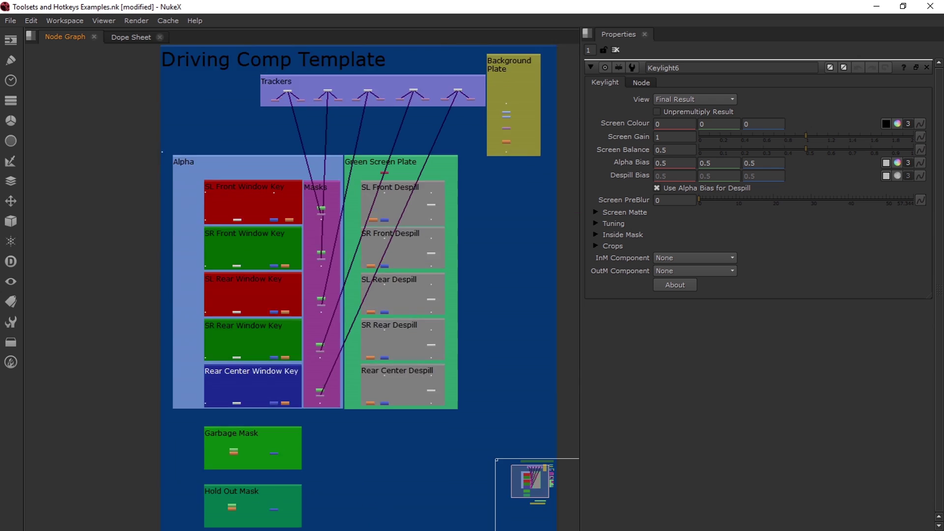
pyautogui.scroll(-5, 373, 295)
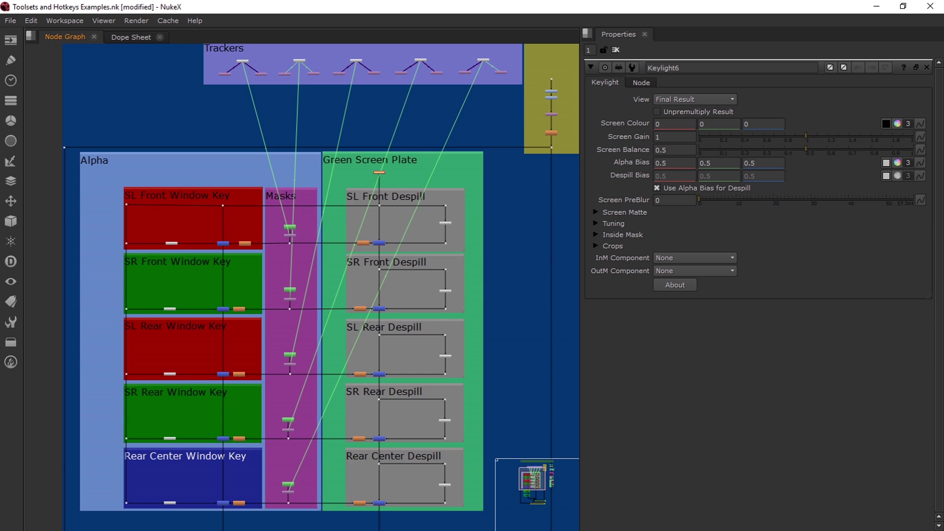
pyautogui.scroll(6, 373, 295)
pyautogui.scroll(1, 334, 354)
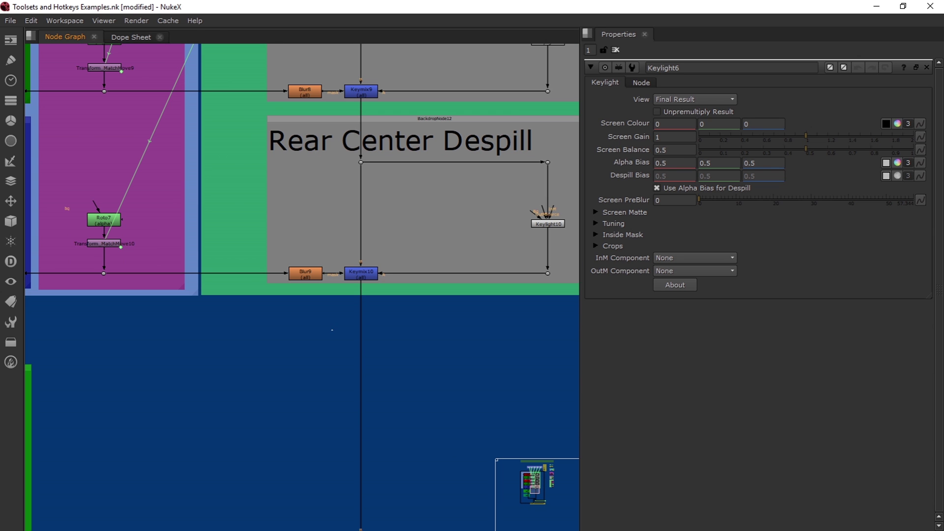
pyautogui.press('Tab')
pyautogui.write('keyli')
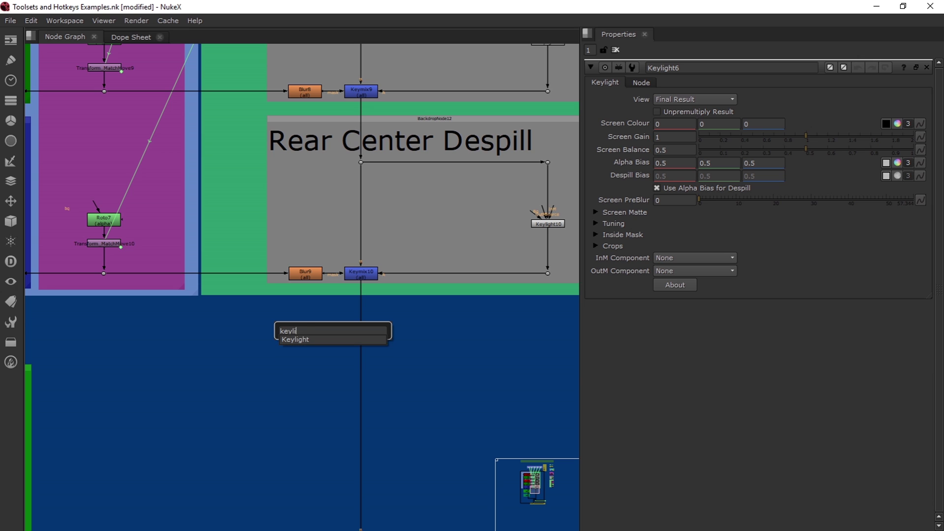
pyautogui.write('ght')
pyautogui.press('Return')
pyautogui.moveTo(331, 330); pyautogui.dragTo(360, 329)
pyautogui.write('nSubt')
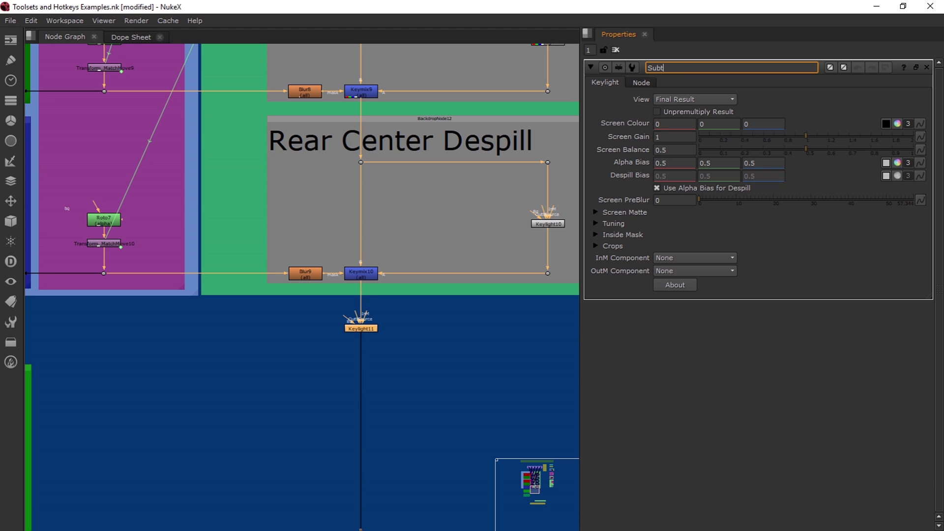
pyautogui.write('le_Despill')
pyautogui.press('Return')
pyautogui.press('f')
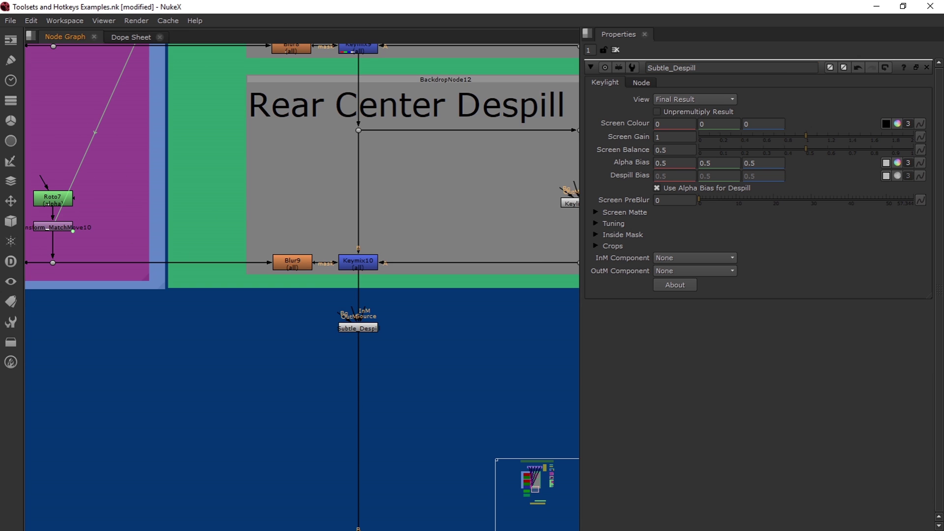
# - Delete the Subtle_Despill node from the pipe below the Rear Center Despill group
pyautogui.scroll(-4, 369, 329)
pyautogui.scroll(3, 366, 324)
pyautogui.click(364, 329)
pyautogui.press('Delete')
pyautogui.scroll(-8, 312, 296)
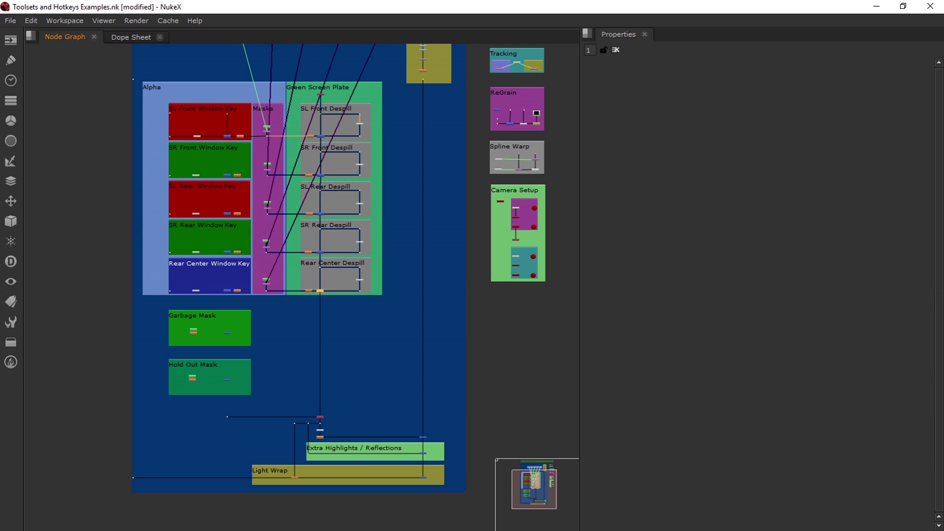
# - Examine the properties of the Roto8 and Blur12 nodes in the Garbage Mask group
pyautogui.scroll(3, 222, 341)
pyautogui.scroll(-5, 290, 307)
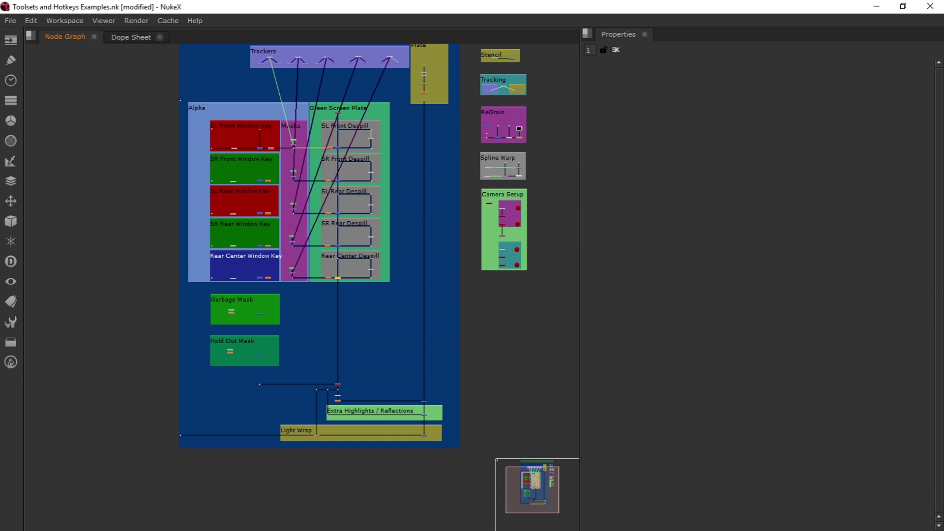
pyautogui.scroll(7, 248, 324)
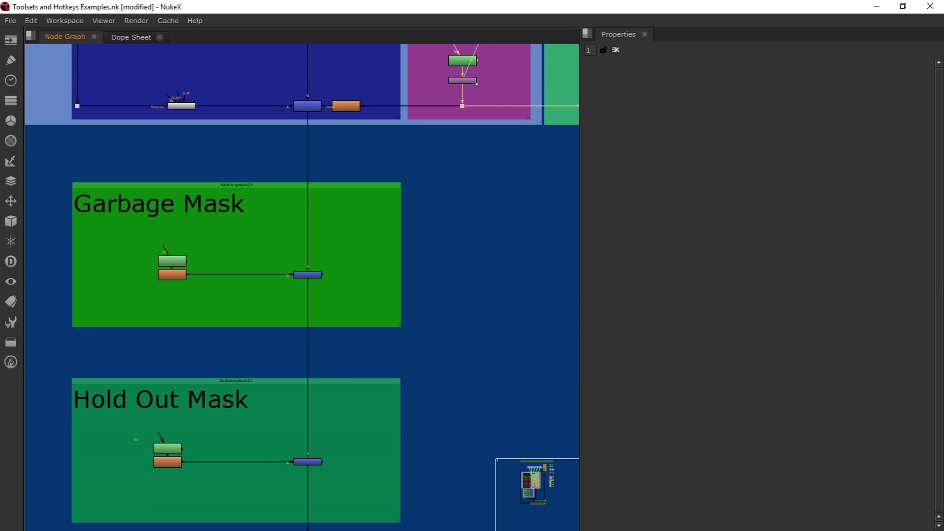
pyautogui.scroll(3, 174, 261)
pyautogui.click(172, 260)
pyautogui.doubleClick(172, 260)
pyautogui.scroll(-3, 211, 238)
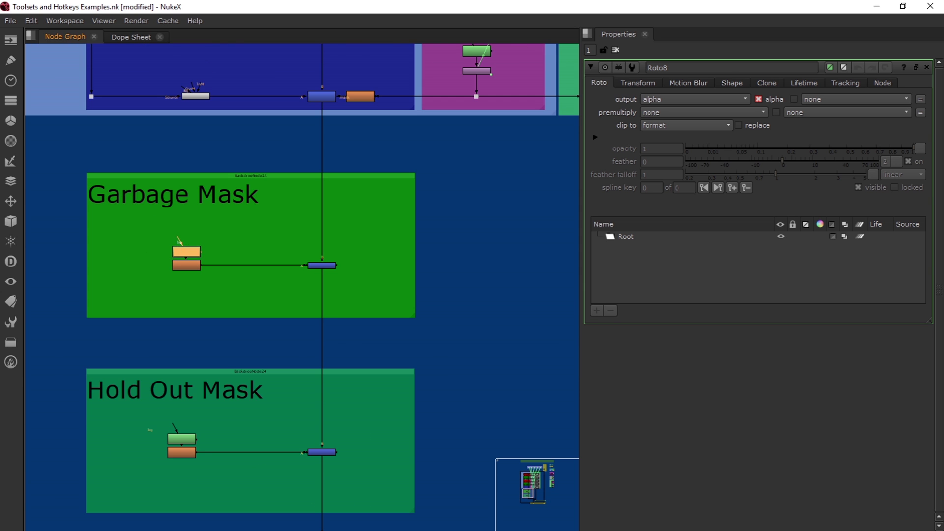
pyautogui.scroll(5, 327, 266)
pyautogui.scroll(-6, 273, 278)
pyautogui.scroll(3, 162, 278)
pyautogui.doubleClick(168, 274)
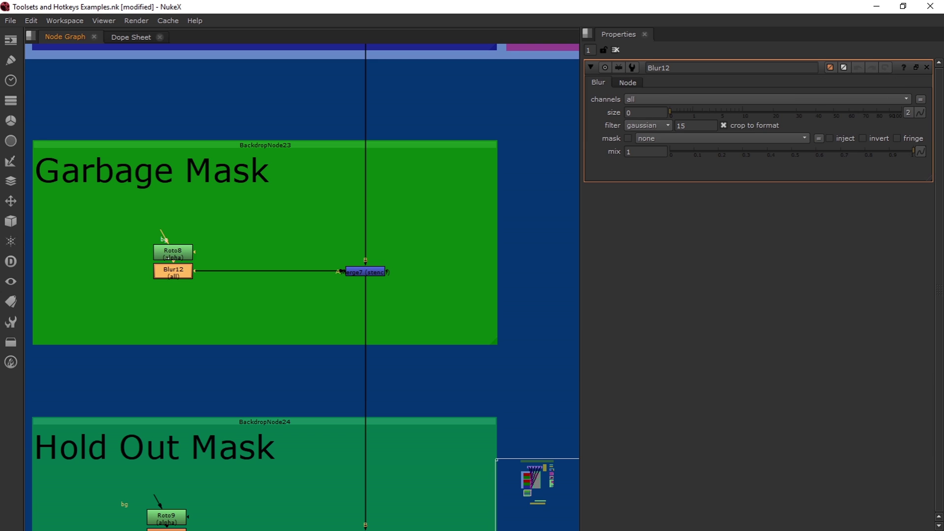
# - Examine the properties of the Roto9, Blur11 and Merge8 nodes in the Hold Out Mask group
pyautogui.scroll(-3, 212, 259)
pyautogui.scroll(5, 254, 440)
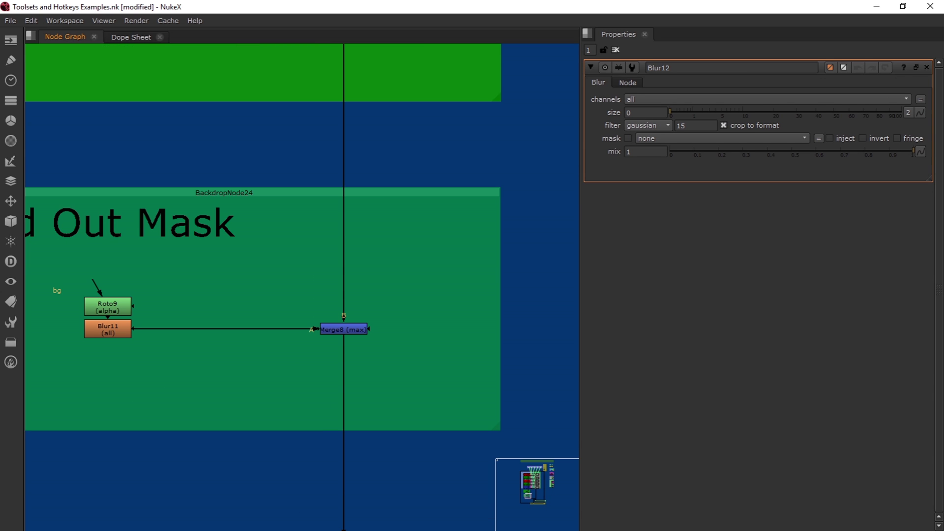
pyautogui.doubleClick(107, 305)
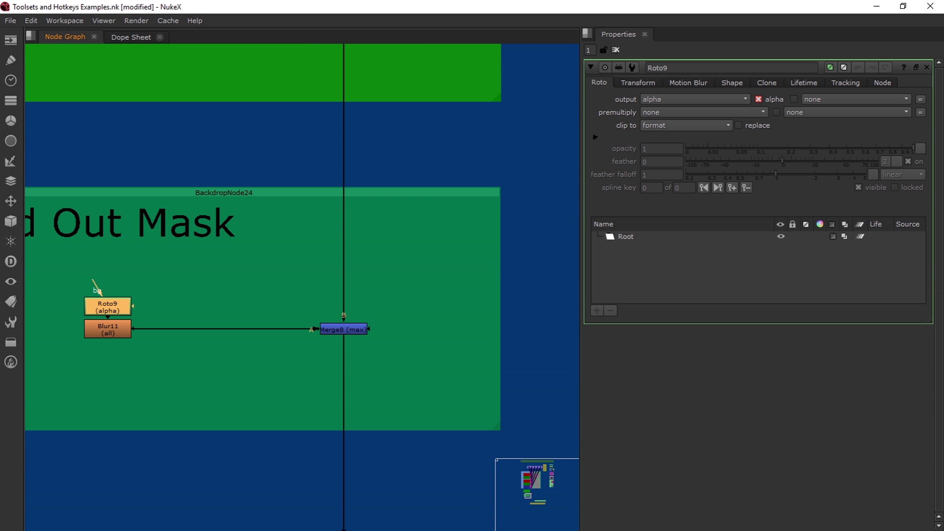
pyautogui.doubleClick(107, 329)
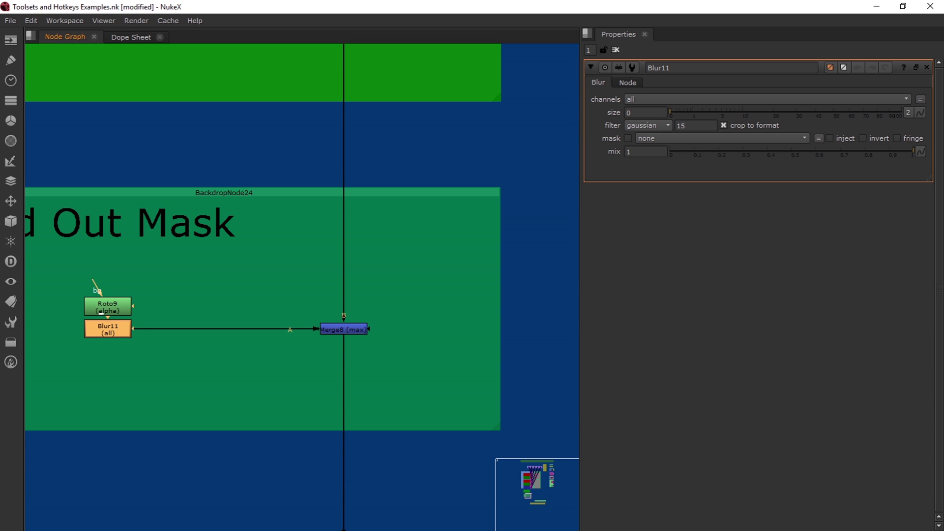
pyautogui.doubleClick(343, 329)
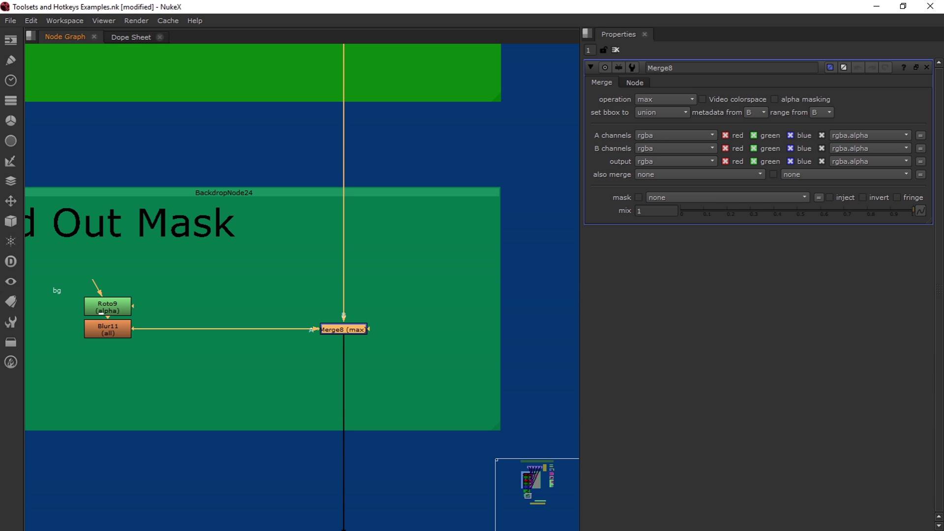
# - Examine the Copy1 node's connections below the mask groups and the properties of the EdgeBlur1 node
pyautogui.scroll(-12, 326, 311)
pyautogui.scroll(5, 519, 345)
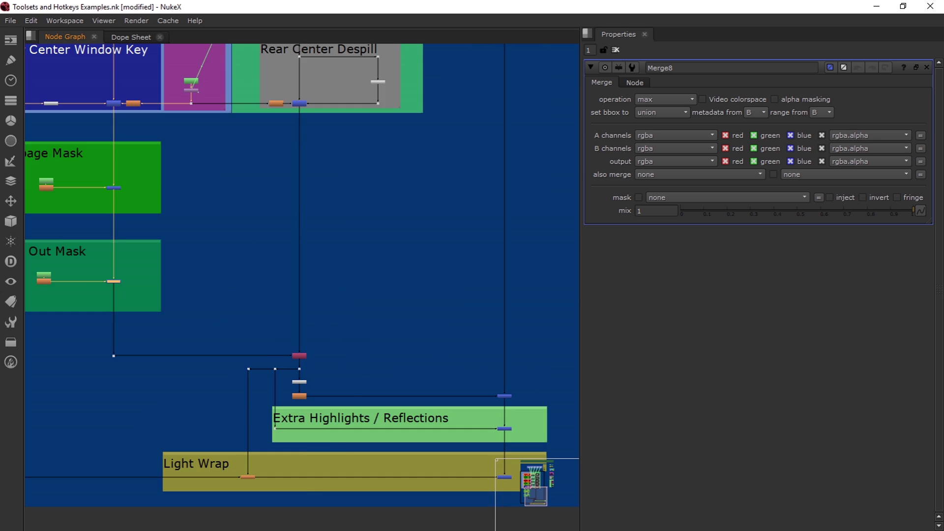
pyautogui.scroll(6, 290, 361)
pyautogui.click(303, 346)
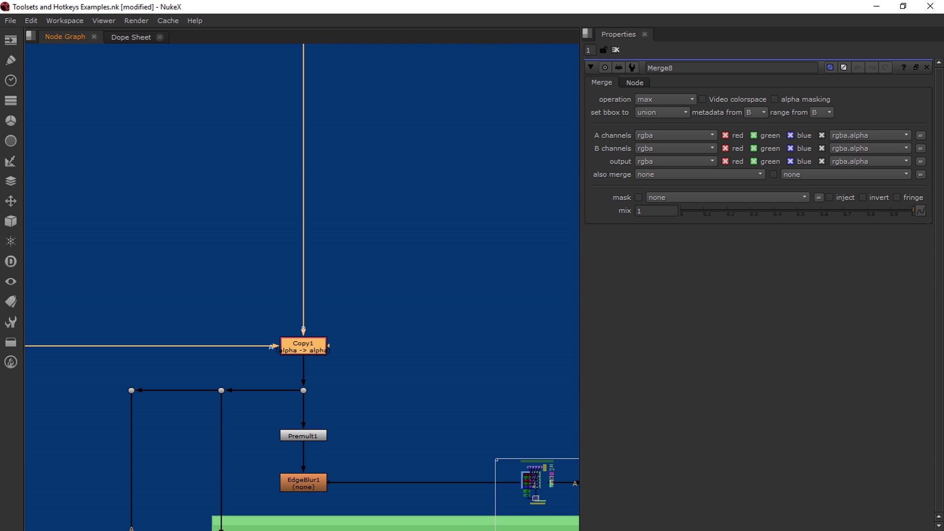
pyautogui.scroll(-6, 296, 173)
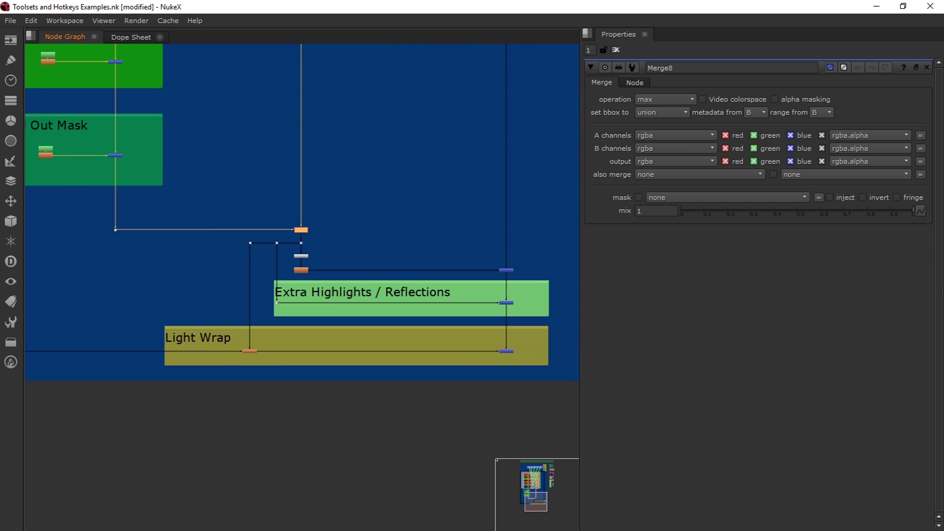
pyautogui.scroll(3, 449, 237)
pyautogui.scroll(3, 159, 245)
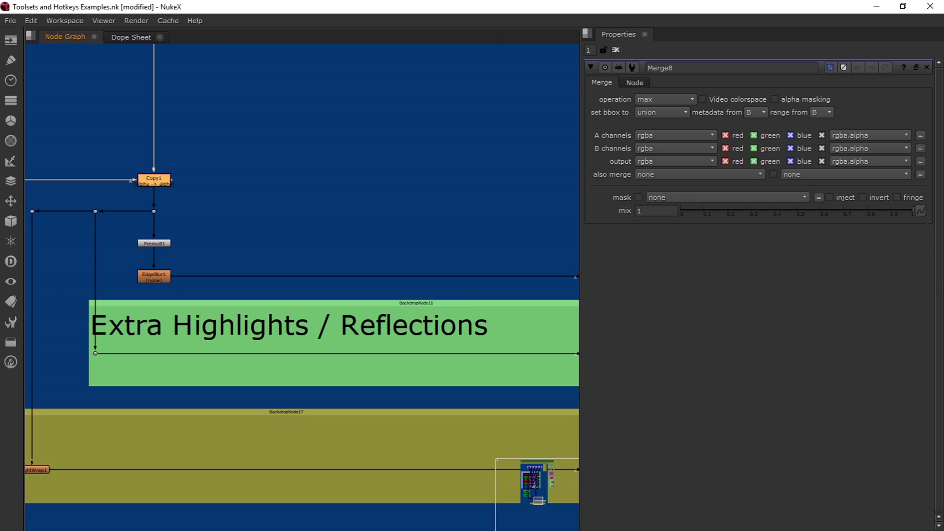
pyautogui.click(152, 283)
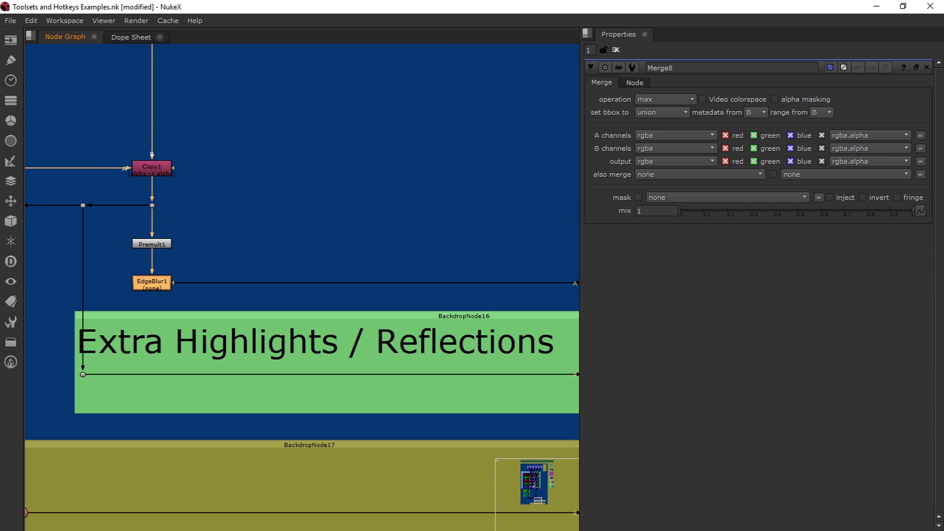
pyautogui.doubleClick(152, 283)
# - Examine the merge nodes that bring the keyed plate and the Extra Highlights / Reflections branch over the background
pyautogui.scroll(-7, 147, 258)
pyautogui.scroll(4, 370, 258)
pyautogui.scroll(4, 294, 278)
pyautogui.click(322, 249)
pyautogui.click(322, 358)
pyautogui.scroll(-9, 442, 253)
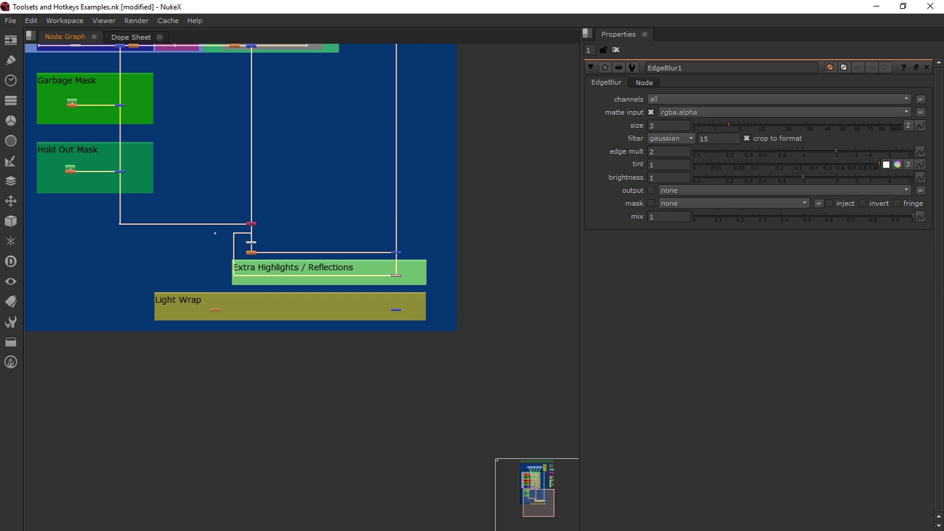
# - Trace the connections of the LightWrap1 node in the Light Wrap group and examine its properties
pyautogui.scroll(5, 173, 306)
pyautogui.click(293, 316)
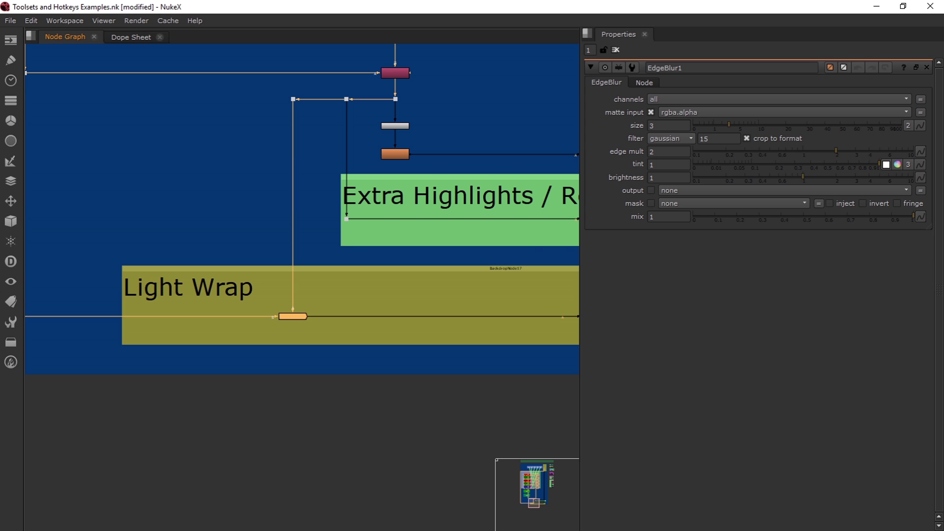
pyautogui.scroll(-10, 336, 279)
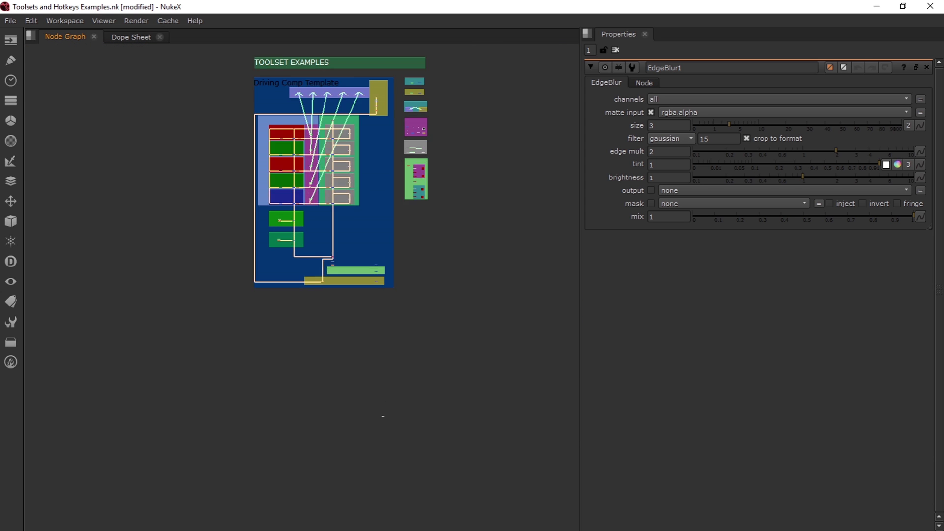
pyautogui.scroll(2, 321, 245)
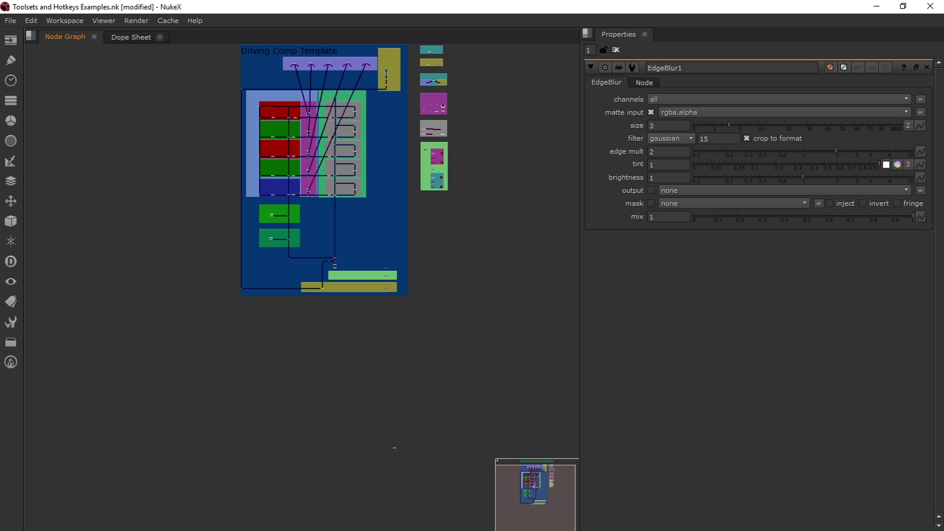
pyautogui.scroll(12, 399, 293)
pyautogui.scroll(-4, 34, 250)
pyautogui.scroll(5, 30, 256)
pyautogui.moveTo(37, 259); pyautogui.dragTo(38, 262)
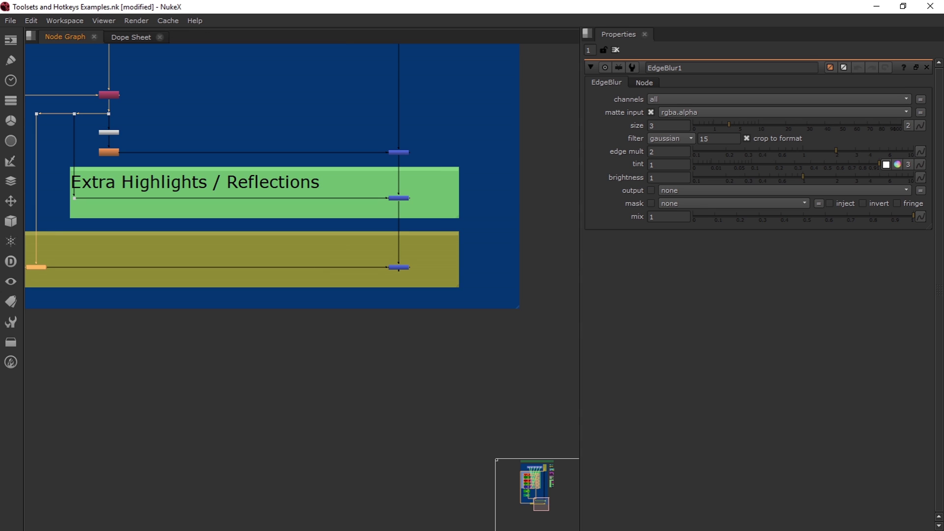
pyautogui.doubleClick(36, 267)
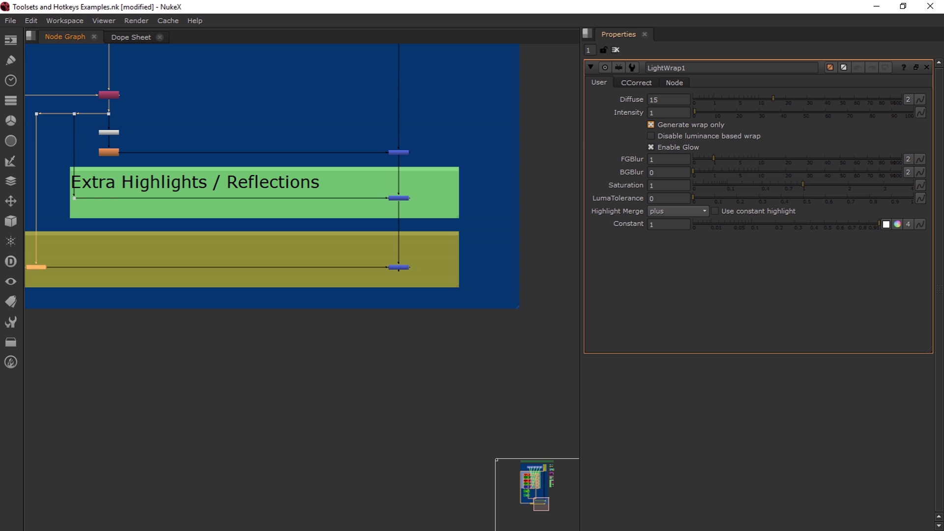
# - Save all nodes of the driving comp setup as a root-level toolset named Driving Comp Template and clear the selection
pyautogui.scroll(5, 378, 318)
pyautogui.scroll(-10, 397, 353)
pyautogui.scroll(6, 385, 223)
pyautogui.scroll(-1, 385, 223)
pyautogui.scroll(1, 386, 223)
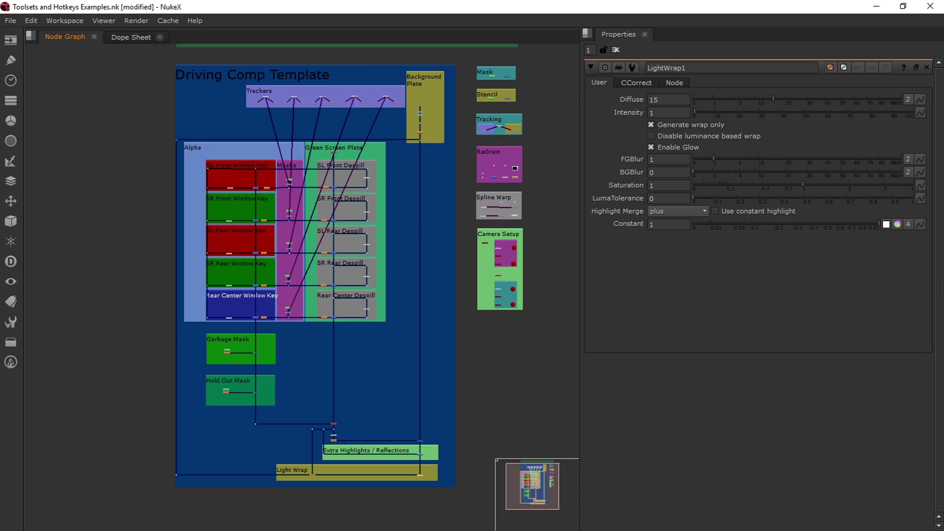
pyautogui.moveTo(140, 57); pyautogui.dragTo(488, 514)
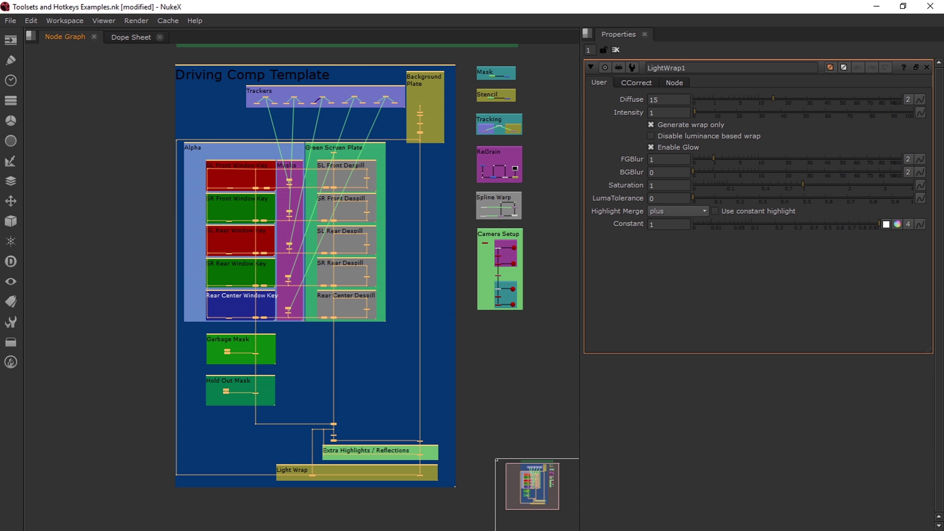
pyautogui.click(10, 322)
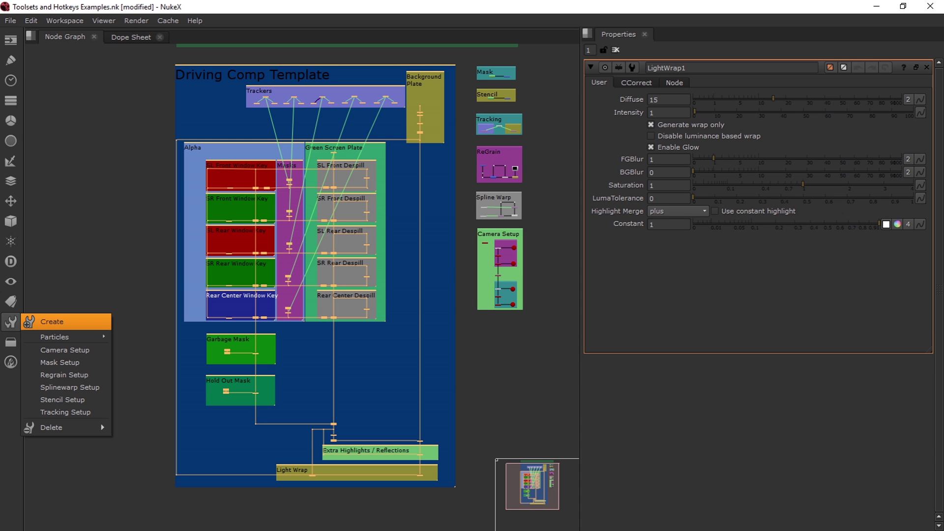
pyautogui.click(54, 321)
pyautogui.click(498, 265)
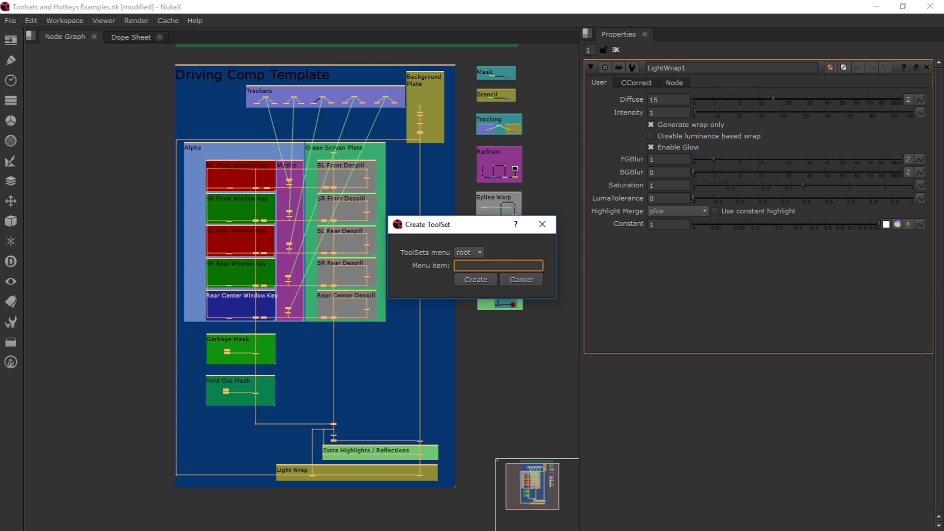
pyautogui.write('Drivi')
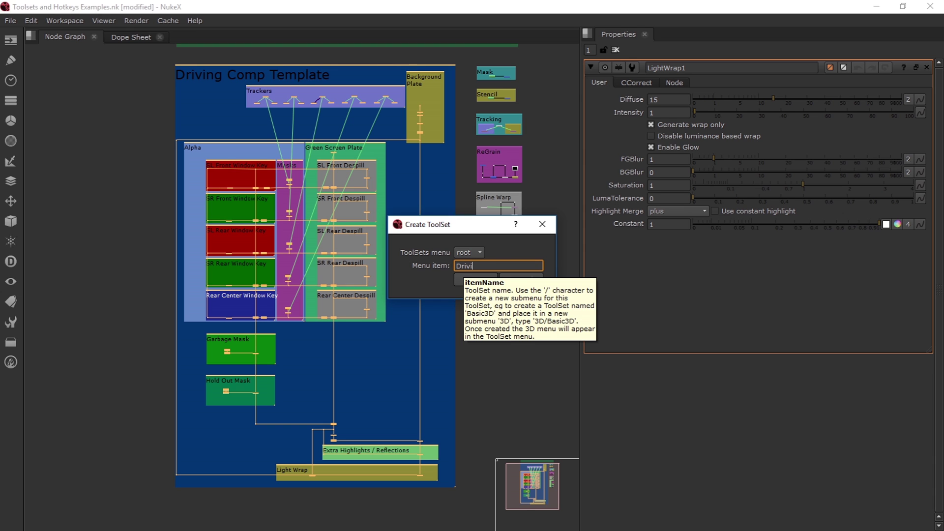
pyautogui.write('ng Comp Template')
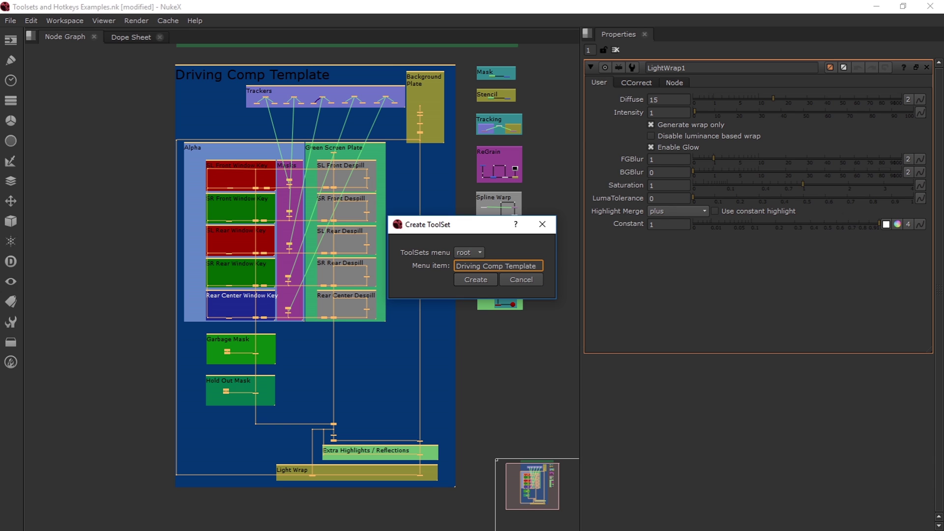
pyautogui.press('Return')
pyautogui.click(470, 347)
pyautogui.scroll(-7, 439, 348)
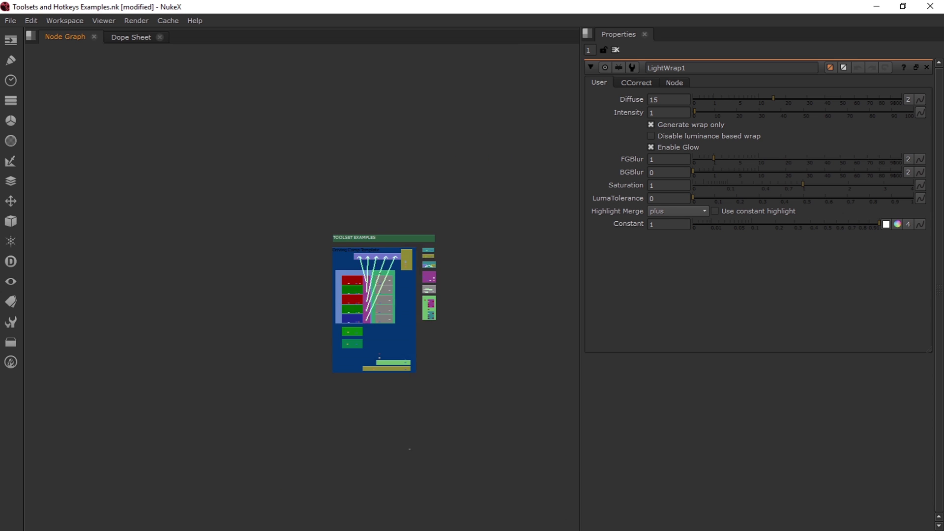
pyautogui.scroll(5, 410, 448)
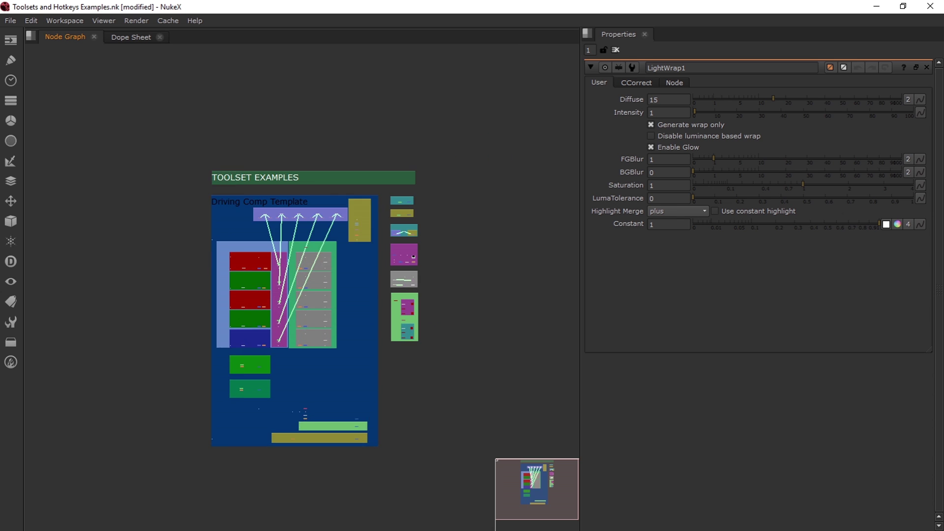
# - Insert the Driving Comp Template toolset into the empty area beside the example setups by searching for "driving com"
pyautogui.scroll(-5, 330, 329)
pyautogui.scroll(7, 467, 325)
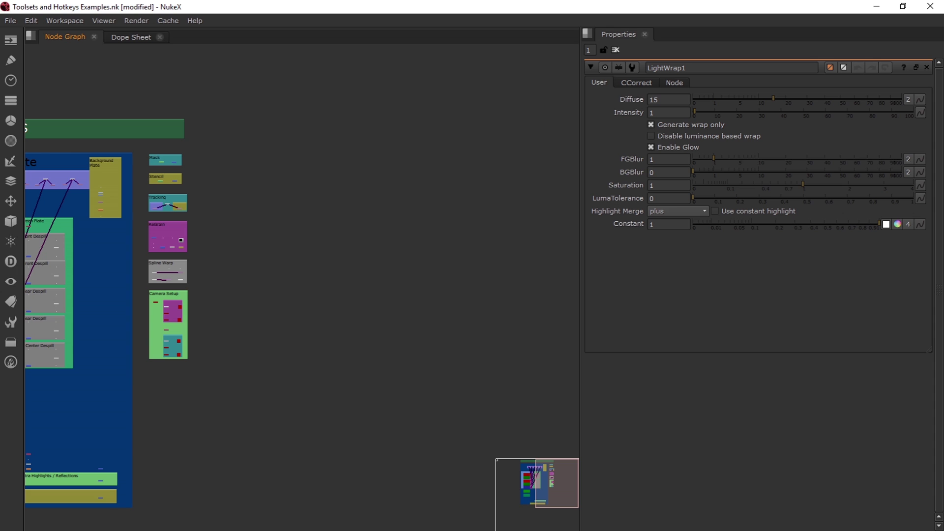
pyautogui.press('Tab')
pyautogui.write('driv')
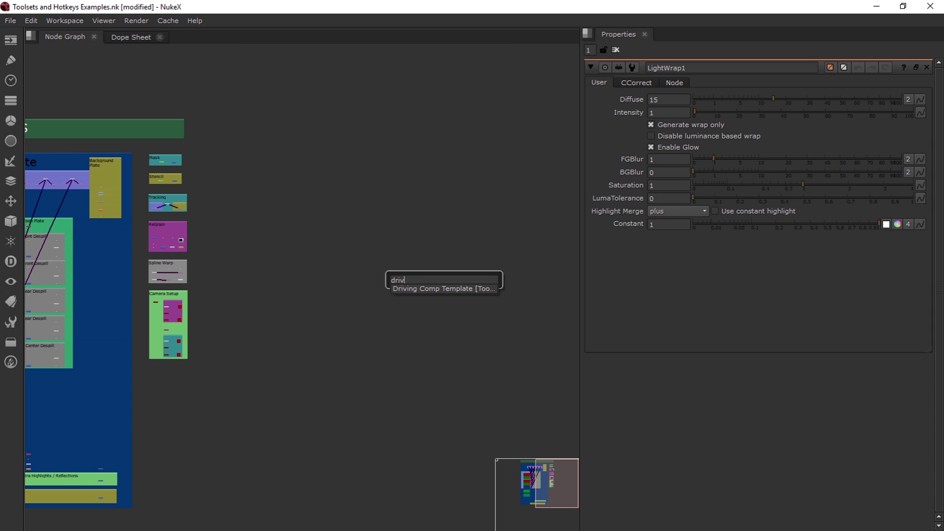
pyautogui.write('ing com')
pyautogui.press('Down')
pyautogui.press('Return')
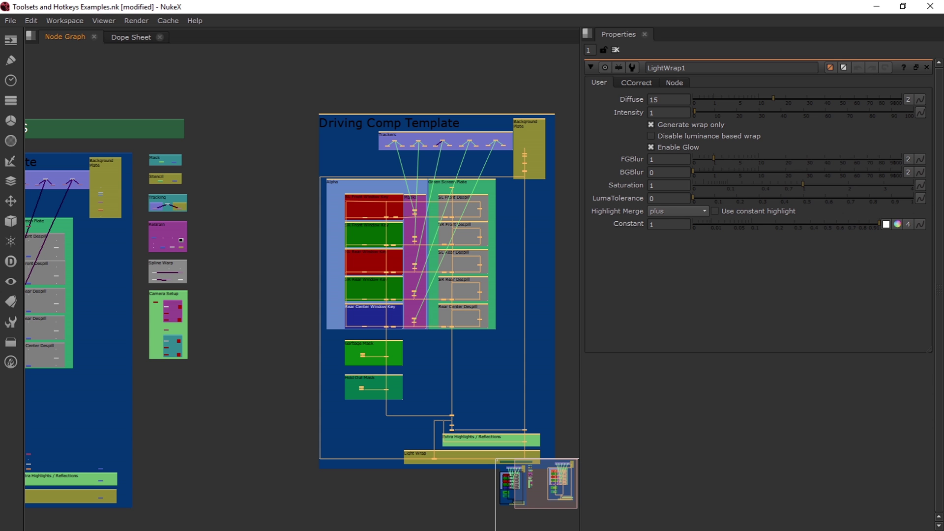
pyautogui.scroll(-3, 403, 176)
pyautogui.moveTo(403, 176); pyautogui.dragTo(242, 146, button='middle')
pyautogui.scroll(4, 242, 146)
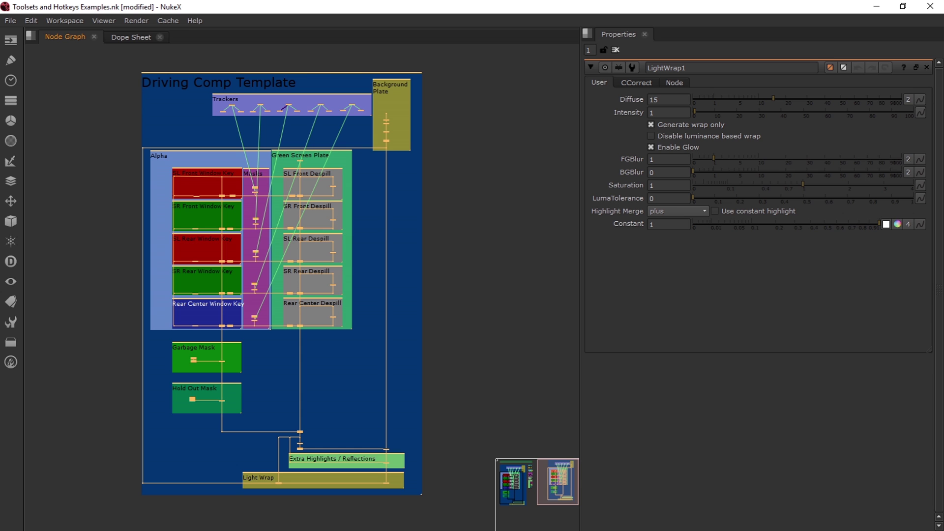
# - Delete the newly inserted copy of the Driving Comp Template from the node graph
pyautogui.scroll(-4, 364, 305)
pyautogui.scroll(3, 201, 302)
pyautogui.scroll(-2, 283, 250)
pyautogui.moveTo(222, 114); pyautogui.dragTo(381, 325)
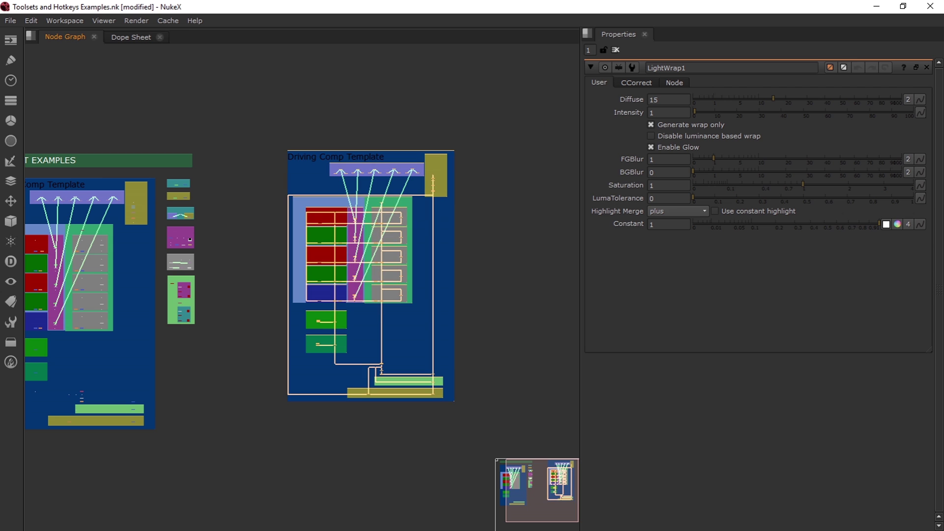
pyautogui.press('Delete')
pyautogui.press('Return')
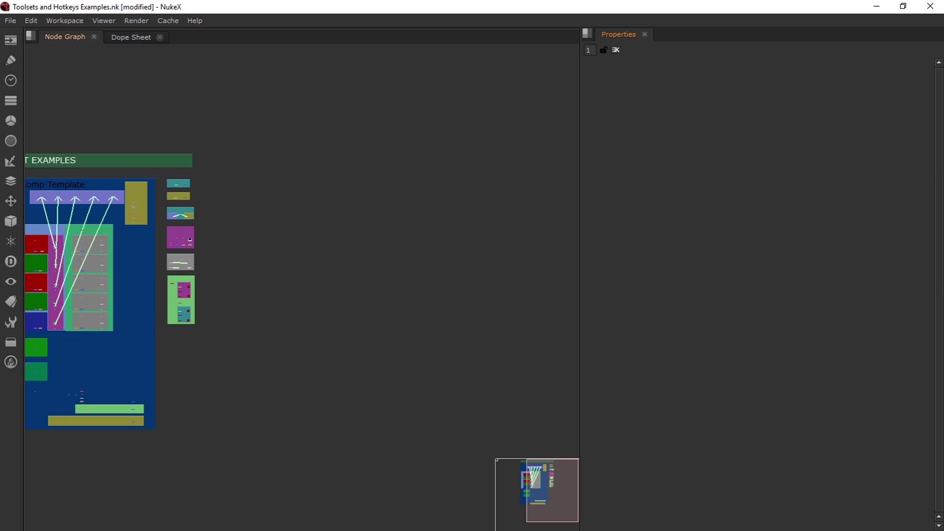
pyautogui.scroll(-7, 256, 213)
pyautogui.scroll(5, 129, 234)
pyautogui.moveTo(154, 96); pyautogui.dragTo(468, 388)
pyautogui.press('f')
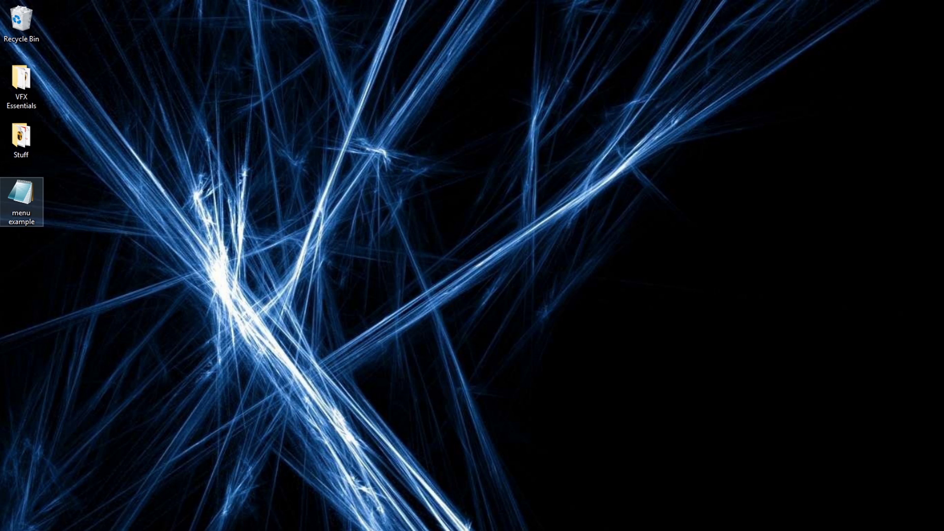
# - Open the menu example file from the desktop in Notepad and examine the toolset path and hotkey in its addCommand line
pyautogui.doubleClick(21, 199)
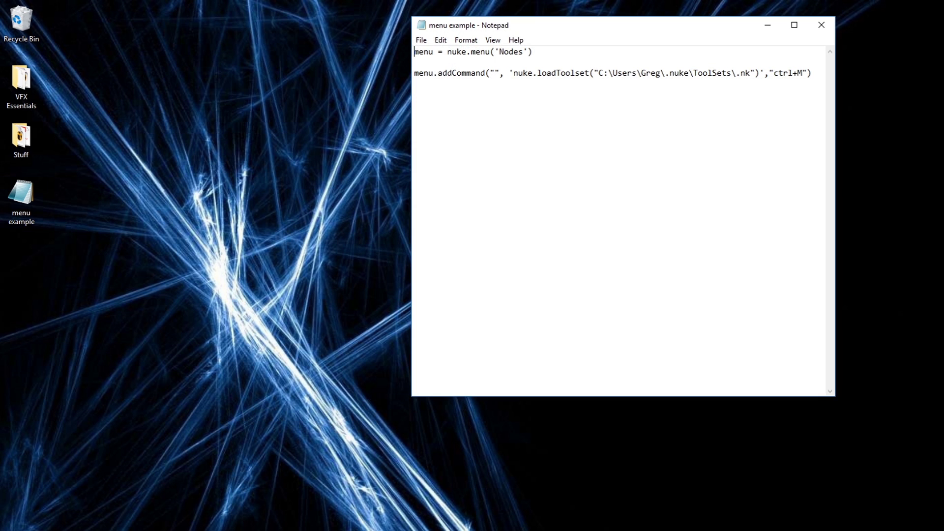
pyautogui.moveTo(526, 25); pyautogui.dragTo(501, 20)
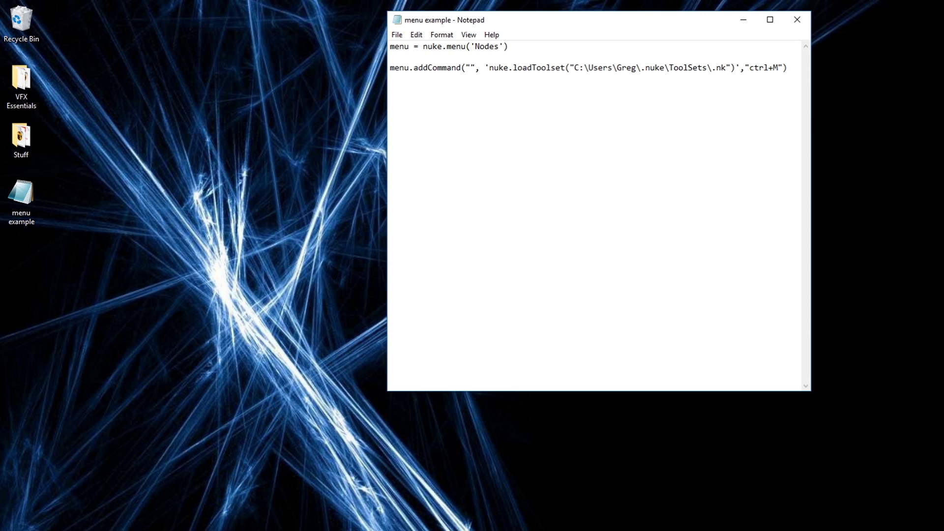
pyautogui.moveTo(573, 67); pyautogui.dragTo(778, 67)
pyautogui.click(390, 99)
# - Switch to File Explorer and open the .nuke folder inside the user's home folder on the C: drive
pyautogui.press('super')
pyautogui.click(69, 520)
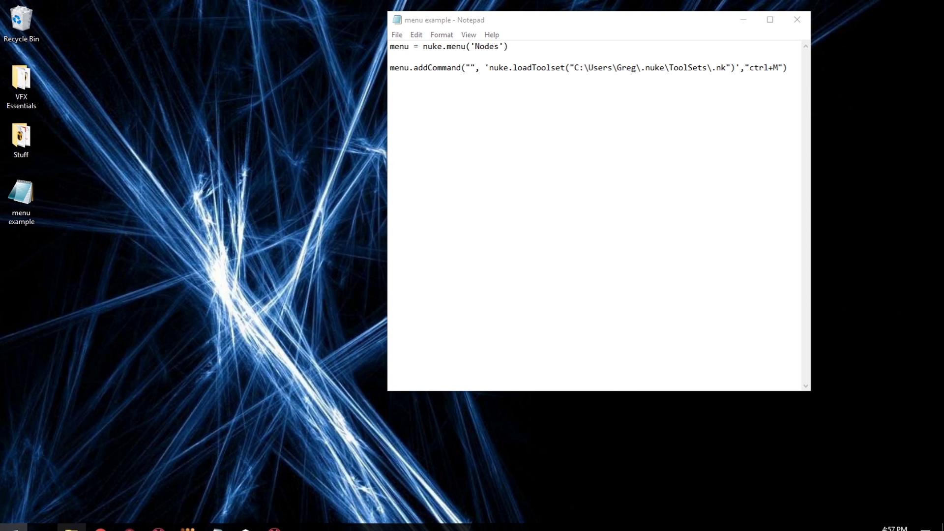
pyautogui.click(117, 402)
pyautogui.doubleClick(236, 367)
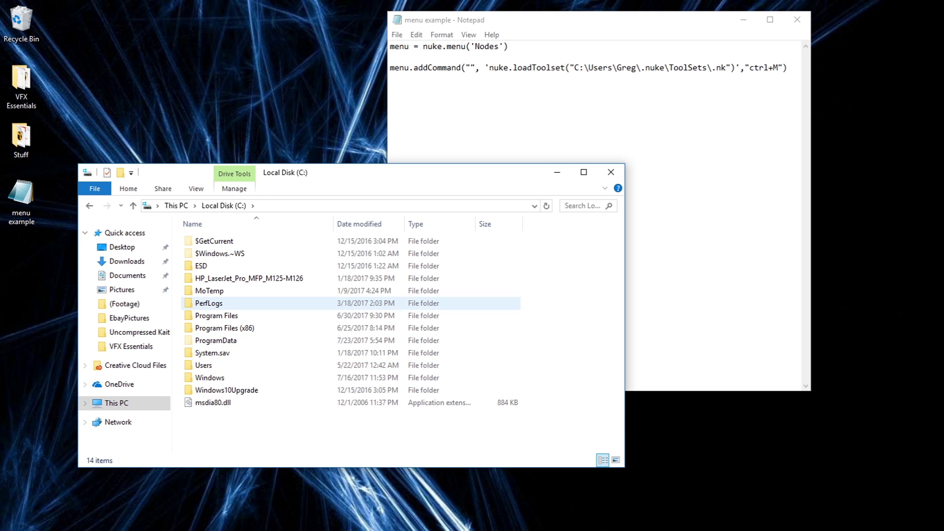
pyautogui.doubleClick(236, 365)
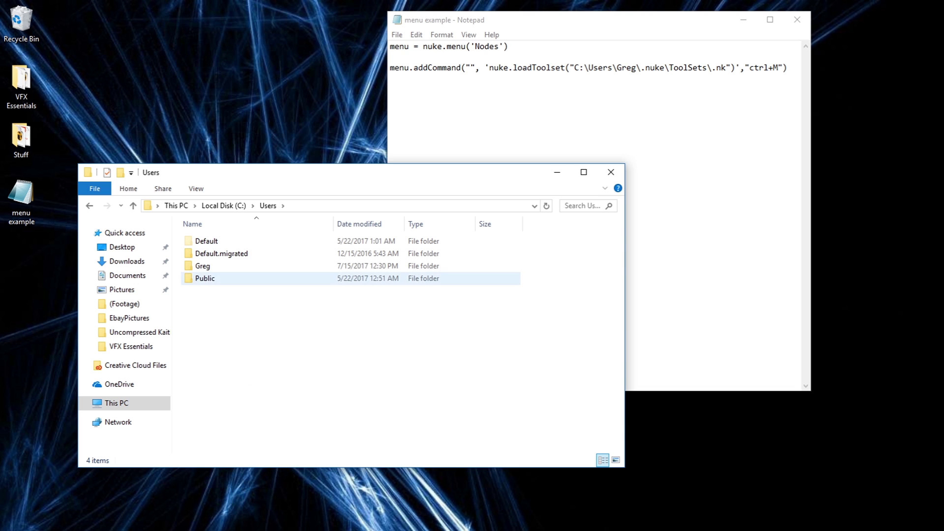
pyautogui.doubleClick(236, 265)
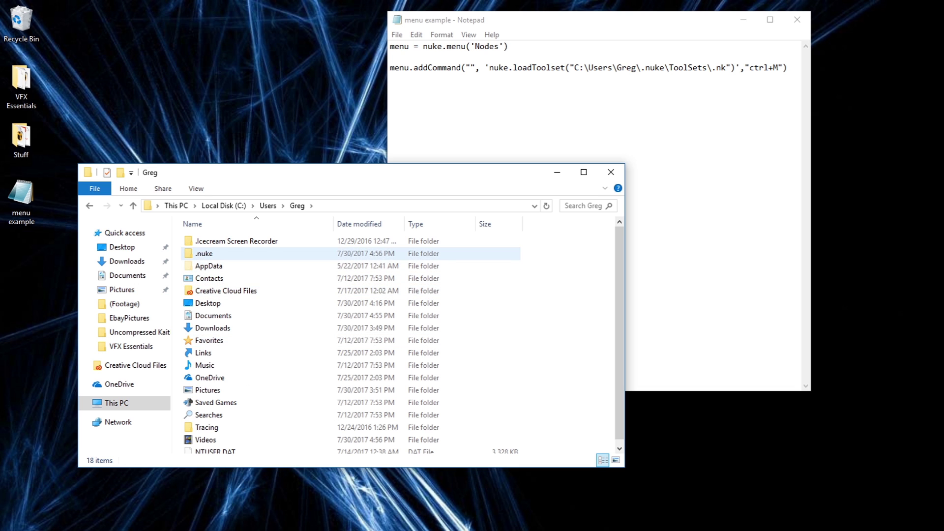
pyautogui.doubleClick(236, 254)
pyautogui.moveTo(294, 172); pyautogui.dragTo(276, 167)
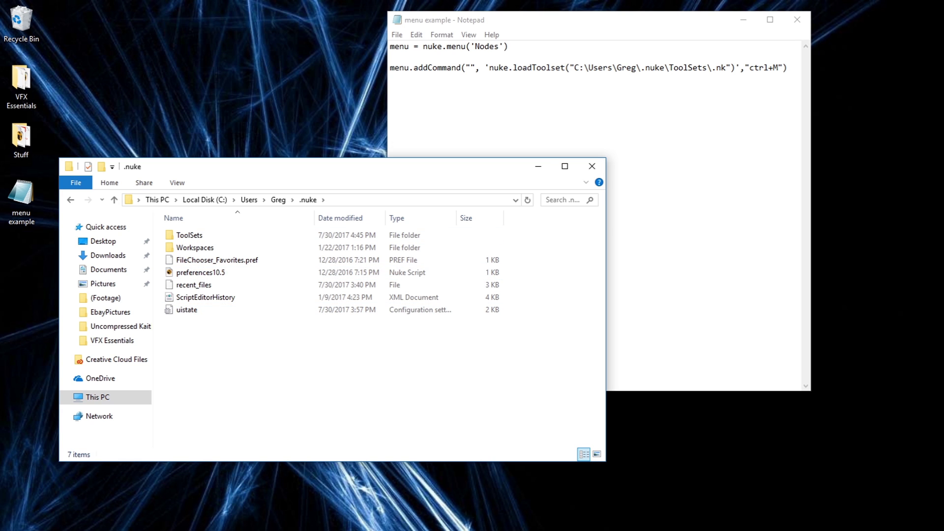
# - Create a new text document named menu1 in the .nuke folder
pyautogui.rightClick(218, 345)
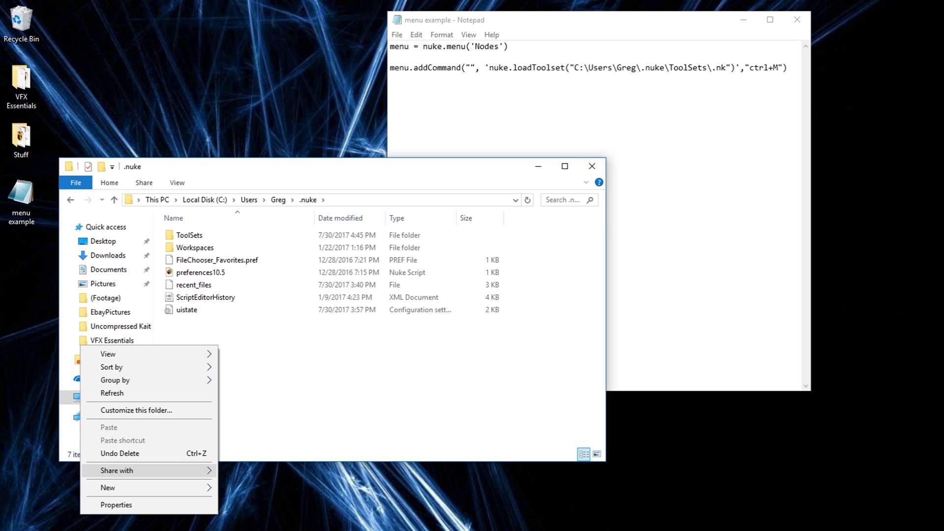
pyautogui.moveTo(167, 488)
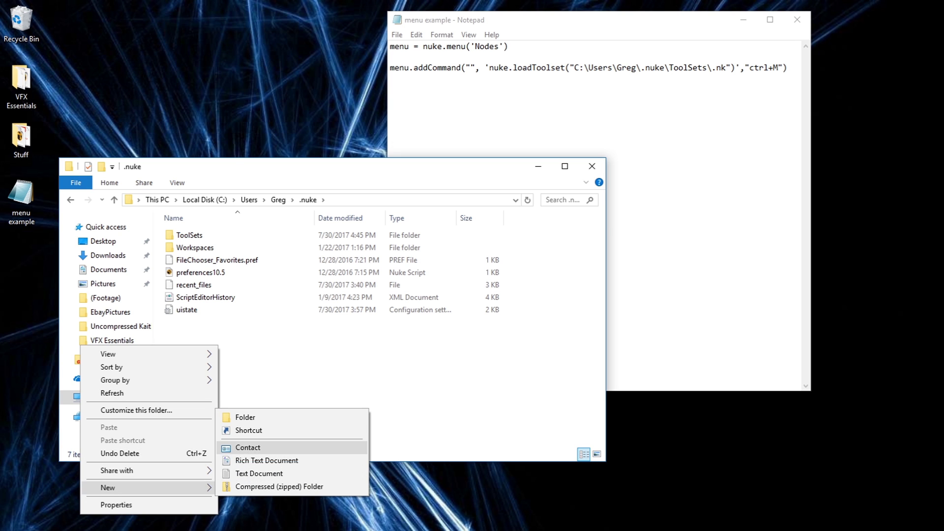
pyautogui.press('Down')
pyautogui.press('Return')
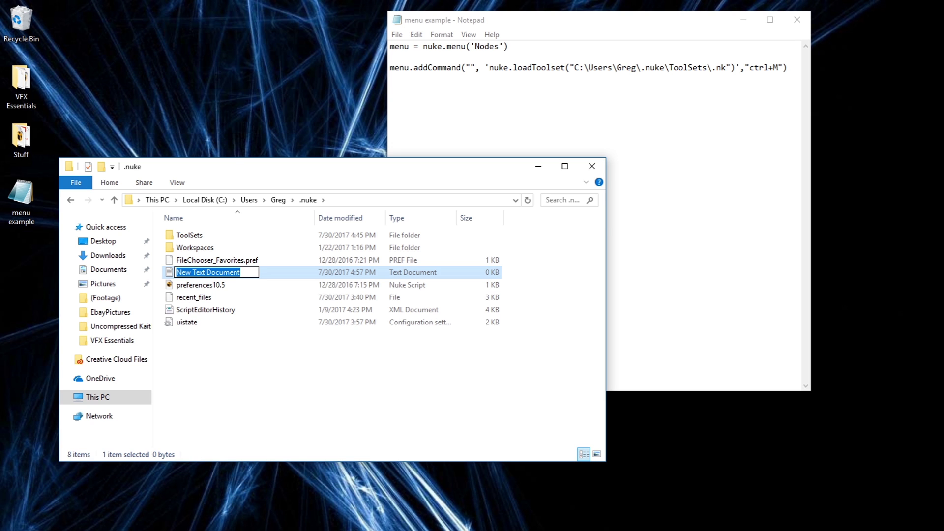
pyautogui.write('m')
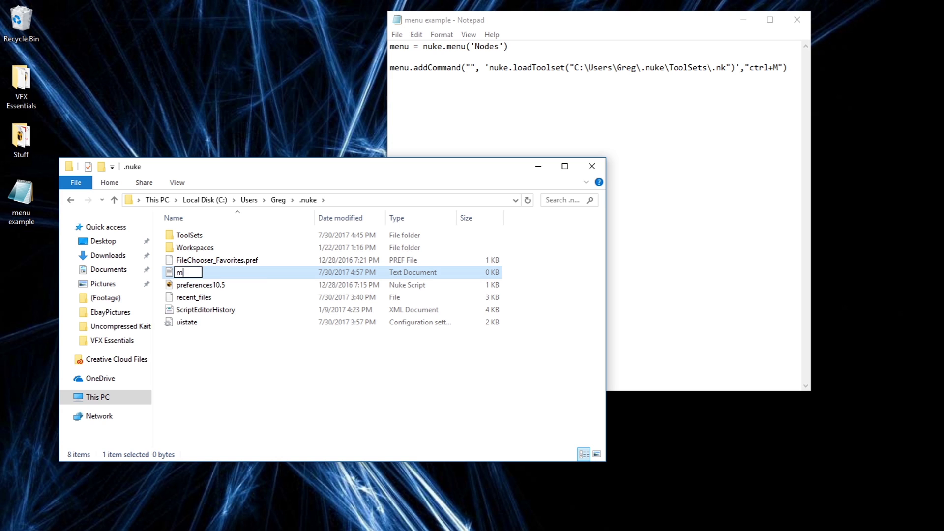
pyautogui.write('enu1')
pyautogui.click(305, 368)
pyautogui.moveTo(295, 167); pyautogui.dragTo(305, 172)
# - Open menu1 in Notepad and save it in the .nuke folder as menu.py with the file type All Files
pyautogui.doubleClick(197, 277)
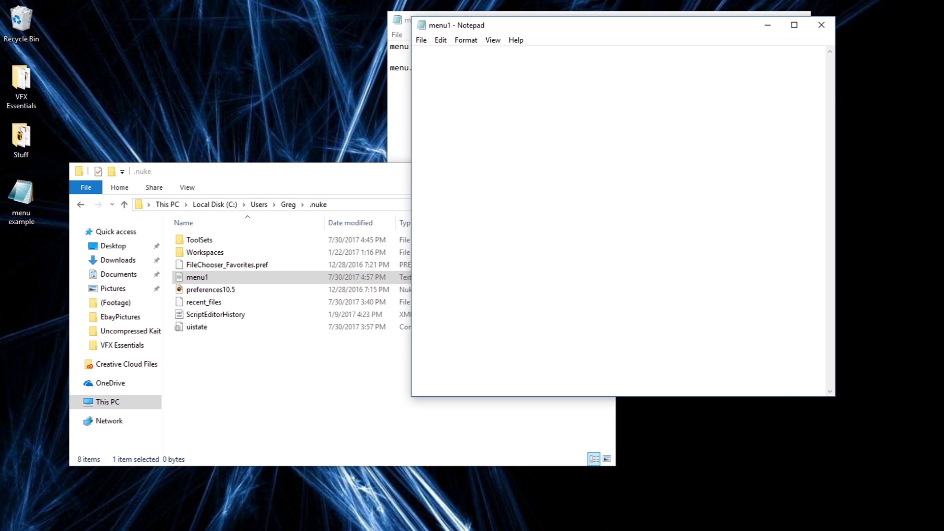
pyautogui.moveTo(511, 26); pyautogui.dragTo(384, 154)
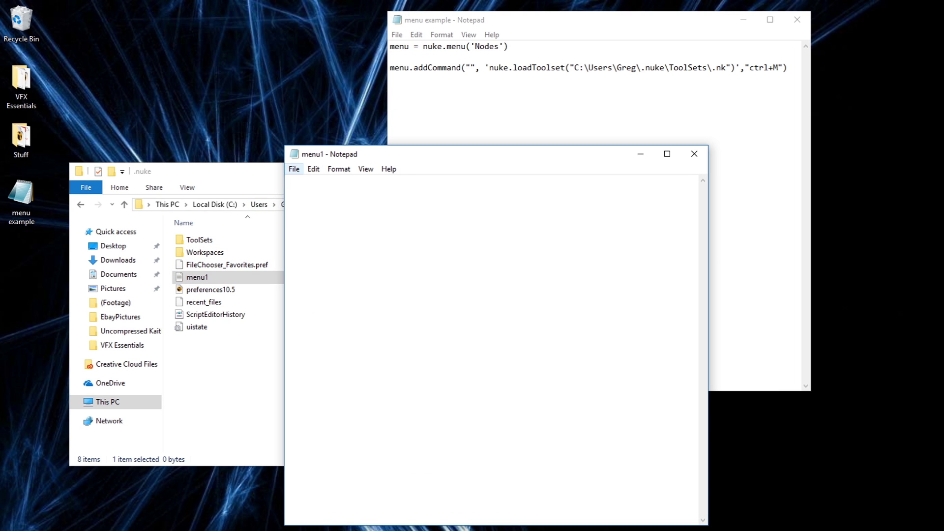
pyautogui.click(294, 169)
pyautogui.click(224, 221)
pyautogui.press('End')
pyautogui.hotkey('shift', 'Left')
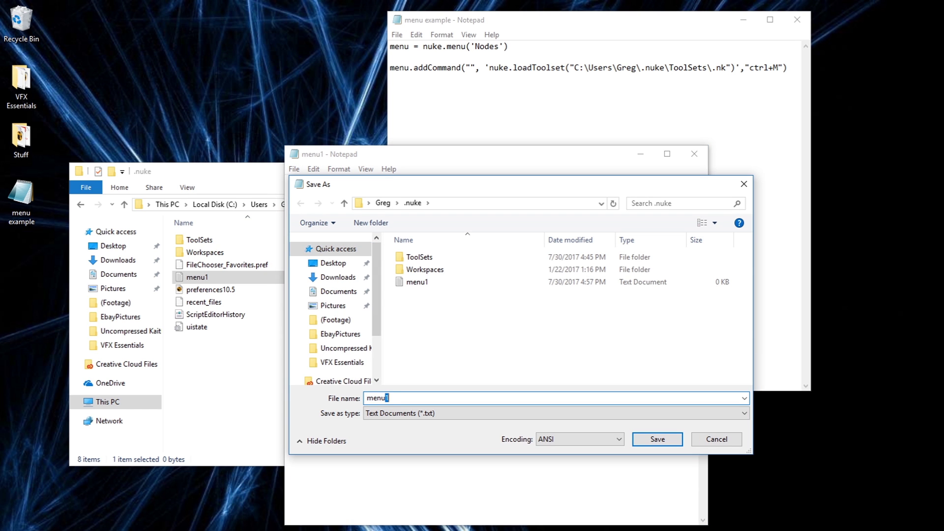
pyautogui.press('BackSpace')
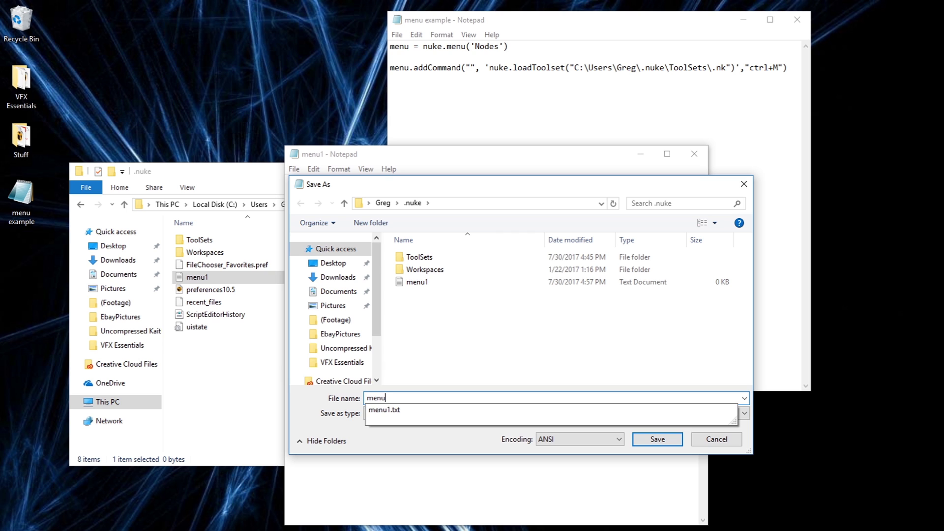
pyautogui.write('.py')
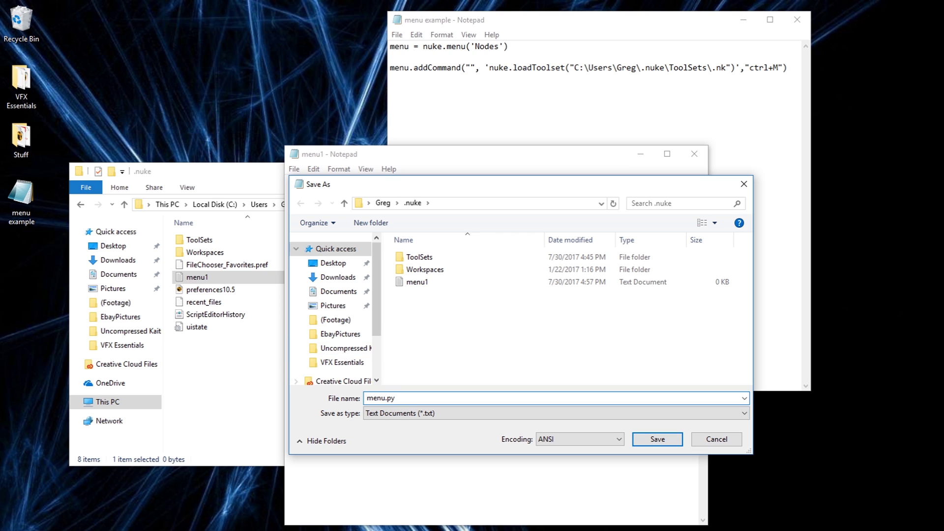
pyautogui.click(491, 414)
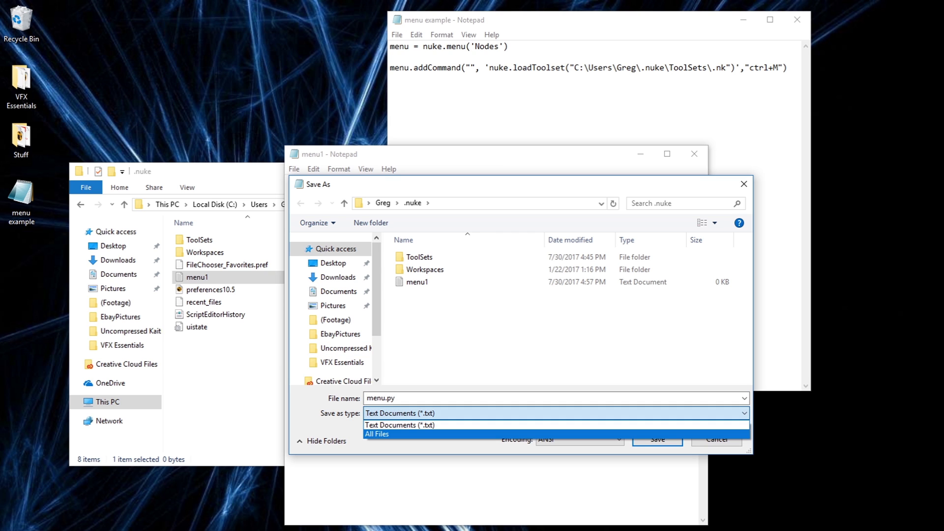
pyautogui.press('Return')
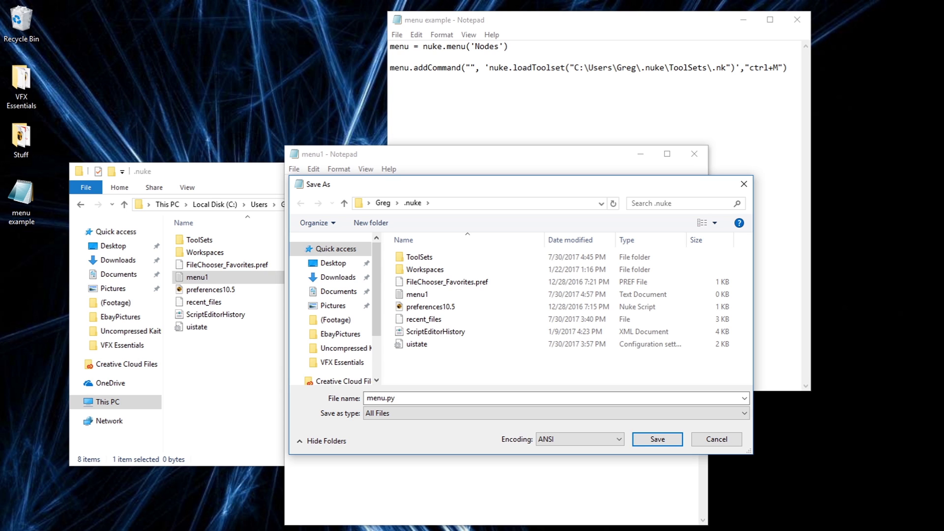
pyautogui.press('Return')
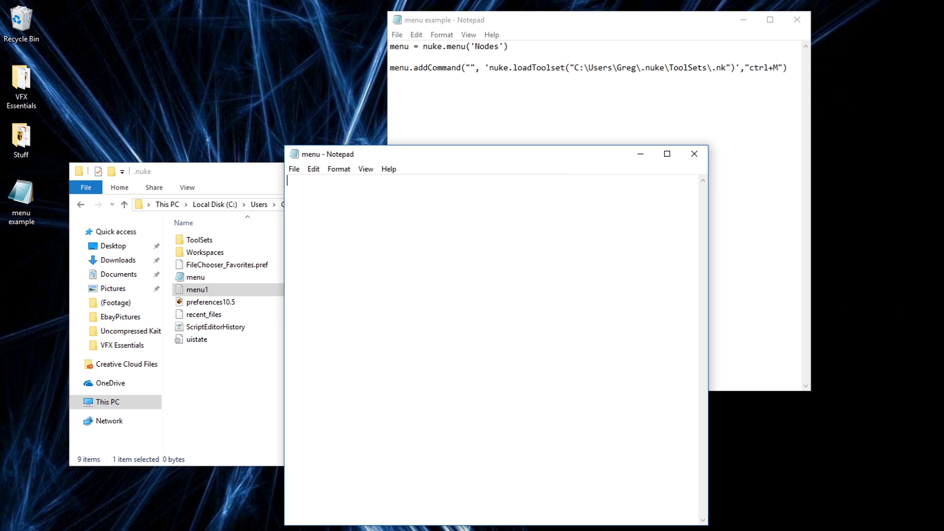
# - Delete the leftover menu1 text document from the .nuke folder
pyautogui.click(231, 375)
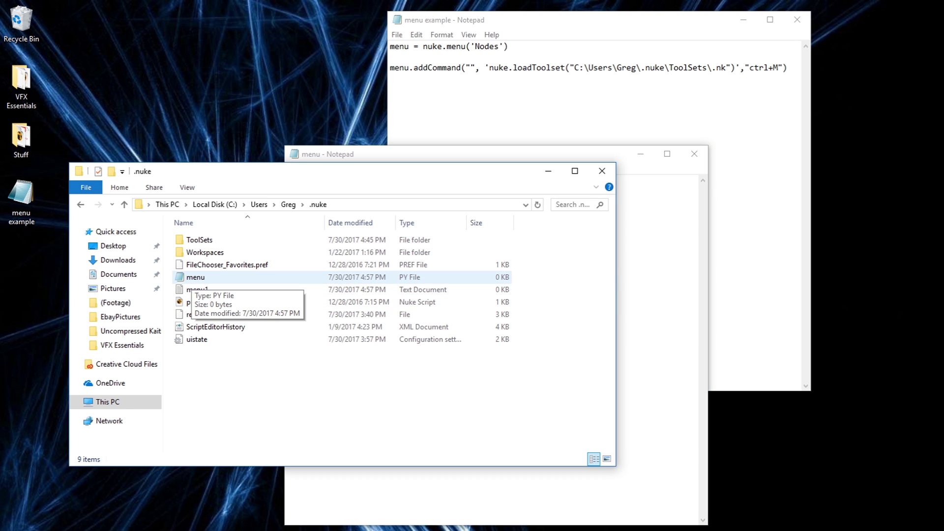
pyautogui.click(196, 290)
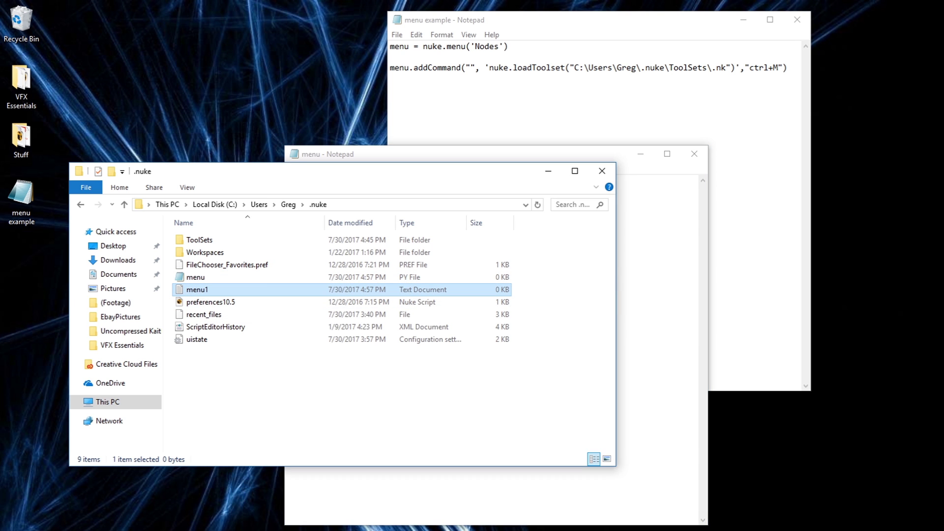
pyautogui.press('Delete')
pyautogui.press('Return')
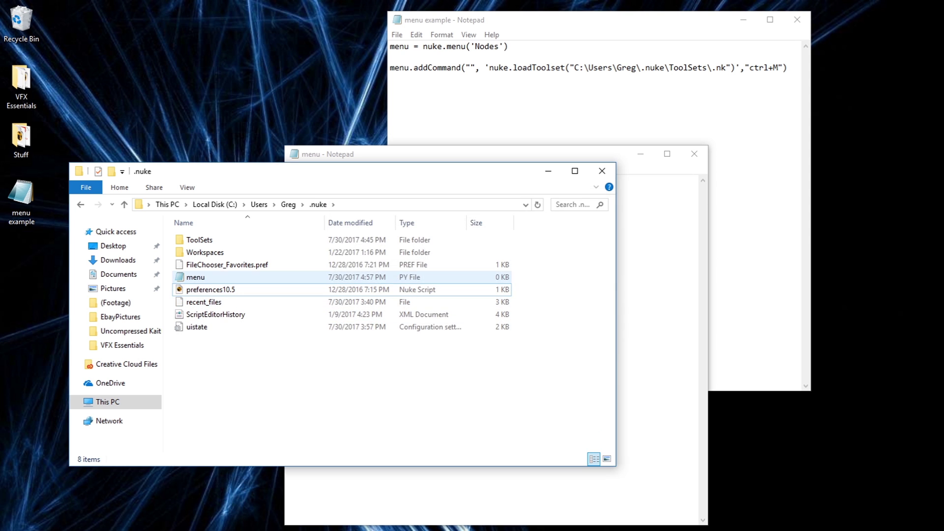
pyautogui.click(196, 277)
pyautogui.click(256, 378)
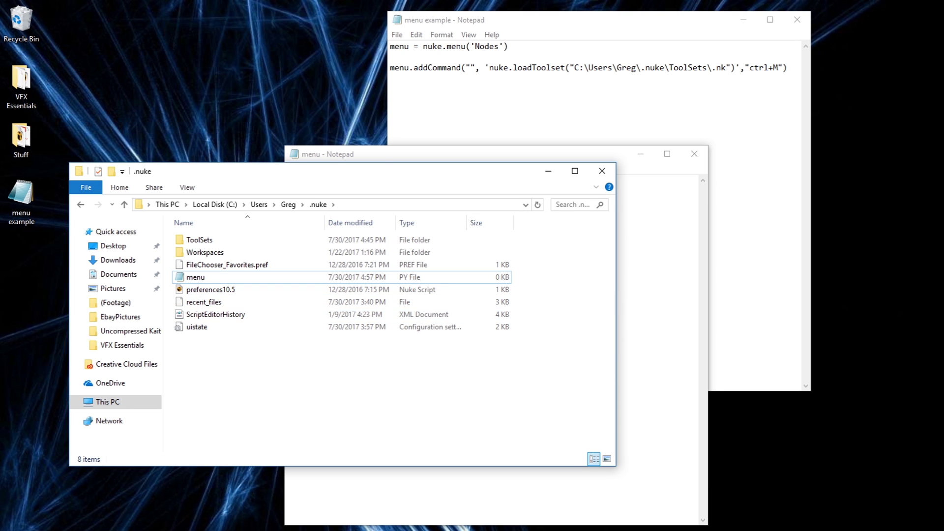
# - Copy all the code from the menu example file into the empty menu.py file and close the example
pyautogui.click(491, 154)
pyautogui.moveTo(492, 154); pyautogui.dragTo(449, 139)
pyautogui.click(585, 93)
pyautogui.moveTo(789, 69); pyautogui.dragTo(390, 48)
pyautogui.hotkey('ctrl', 'c')
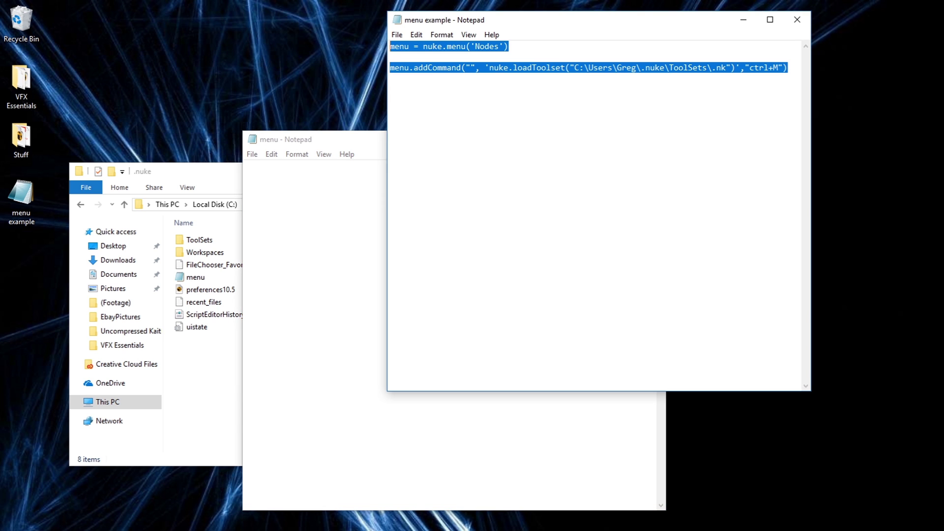
pyautogui.hotkey('alt', 'Tab')
pyautogui.hotkey('ctrl', 'v')
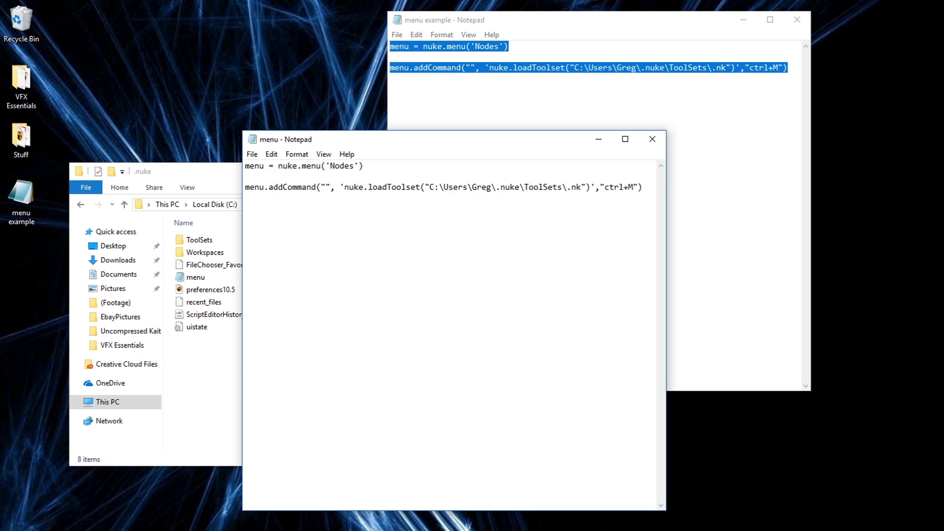
pyautogui.click(797, 19)
pyautogui.moveTo(393, 139); pyautogui.dragTo(462, 75)
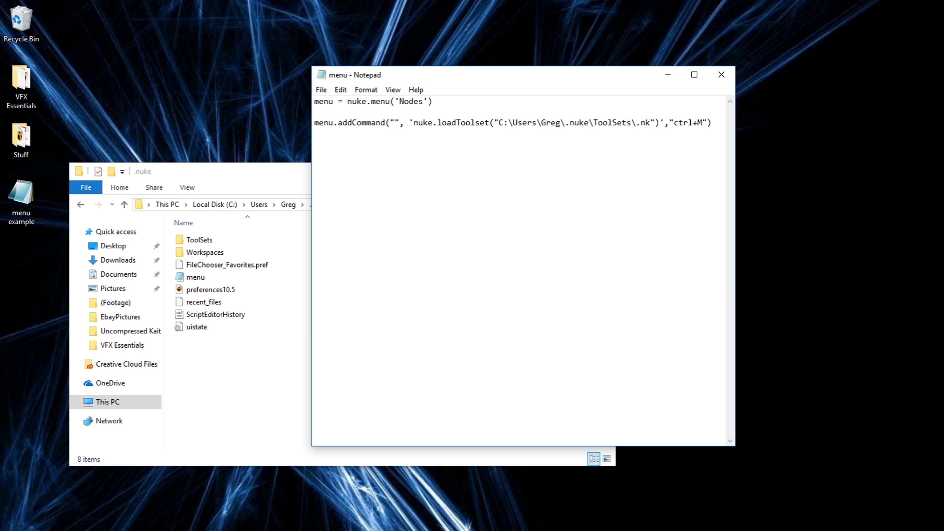
# - Open the ToolSets folder inside the .nuke folder to view the saved toolset files
pyautogui.moveTo(221, 172); pyautogui.dragTo(249, 198)
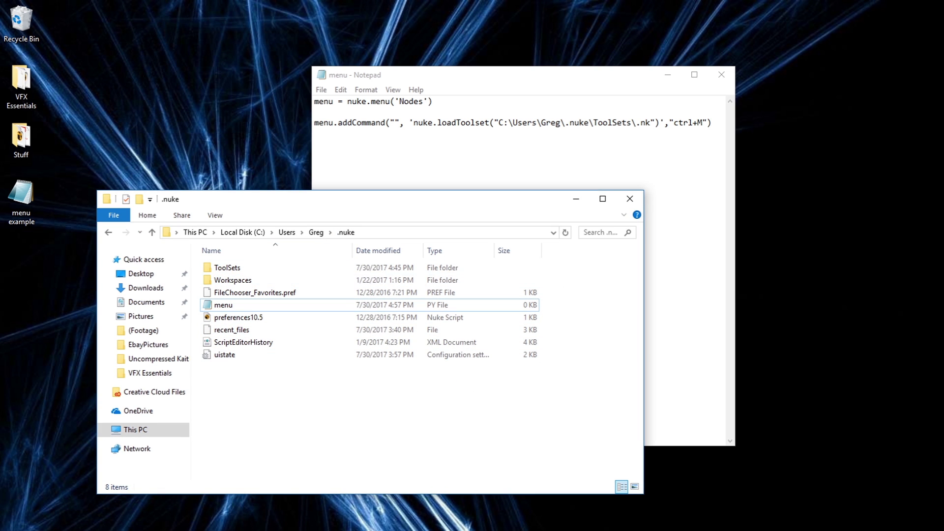
pyautogui.doubleClick(231, 267)
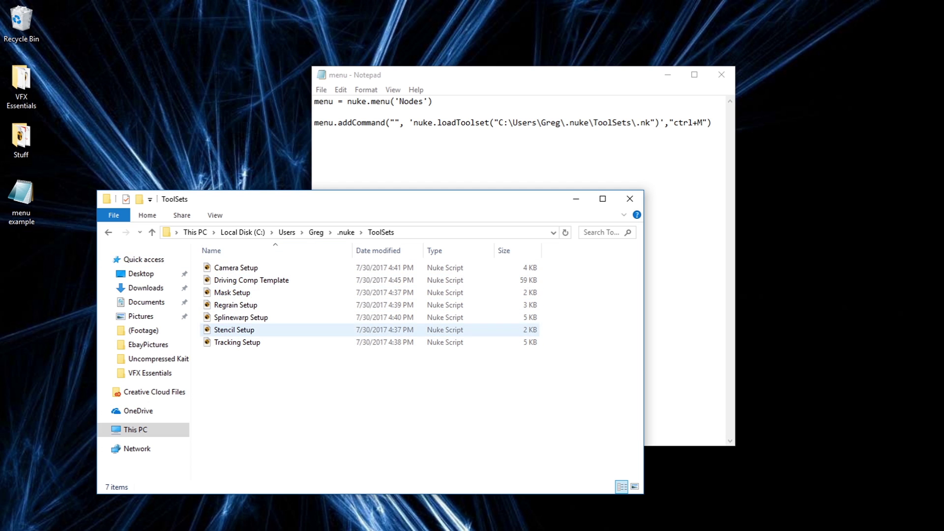
# - Name the addCommand entry in menu.py "Mask Setup"
pyautogui.moveTo(523, 74); pyautogui.dragTo(567, 52)
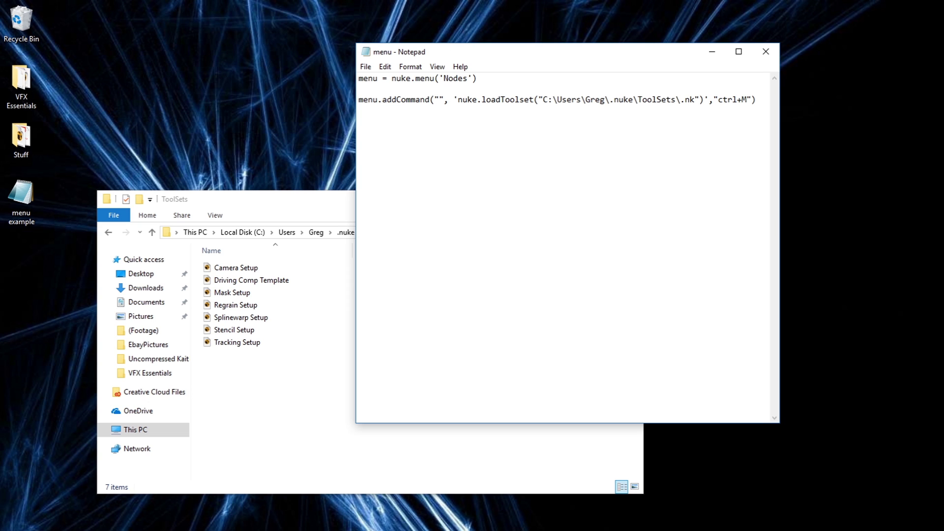
pyautogui.write('Mask Set')
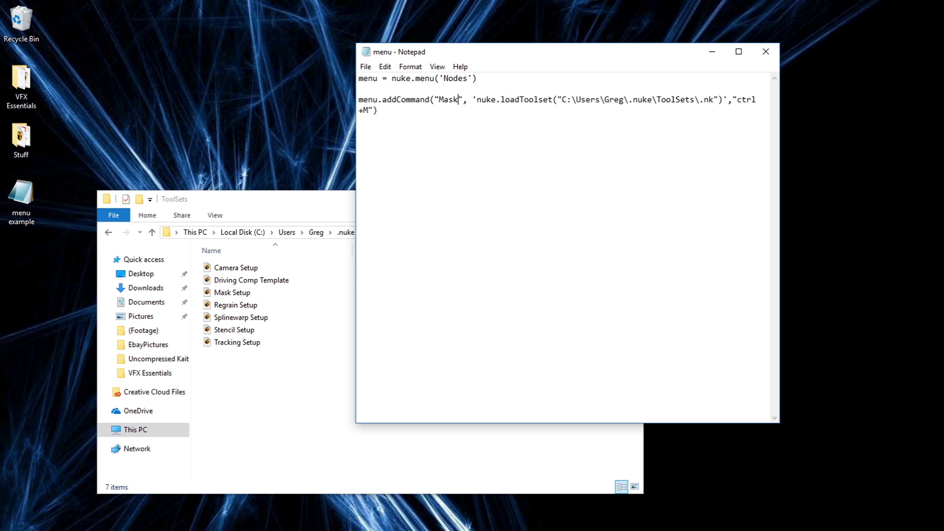
pyautogui.write('up')
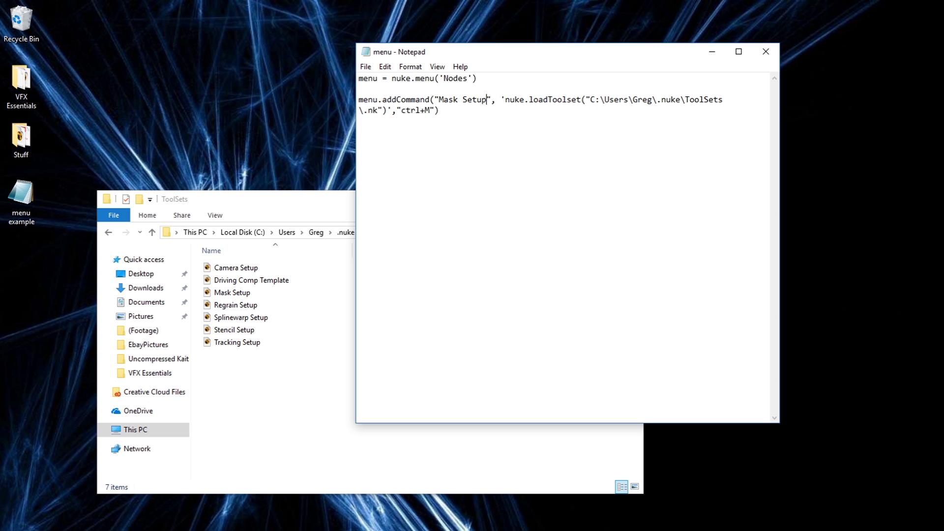
# - Copy the ToolSets folder's path and paste it over the existing file path inside the Mask Setup command's loadToolset call
pyautogui.click(294, 293)
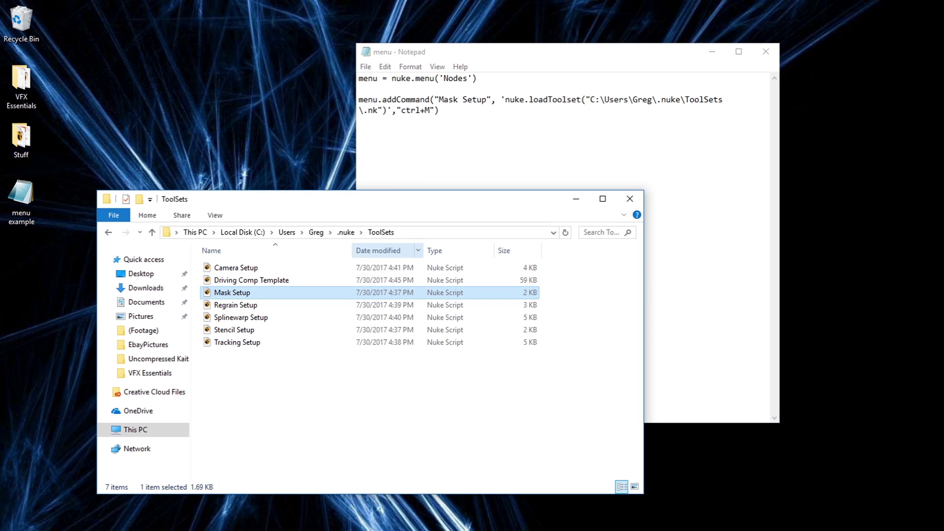
pyautogui.click(418, 232)
pyautogui.rightClick(272, 232)
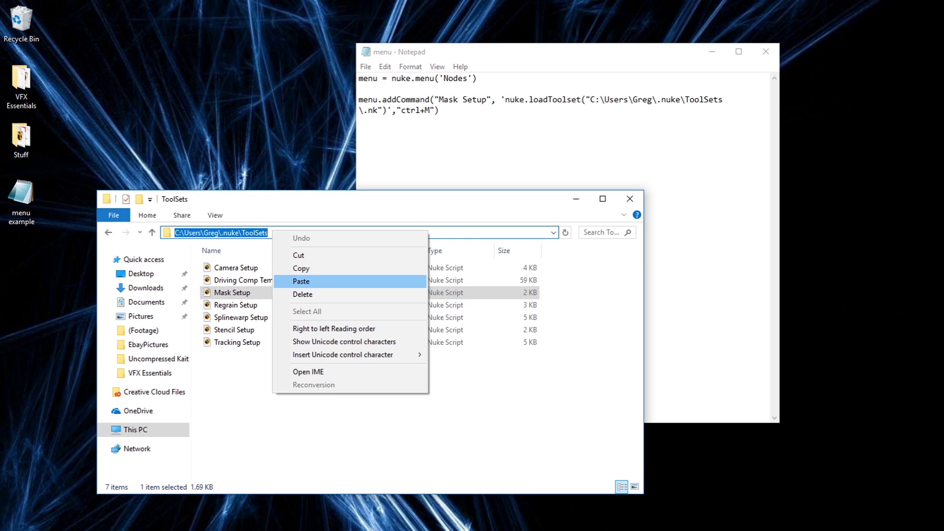
pyautogui.click(314, 268)
pyautogui.click(440, 111)
pyautogui.moveTo(591, 100); pyautogui.dragTo(378, 110)
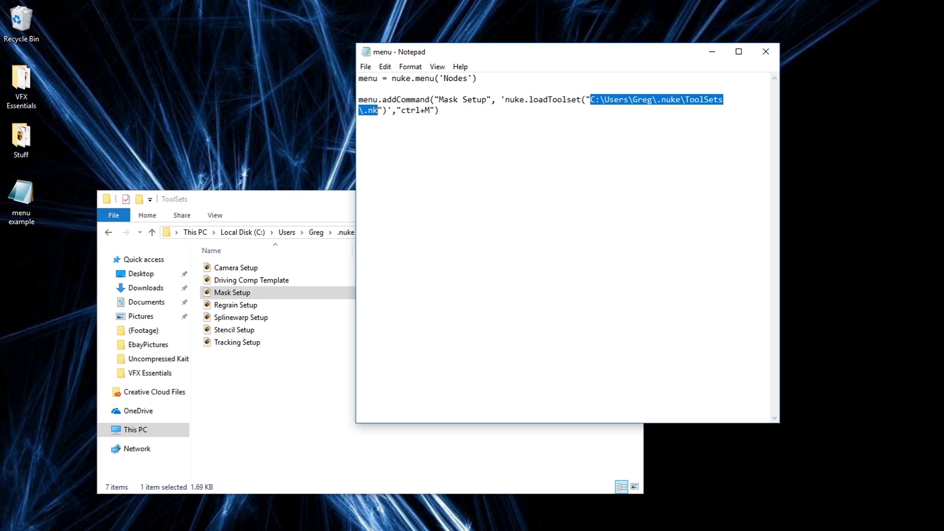
pyautogui.hotkey('ctrl', 'v')
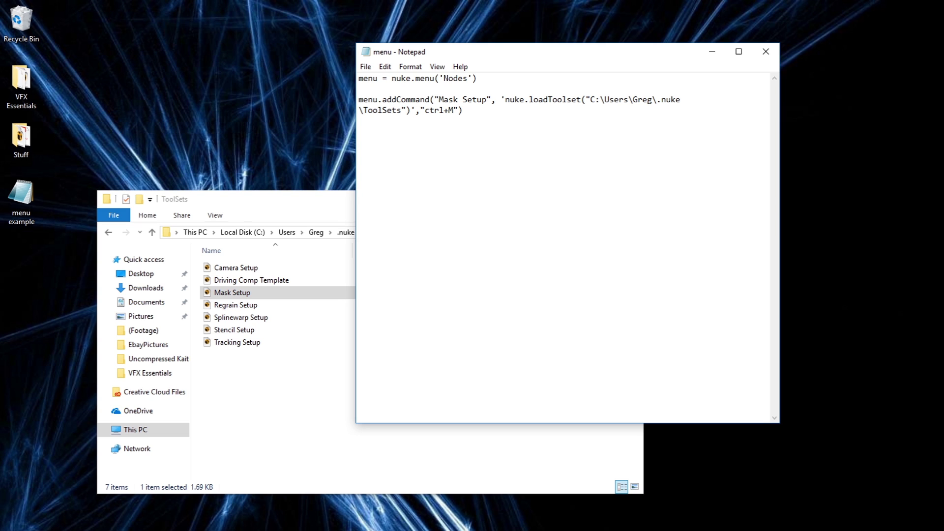
# - Complete the Mask Setup command's path by adding \Mask Setup.nk after ToolSets
pyautogui.write('\\')
pyautogui.write('Mask S')
pyautogui.write('etup')
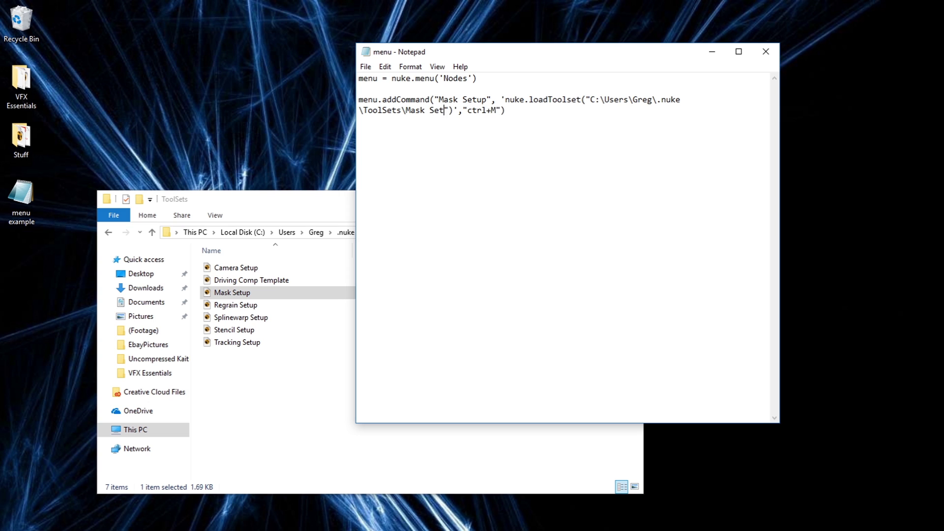
pyautogui.write('.nk')
pyautogui.moveTo(491, 110); pyautogui.dragTo(520, 110)
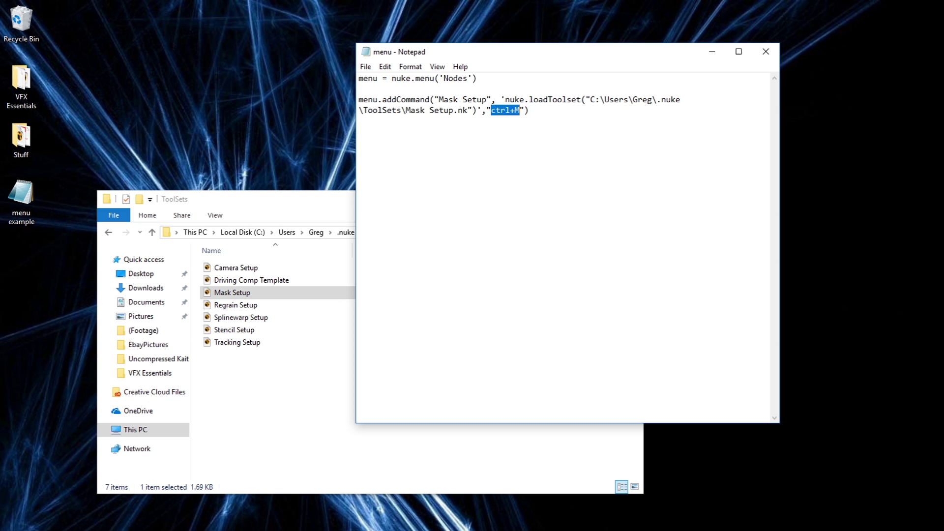
pyautogui.click(529, 110)
# - Duplicate the whole Mask Setup addCommand line below itself, separated by a blank line
pyautogui.moveTo(529, 111); pyautogui.dragTo(358, 92)
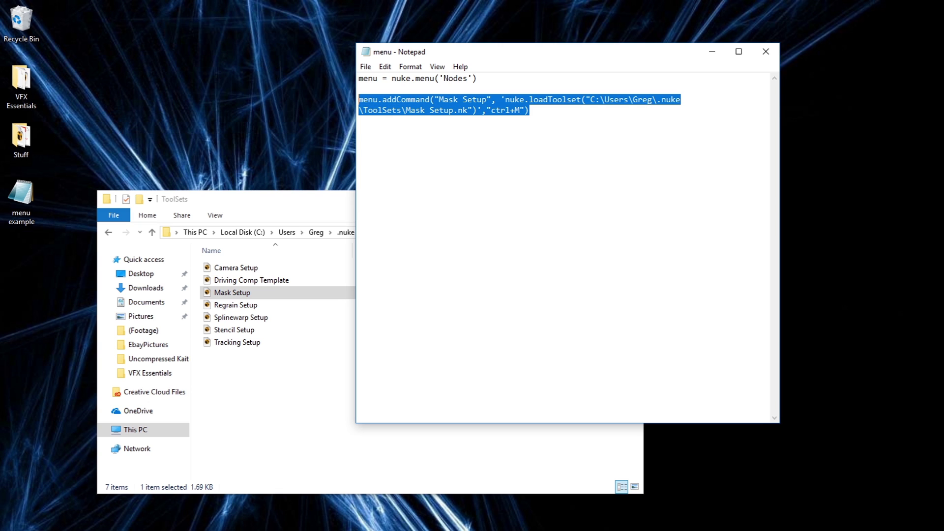
pyautogui.click(530, 111)
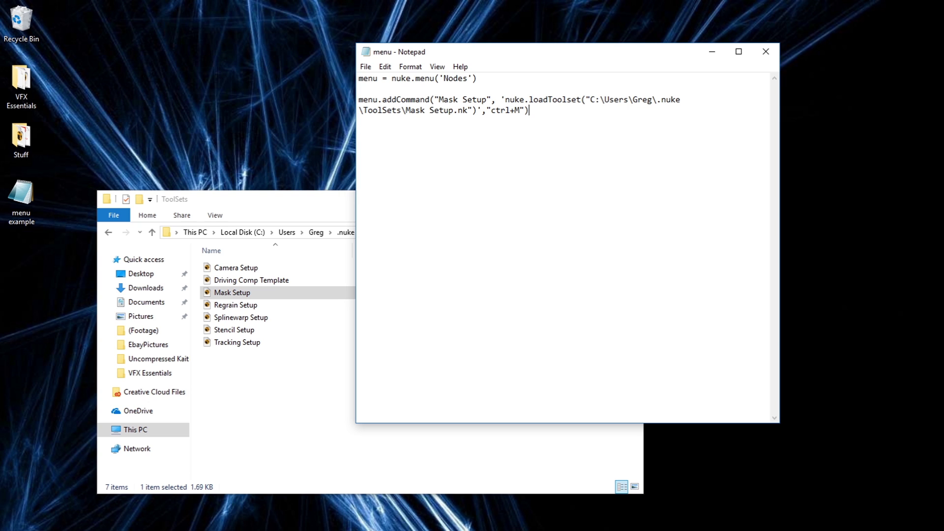
pyautogui.press('Return')
pyautogui.press('Return')
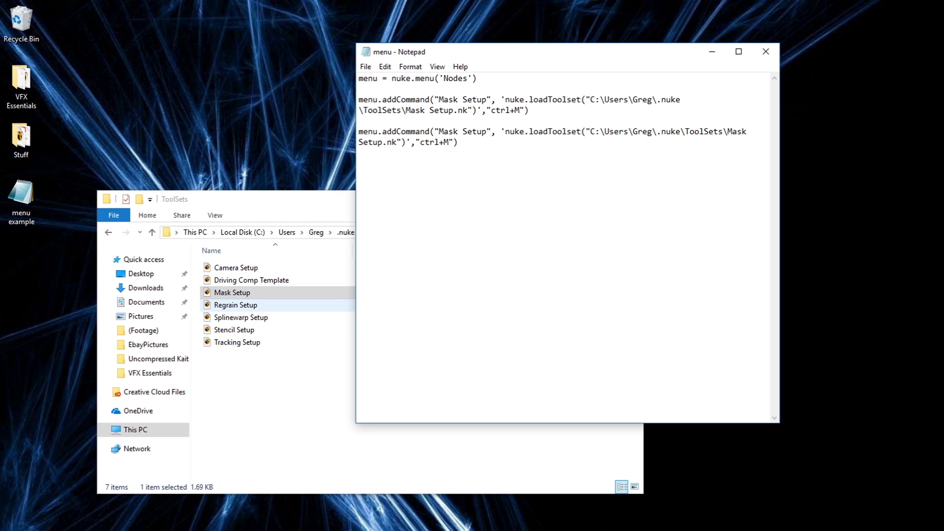
# - Change the duplicated command to name Regrain Setup, load Regrain Setup.nk and use the hotkey ctrl+R
pyautogui.click(236, 305)
pyautogui.click(459, 142)
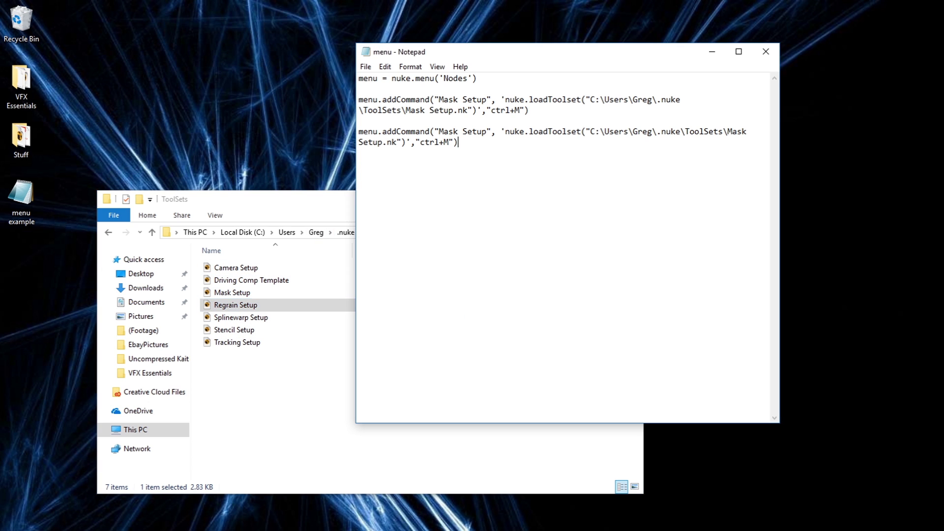
pyautogui.moveTo(439, 131); pyautogui.dragTo(458, 131)
pyautogui.write('Regrain')
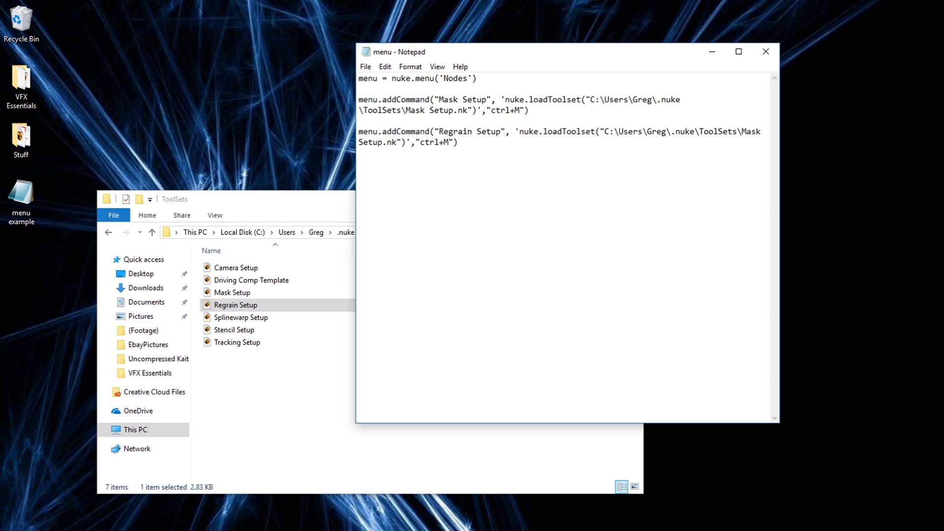
pyautogui.moveTo(741, 131); pyautogui.dragTo(761, 131)
pyautogui.write('Regrain')
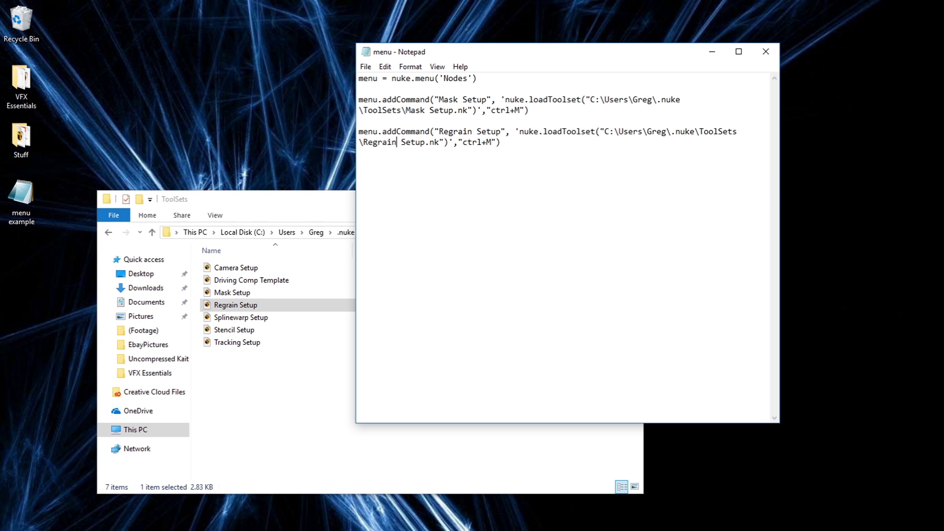
pyautogui.click(467, 142)
pyautogui.moveTo(486, 142); pyautogui.dragTo(491, 142)
pyautogui.write('R')
# - Duplicate the Regrain Setup addCommand line below itself, separated by a blank line
pyautogui.moveTo(500, 142); pyautogui.dragTo(358, 132)
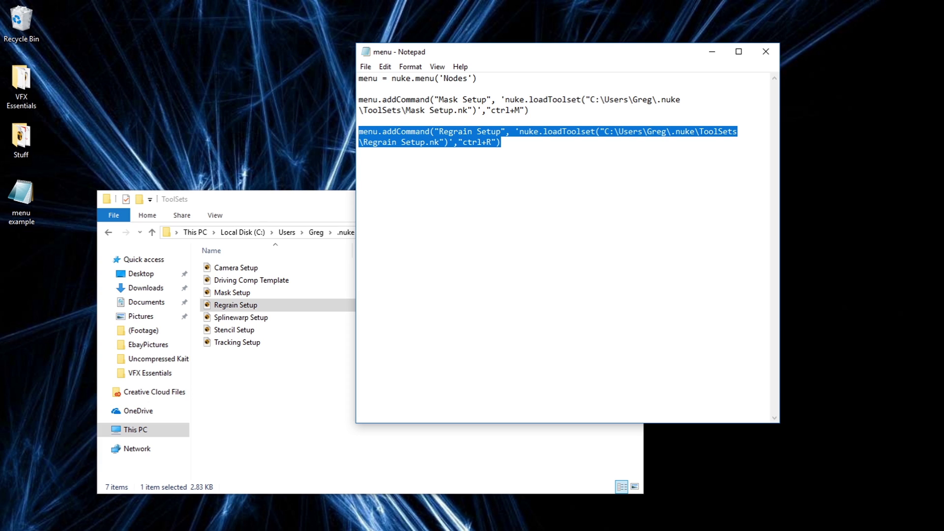
pyautogui.click(501, 142)
pyautogui.press('Return')
pyautogui.press('Return')
pyautogui.hotkey('ctrl', 'v')
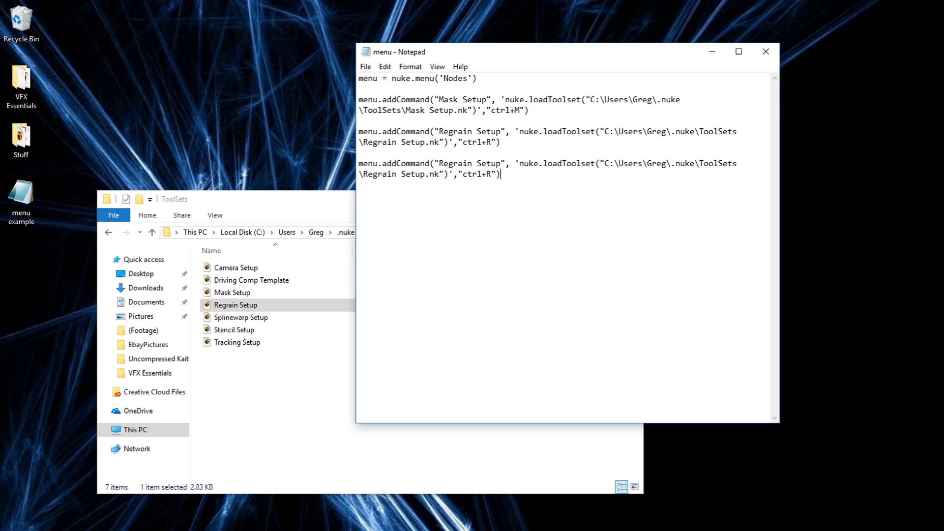
# - Change the third command to name Tracking Setup, load Tracking Setup.nk and use the hotkey ctrl+T
pyautogui.moveTo(439, 164); pyautogui.dragTo(472, 164)
pyautogui.write('Tracking')
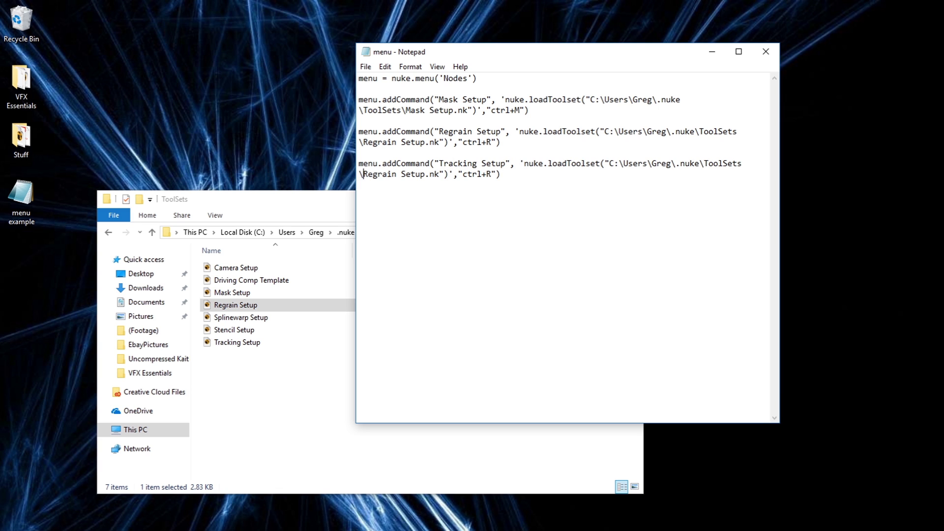
pyautogui.moveTo(363, 174); pyautogui.dragTo(397, 174)
pyautogui.write('T')
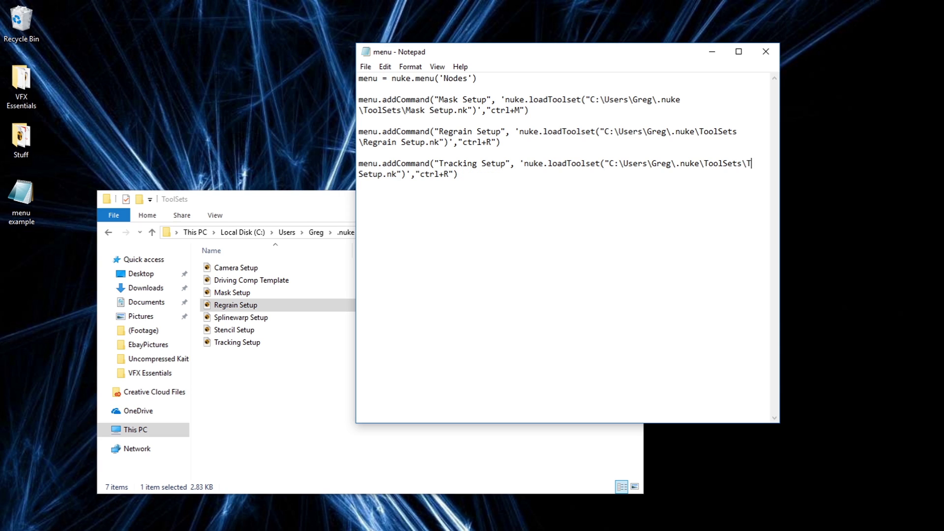
pyautogui.write('racking')
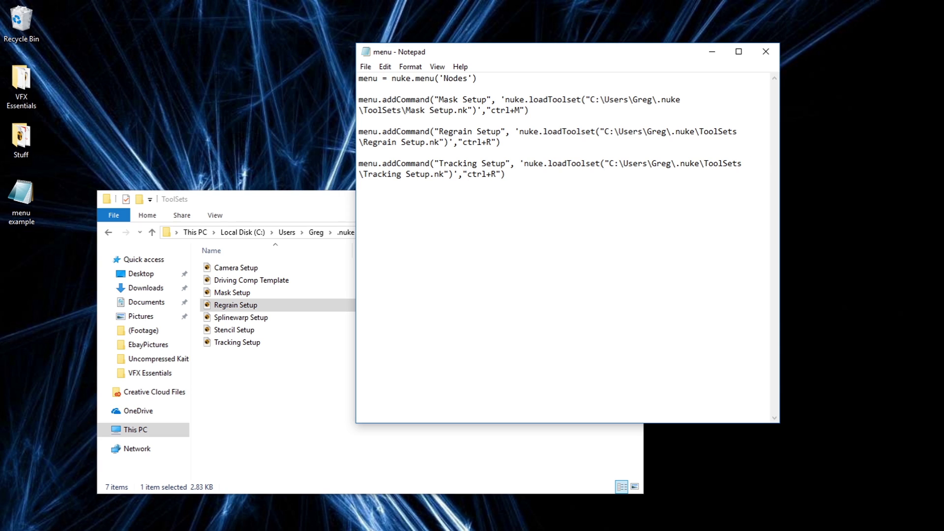
pyautogui.moveTo(491, 174); pyautogui.dragTo(496, 174)
pyautogui.write('T')
# - Close the menu.py file and return from the ToolSets folder to the .nuke folder
pyautogui.click(765, 51)
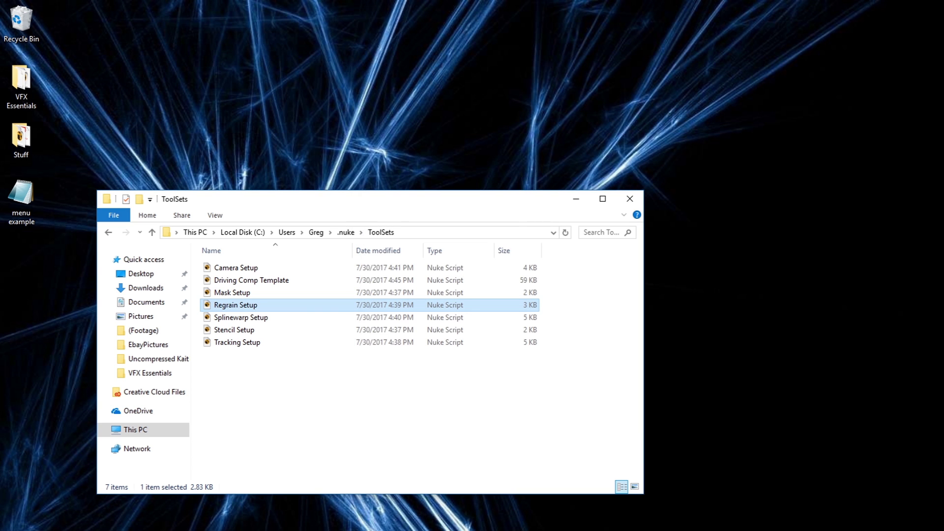
pyautogui.moveTo(373, 199); pyautogui.dragTo(409, 147)
pyautogui.click(381, 181)
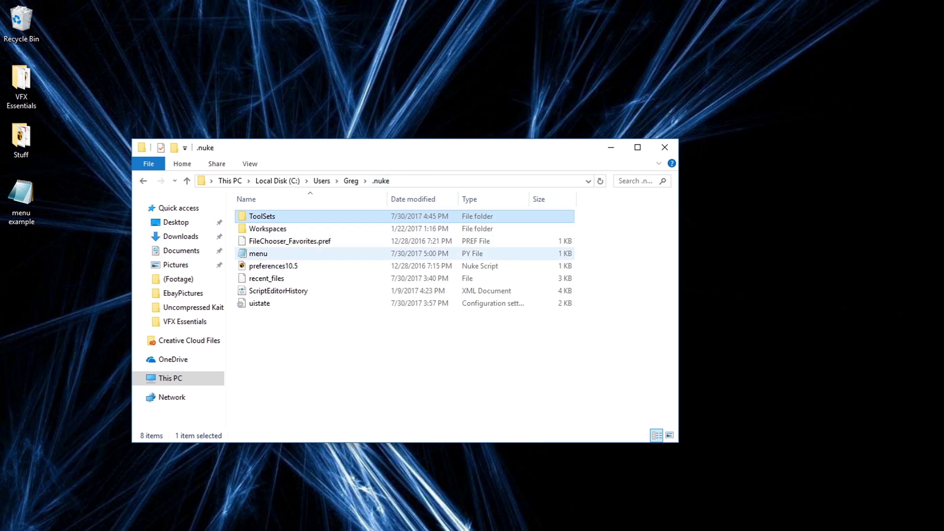
pyautogui.click(304, 339)
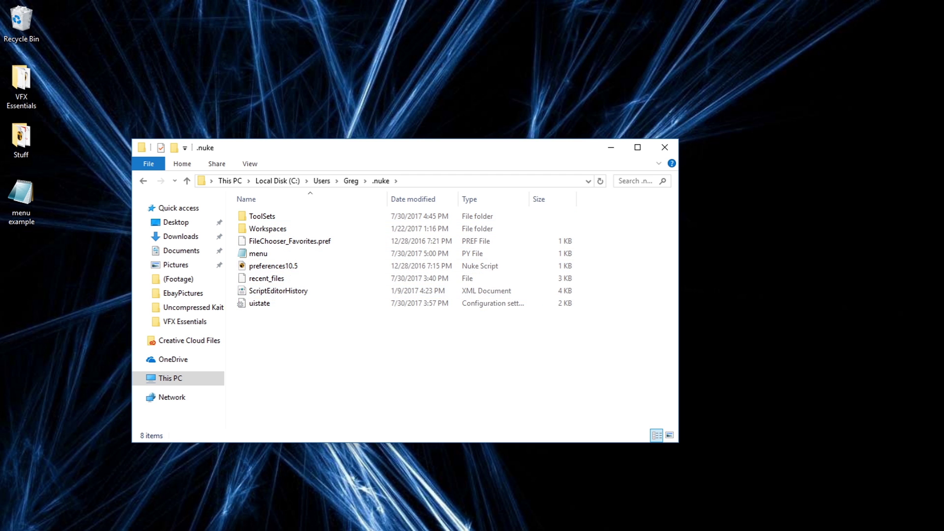
pyautogui.moveTo(363, 147); pyautogui.dragTo(373, 130)
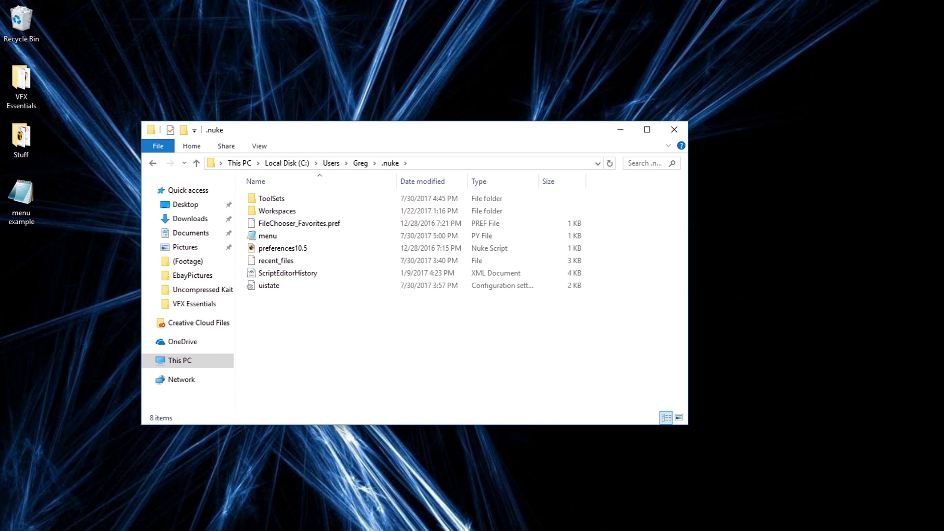
# - Switch to NukeX and load the Mask toolset with its custom hotkey into the empty area beside the toolset examples
pyautogui.press('super')
pyautogui.click(158, 521)
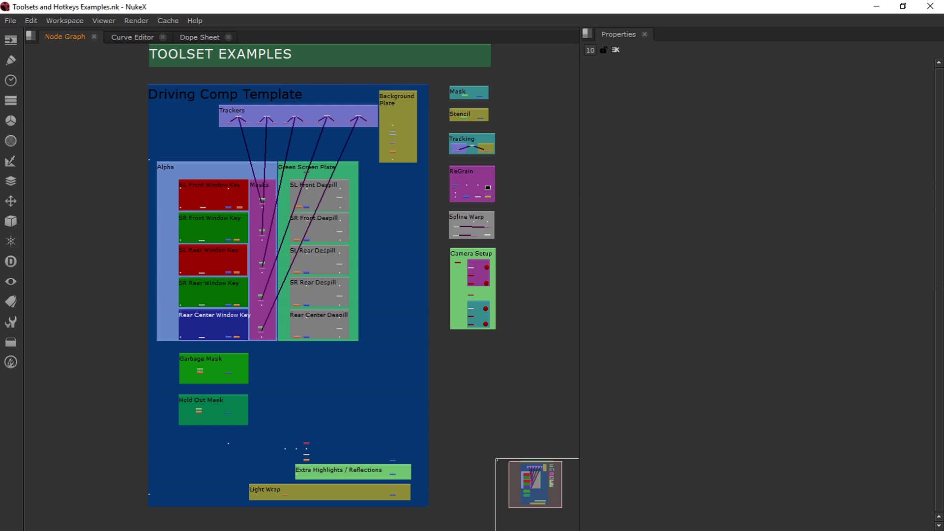
pyautogui.scroll(-3, 365, 288)
pyautogui.scroll(6, 488, 265)
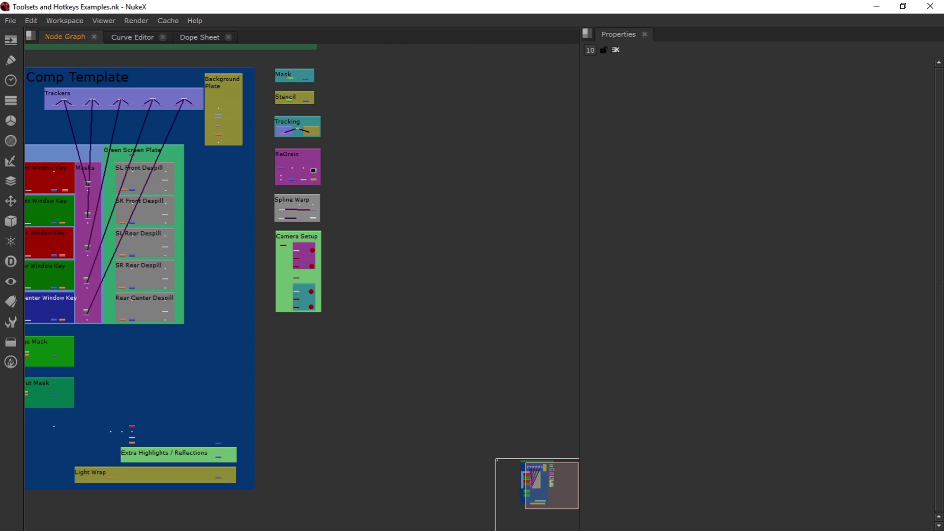
pyautogui.scroll(-3, 460, 229)
pyautogui.scroll(3, 468, 221)
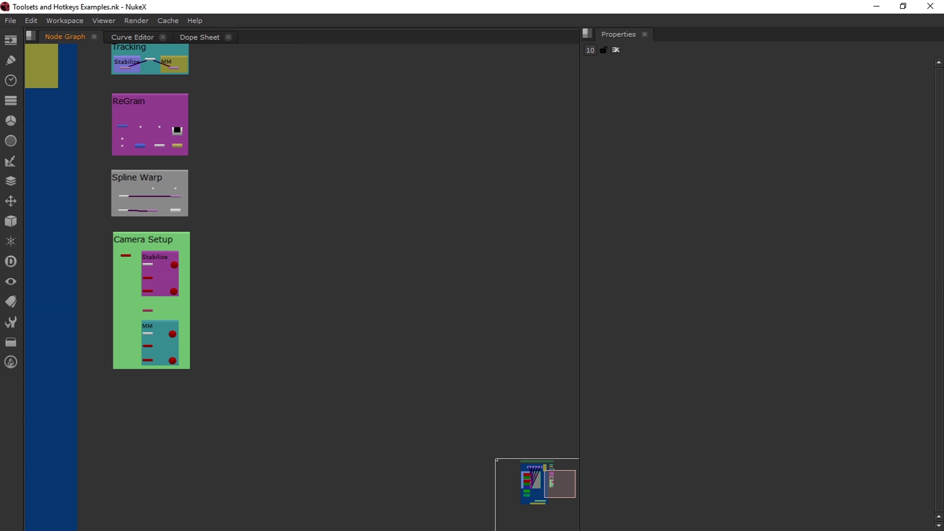
pyautogui.press('F1')
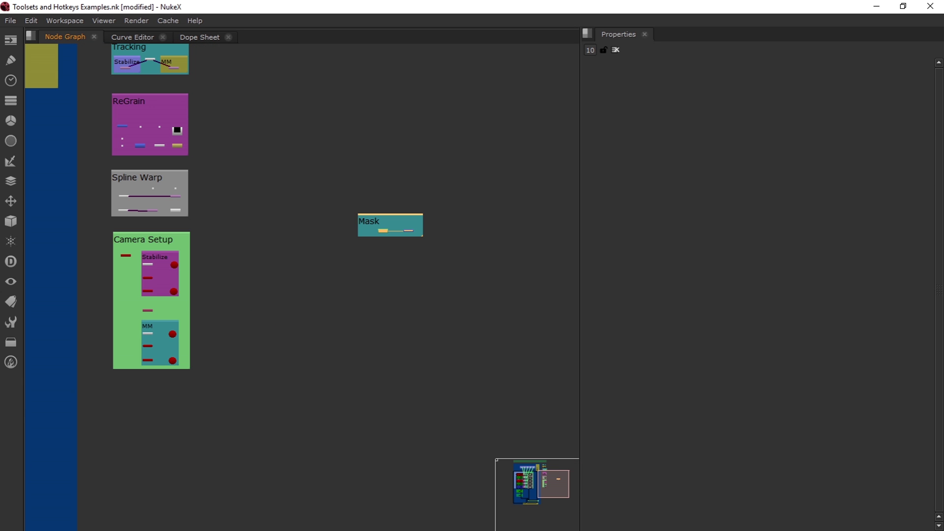
pyautogui.scroll(5, 379, 227)
pyautogui.scroll(-7, 379, 227)
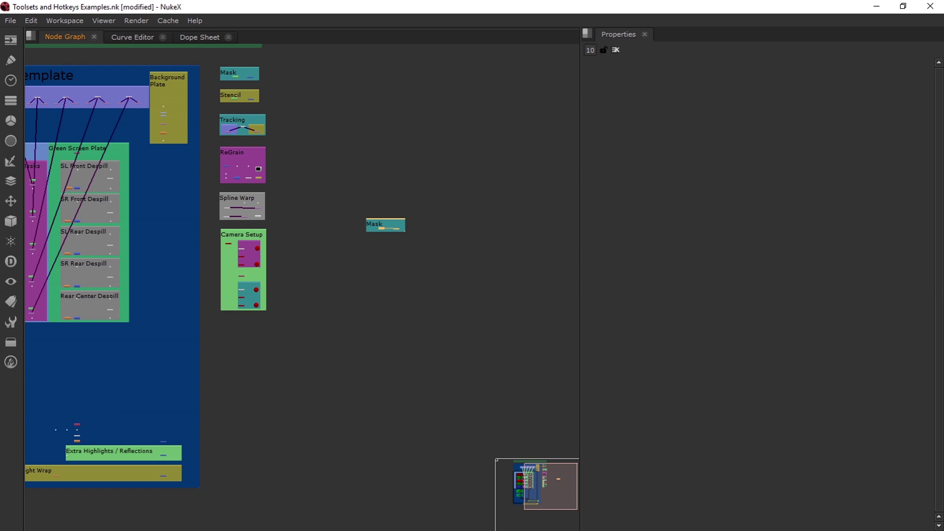
pyautogui.moveTo(345, 217); pyautogui.dragTo(379, 219)
pyautogui.moveTo(343, 183); pyautogui.dragTo(453, 270)
# - Load the ReGrain toolset with its custom hotkey and align it below the new Mask setup
pyautogui.scroll(5, 365, 250)
pyautogui.scroll(-5, 380, 215)
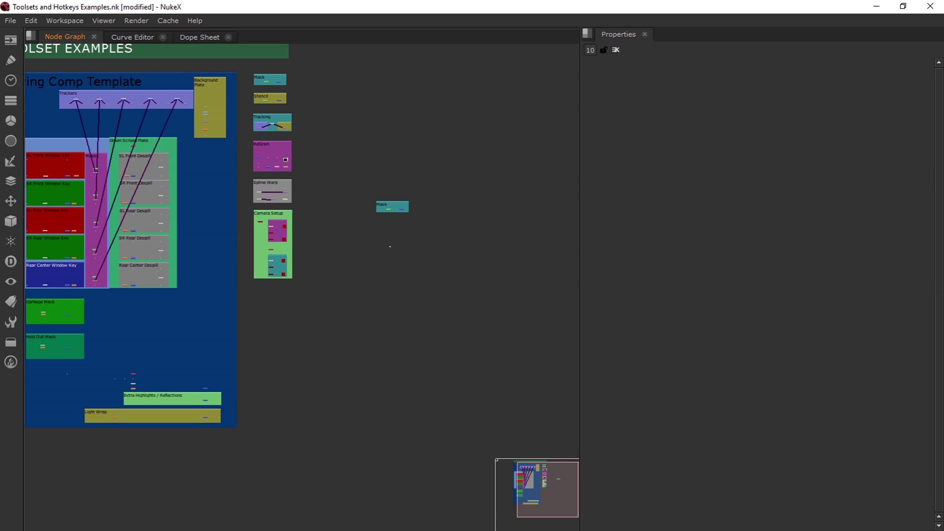
pyautogui.hotkey('ctrl', 'v')
pyautogui.scroll(6, 385, 250)
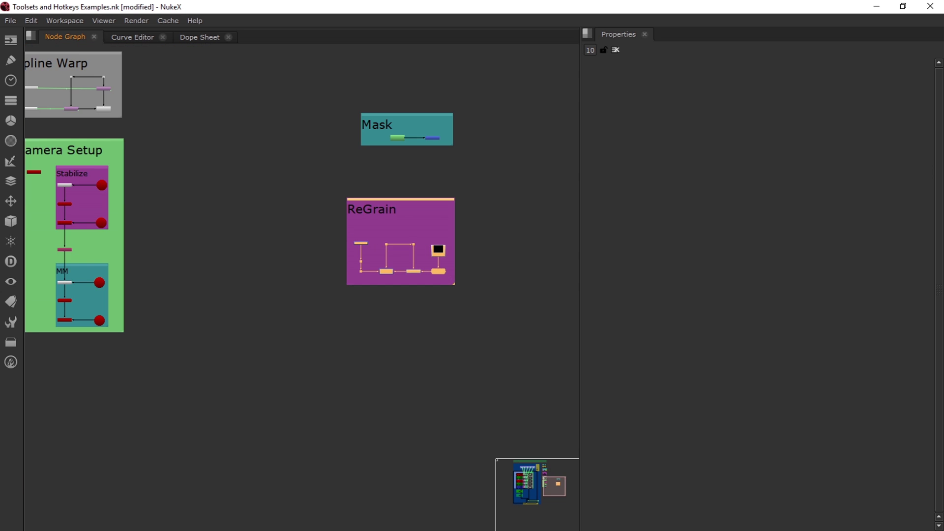
pyautogui.scroll(-4, 393, 225)
pyautogui.moveTo(403, 198)
pyautogui.mouseDown()
pyautogui.moveTo(438, 197)
pyautogui.moveTo(417, 191)
pyautogui.mouseUp()
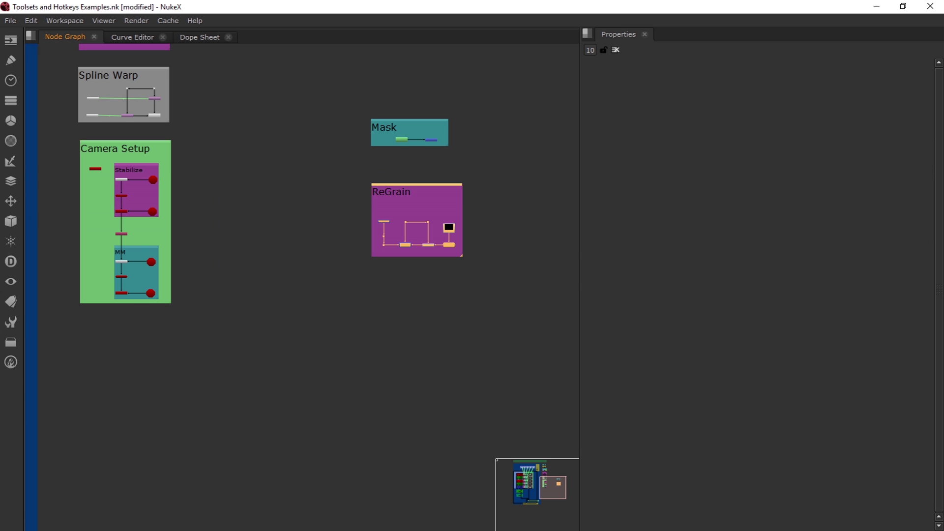
# - Load the Tracking toolset with its custom hotkey and align it below the new ReGrain setup
pyautogui.scroll(-4, 416, 290)
pyautogui.scroll(4, 402, 307)
pyautogui.click(402, 308)
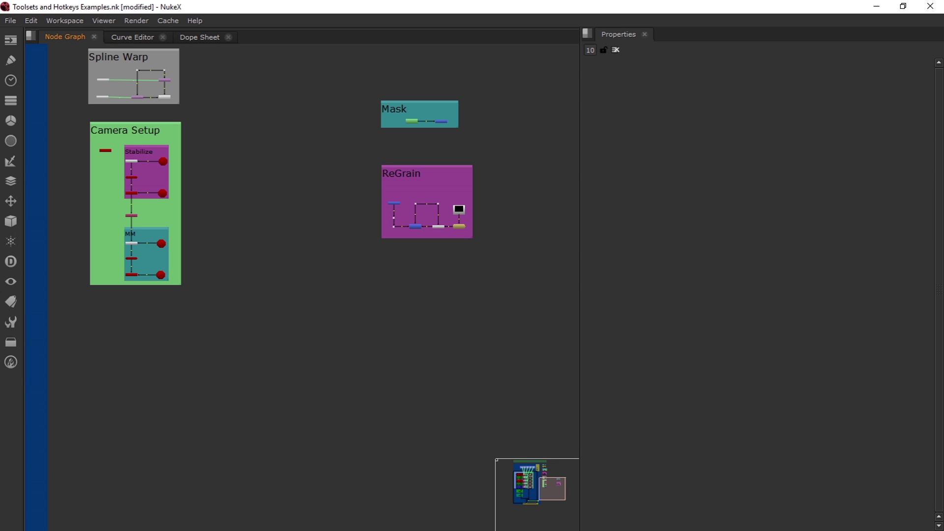
pyautogui.hotkey('ctrl', 'v')
pyautogui.scroll(4, 382, 287)
pyautogui.scroll(-4, 381, 287)
pyautogui.click(383, 287)
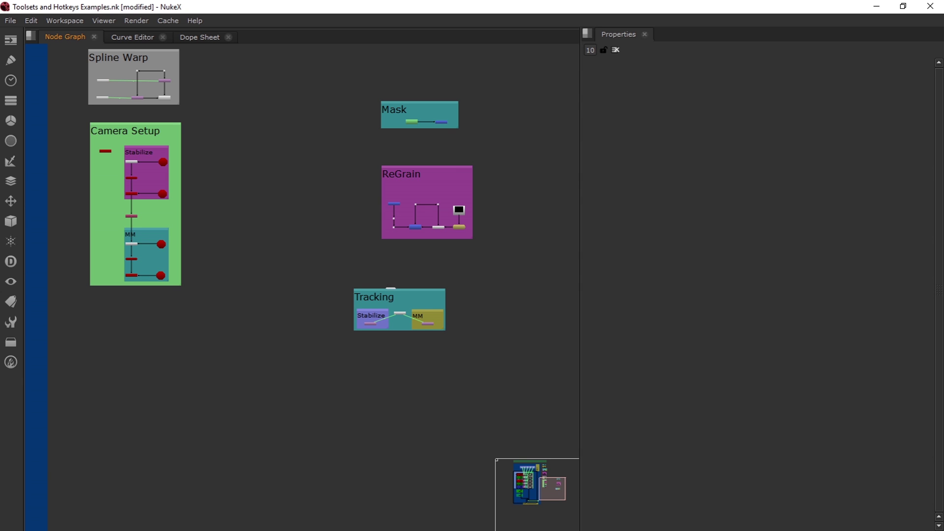
pyautogui.moveTo(386, 287); pyautogui.dragTo(418, 283)
pyautogui.scroll(-4, 417, 265)
pyautogui.scroll(4, 516, 156)
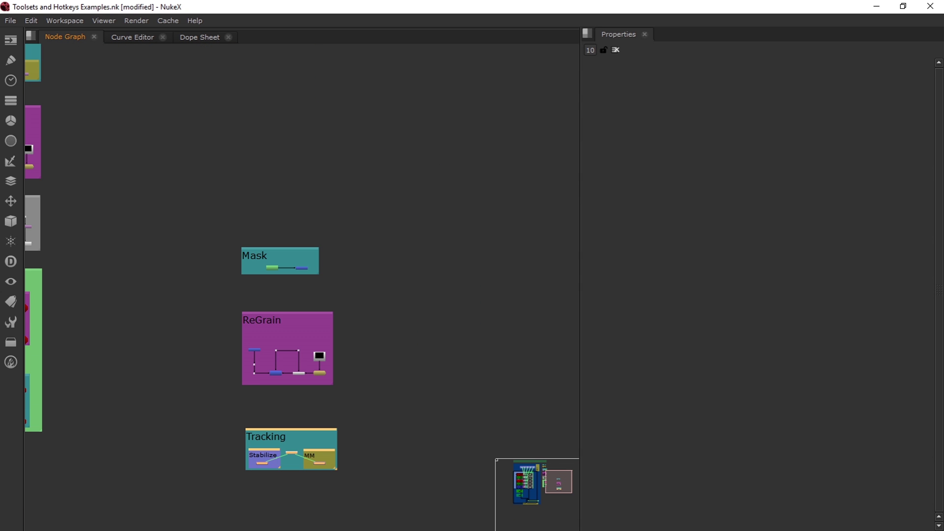
pyautogui.click(516, 156)
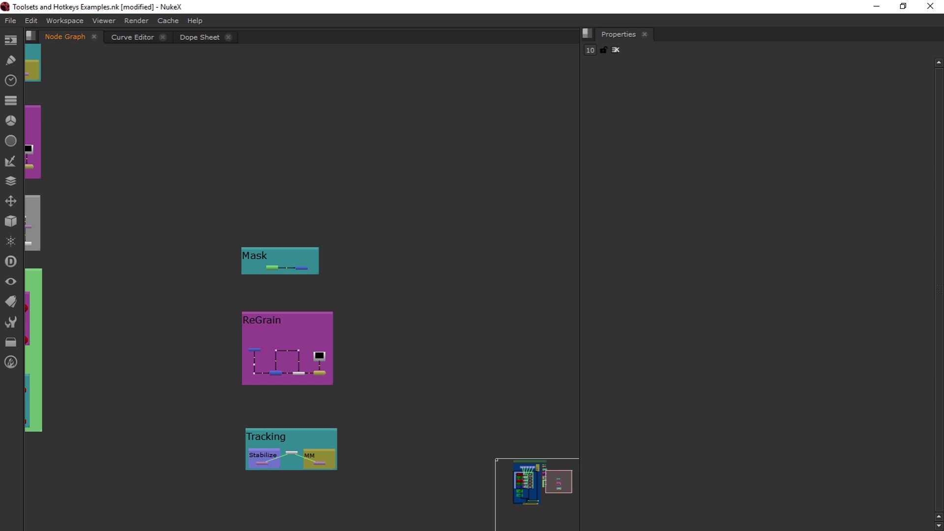
pyautogui.hotkey('ctrl', 'v')
pyautogui.click(510, 249)
pyautogui.hotkey('ctrl', 'v')
pyautogui.click(506, 334)
pyautogui.hotkey('ctrl', 'v')
pyautogui.hotkey('ctrl', 'shift', 'a')
pyautogui.moveTo(373, 84); pyautogui.dragTo(576, 459)
pyautogui.press('Delete')
# - Delete the separate Mask, ReGrain and Tracking test setups beside the original toolset examples
pyautogui.scroll(3, 280, 276)
pyautogui.scroll(-10, 348, 271)
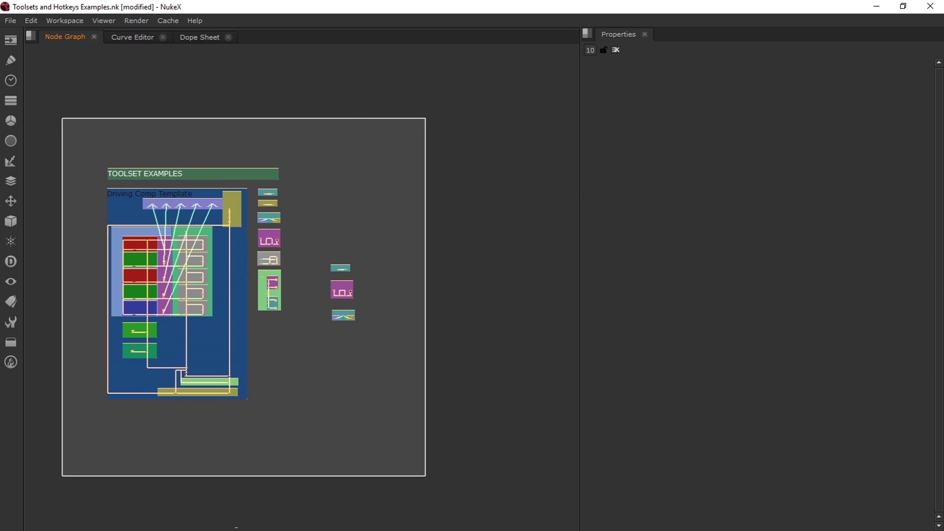
pyautogui.press('f')
pyautogui.click(456, 211)
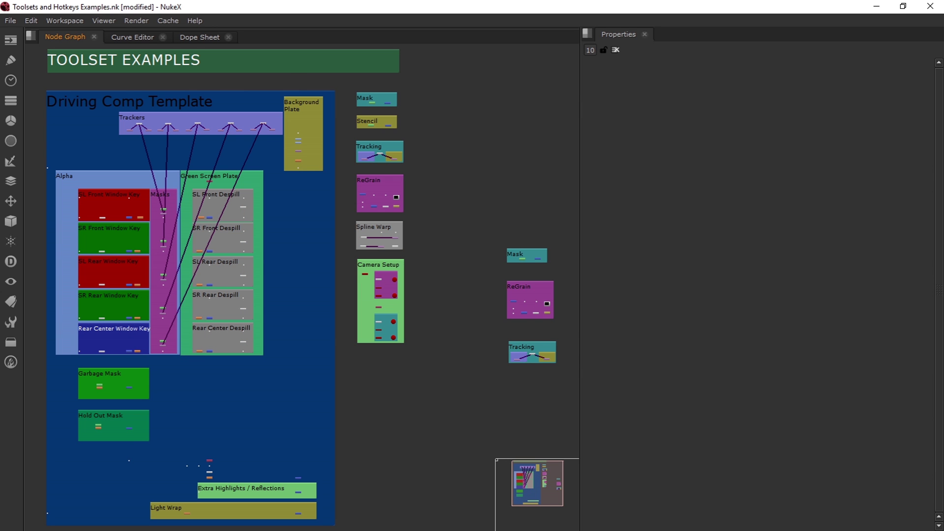
pyautogui.moveTo(472, 162); pyautogui.dragTo(581, 389)
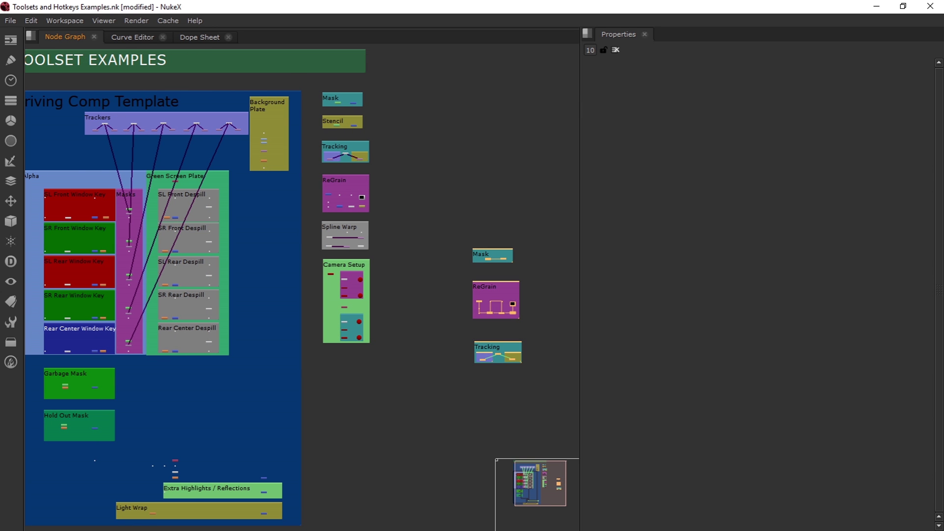
pyautogui.press('Delete')
pyautogui.click(457, 288)
pyautogui.scroll(-4, 457, 288)
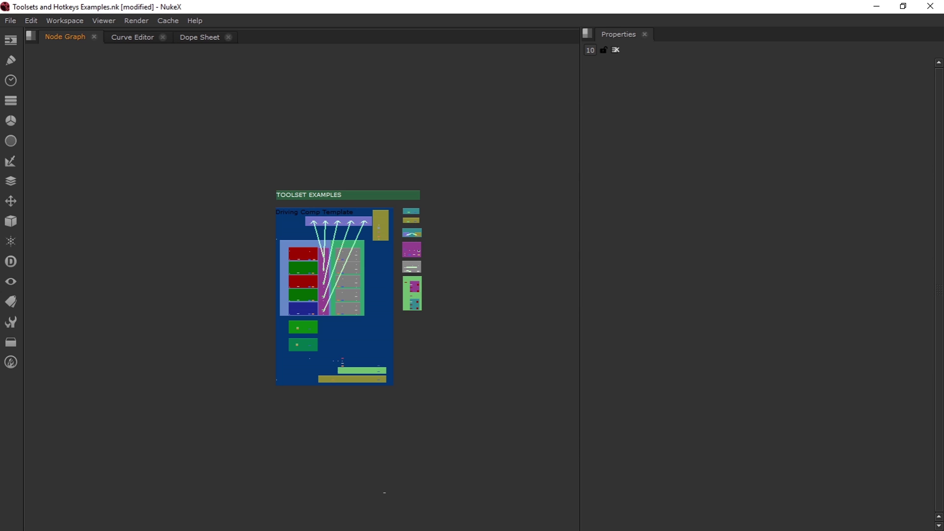
# - Frame the Driving Comp Template and all remaining toolset examples in the Node Graph, leaving nothing selected
pyautogui.moveTo(211, 144); pyautogui.dragTo(518, 493)
pyautogui.press('f')
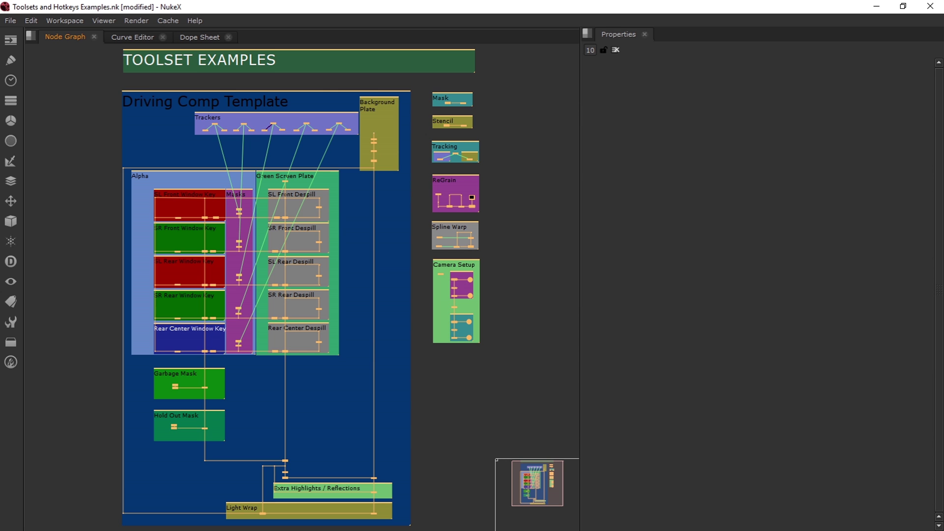
pyautogui.click(517, 393)
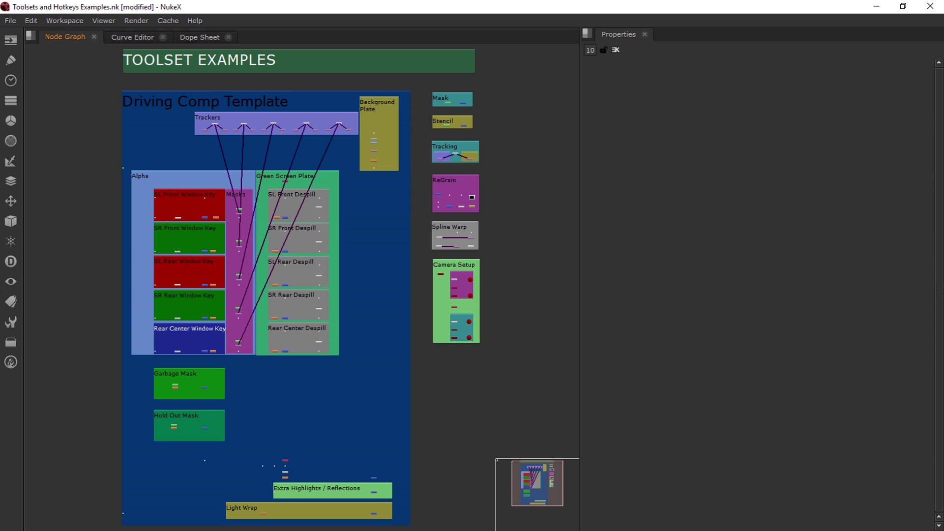